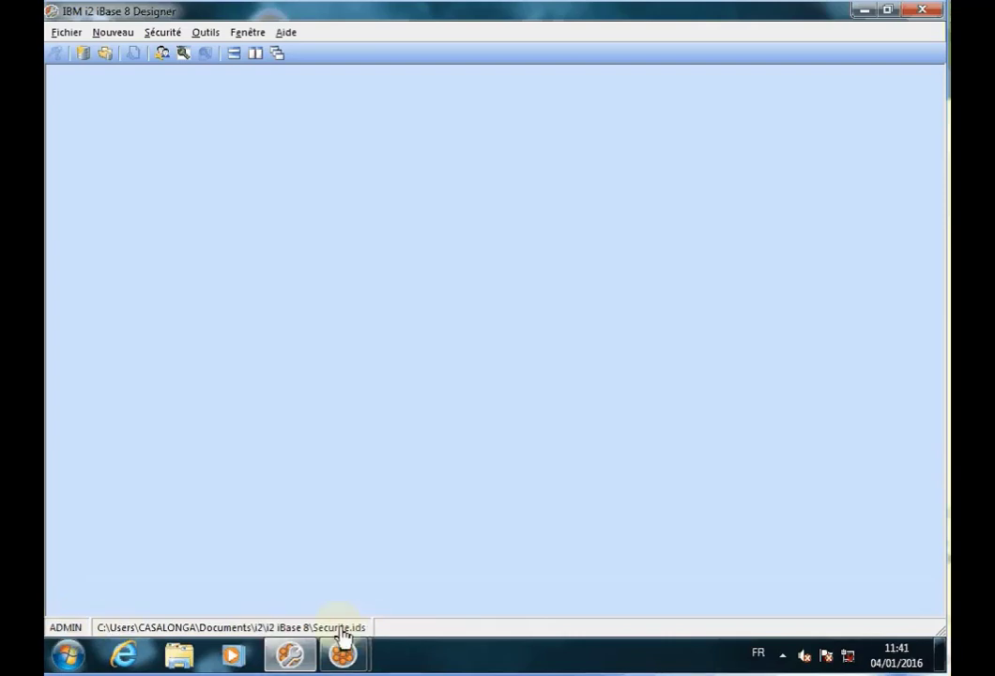
# Step: Open the security manager's groups and review the permissions of the Administrateurs système group under Administration des bases de données
pyautogui.click(164, 38)
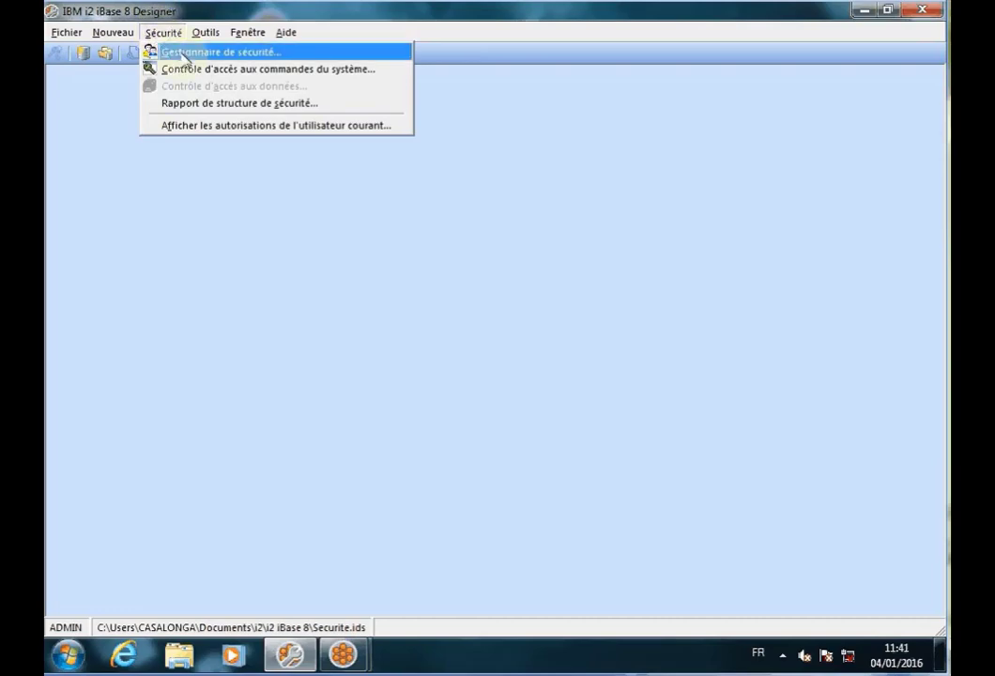
pyautogui.click(158, 52)
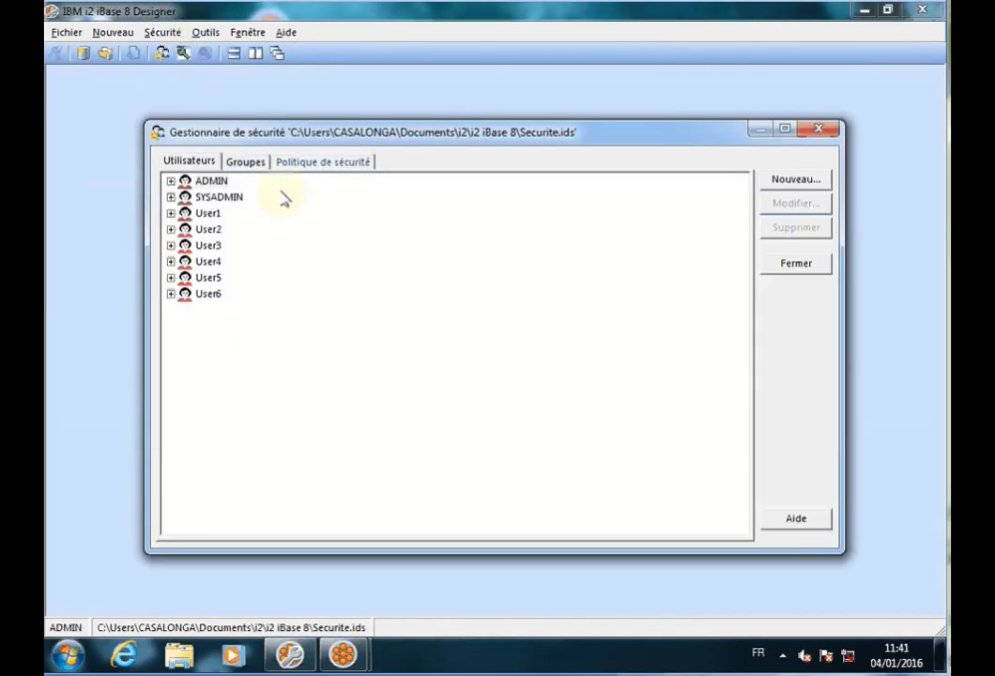
pyautogui.click(247, 164)
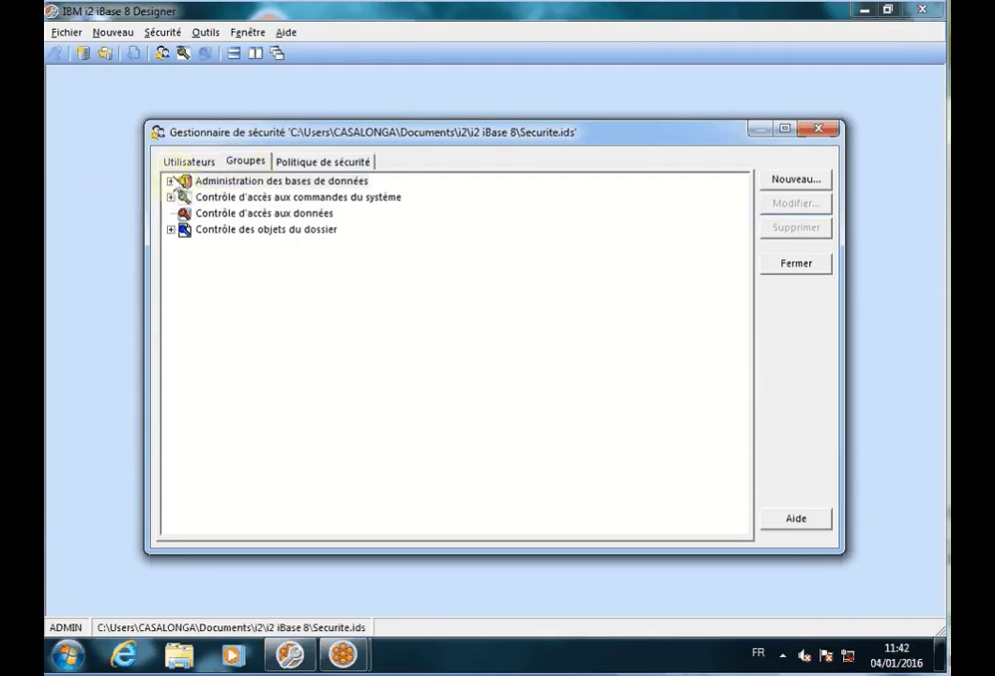
pyautogui.doubleClick(235, 181)
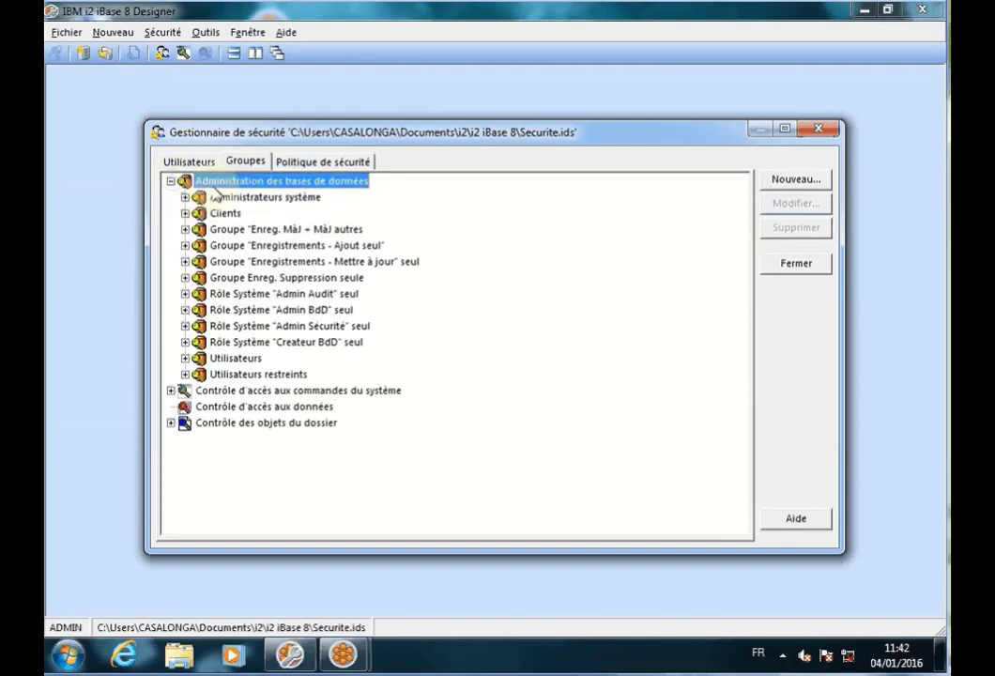
pyautogui.click(246, 199)
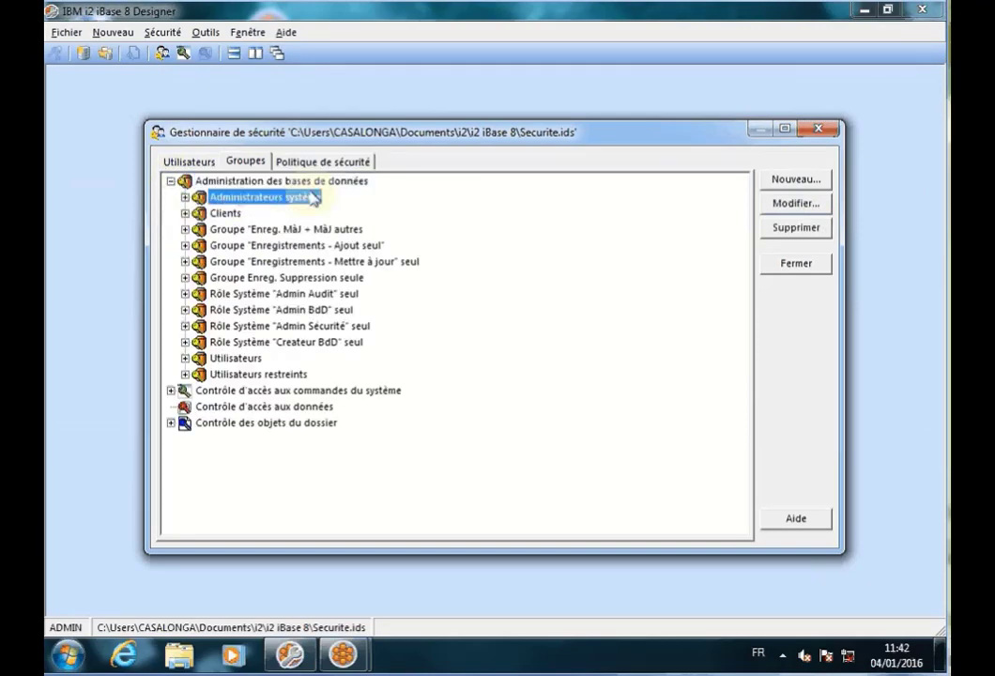
pyautogui.click(794, 204)
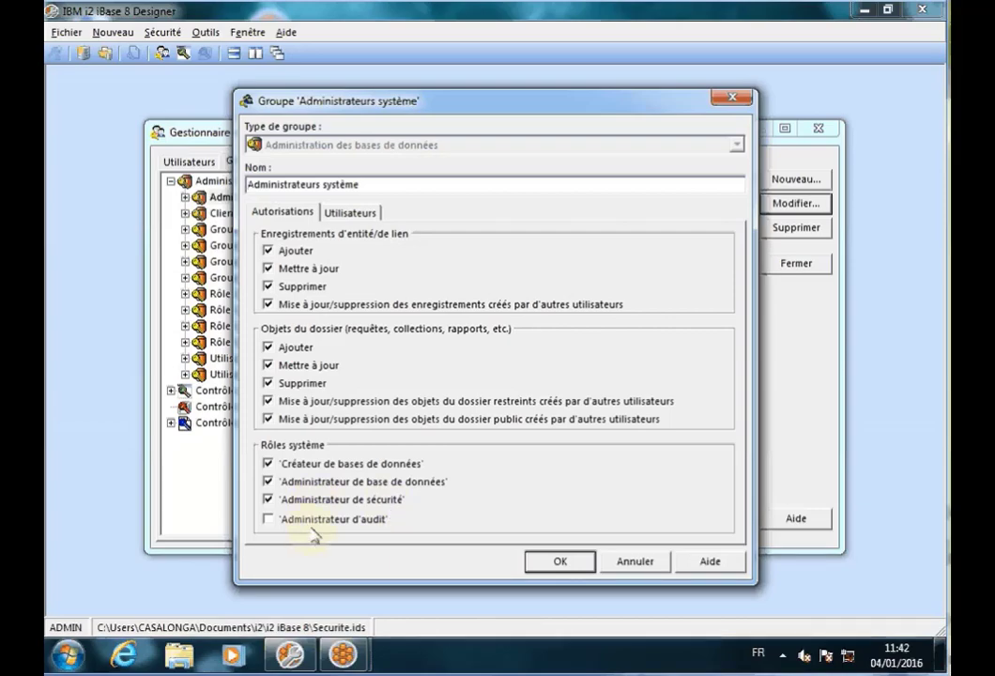
pyautogui.click(635, 563)
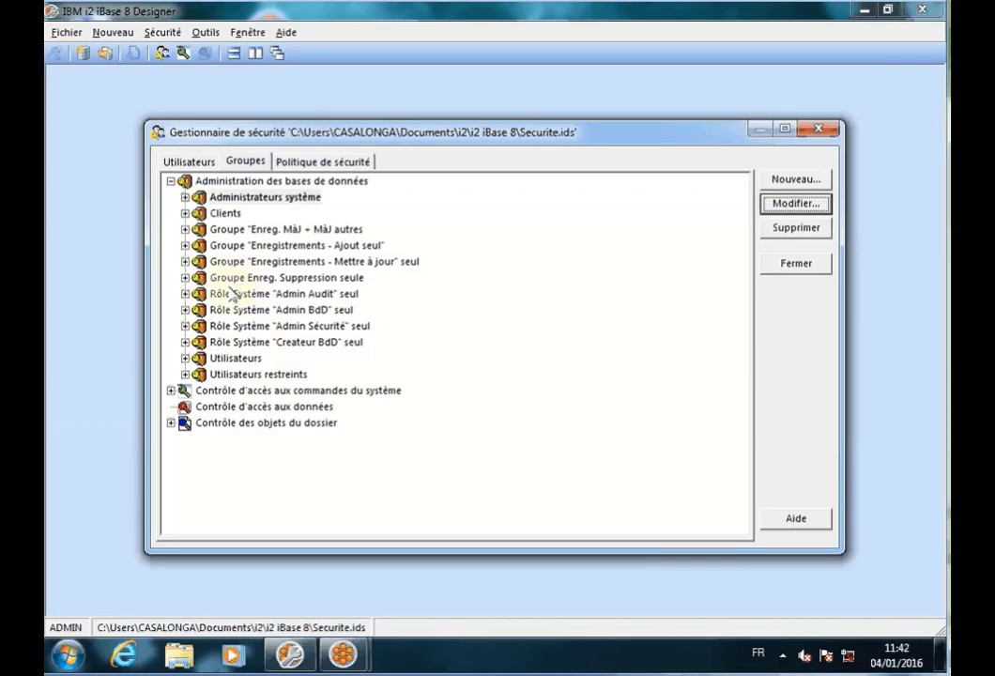
# Step: Review the permissions of the groups Rôle Système "Admin Audit" seul and Rôle Système "Admin BdD" seul
pyautogui.click(231, 295)
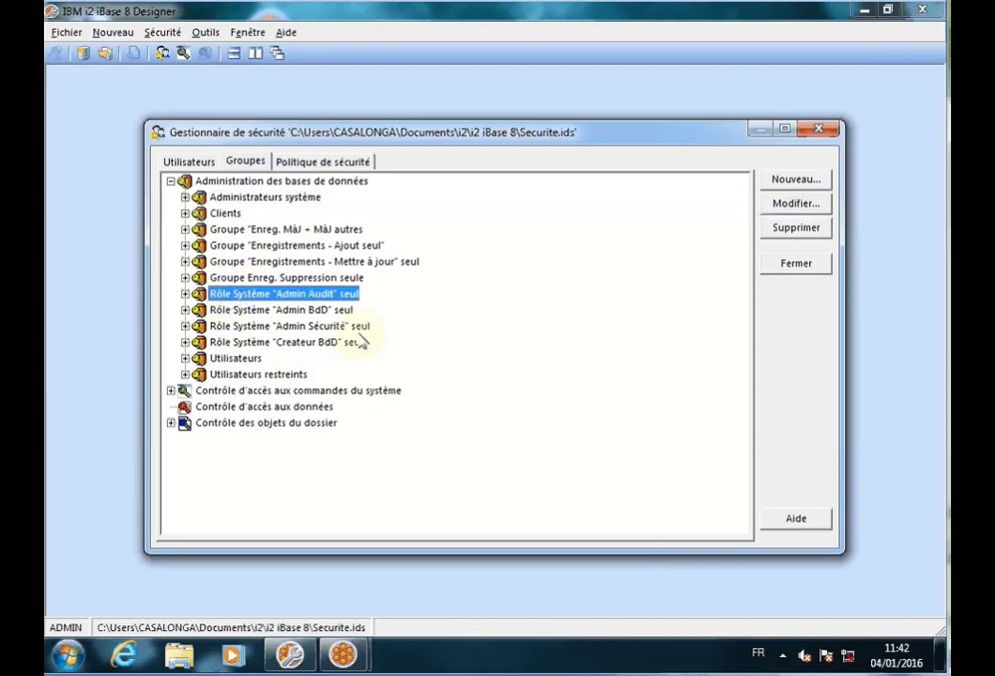
pyautogui.click(794, 204)
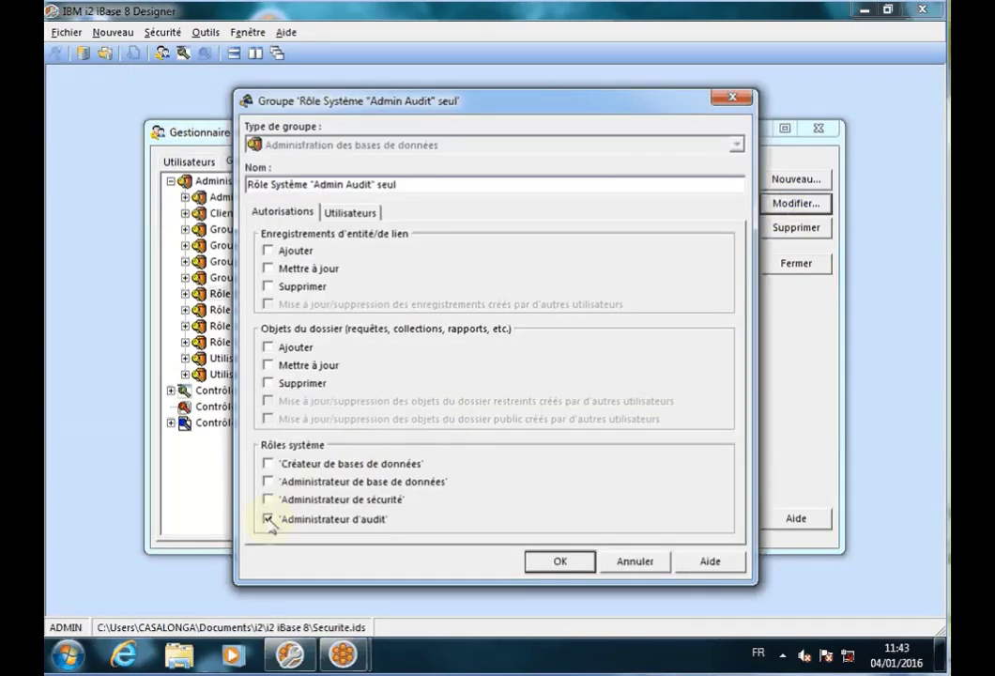
pyautogui.click(631, 561)
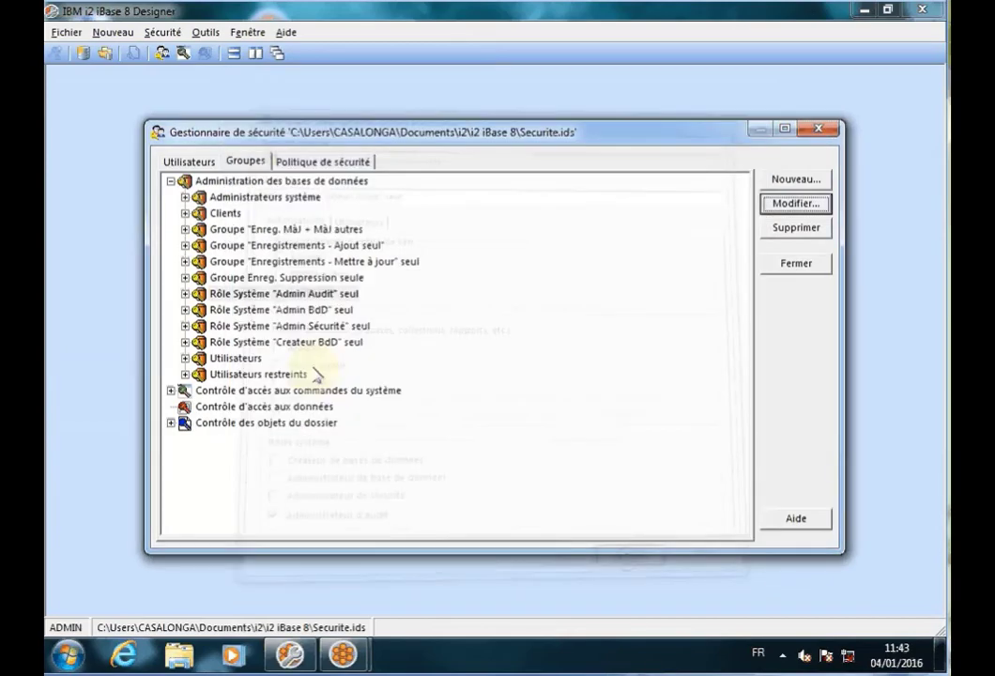
pyautogui.click(254, 310)
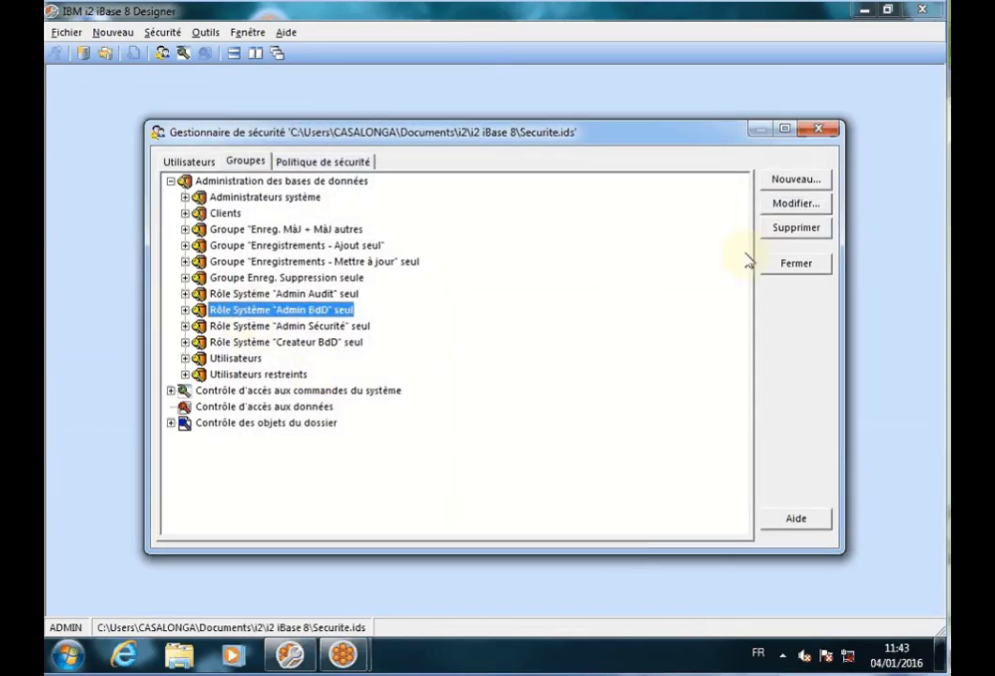
pyautogui.click(796, 204)
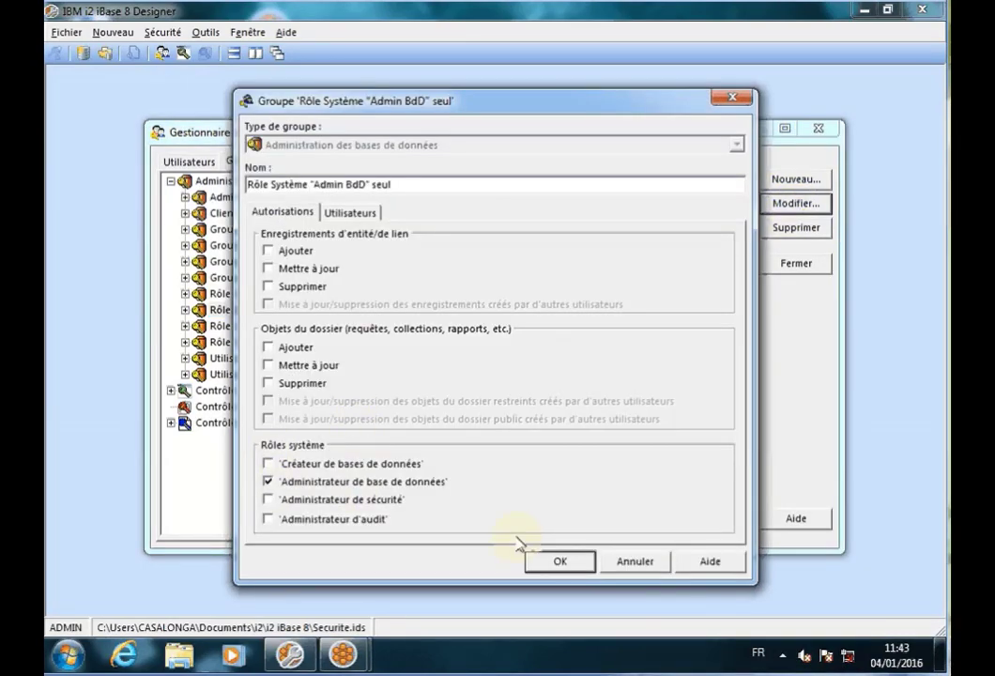
pyautogui.click(634, 561)
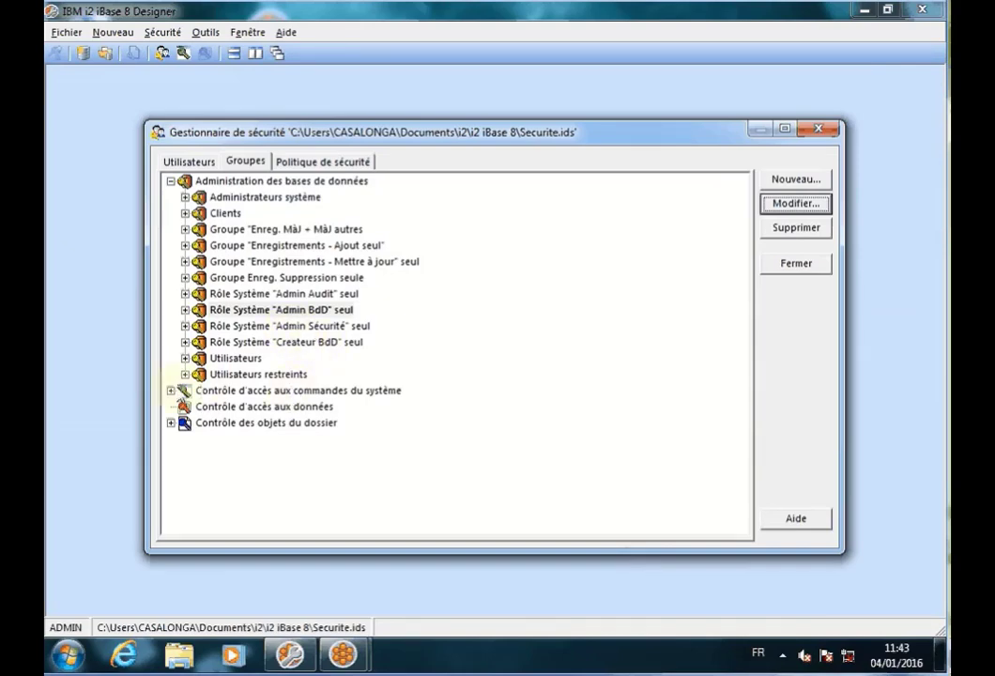
# Step: Inspect the system command access groups and the members of the four Rôle Système groups, and close the security manager
pyautogui.click(171, 391)
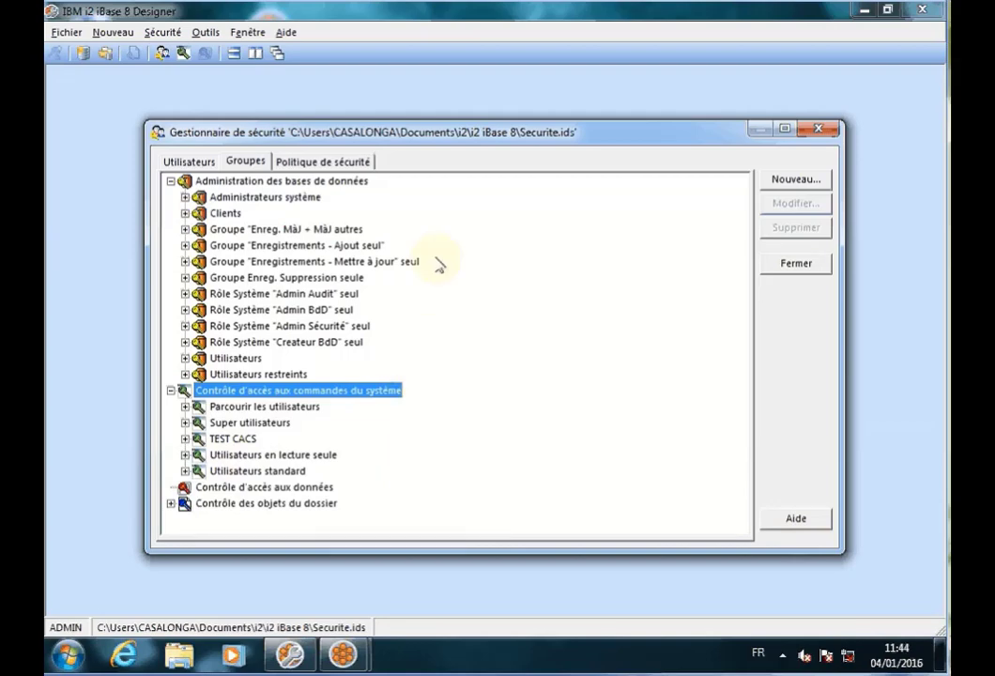
pyautogui.click(276, 295)
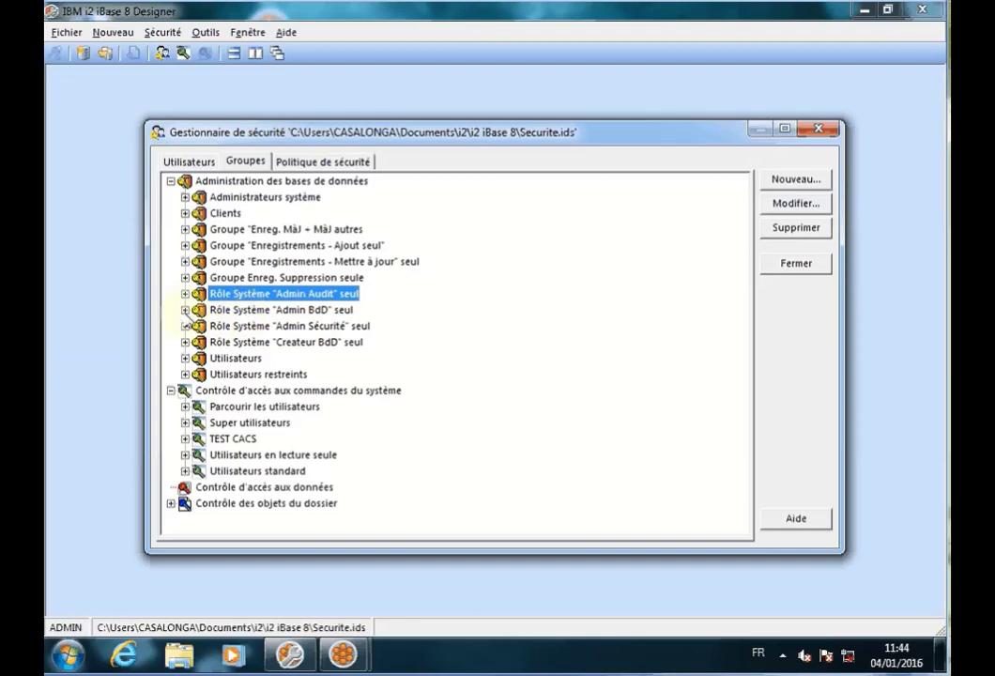
pyautogui.doubleClick(193, 310)
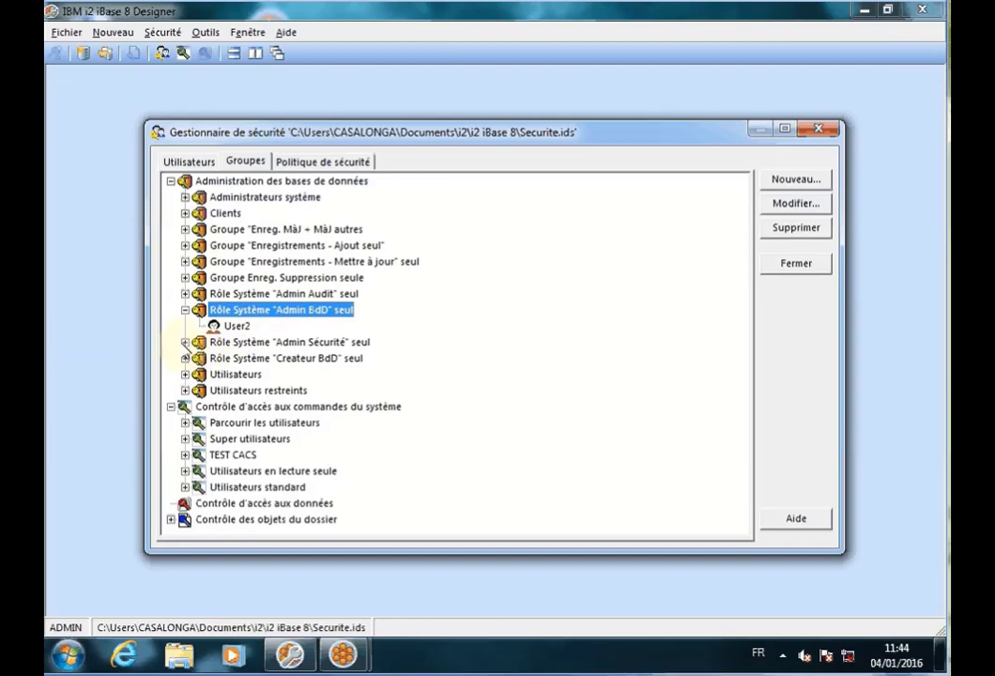
pyautogui.doubleClick(199, 342)
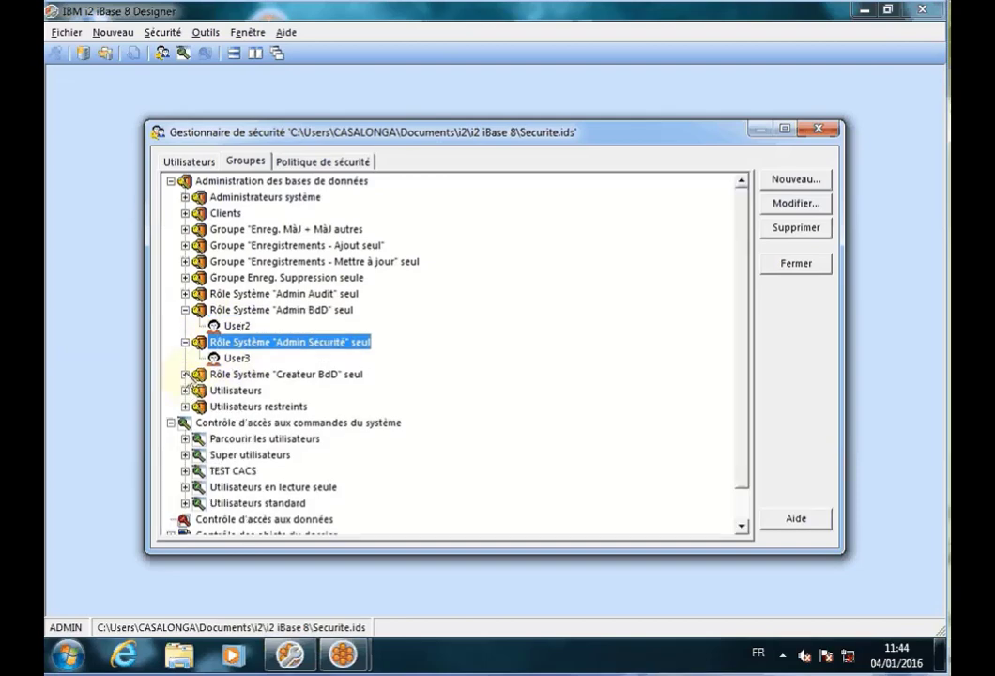
pyautogui.doubleClick(235, 374)
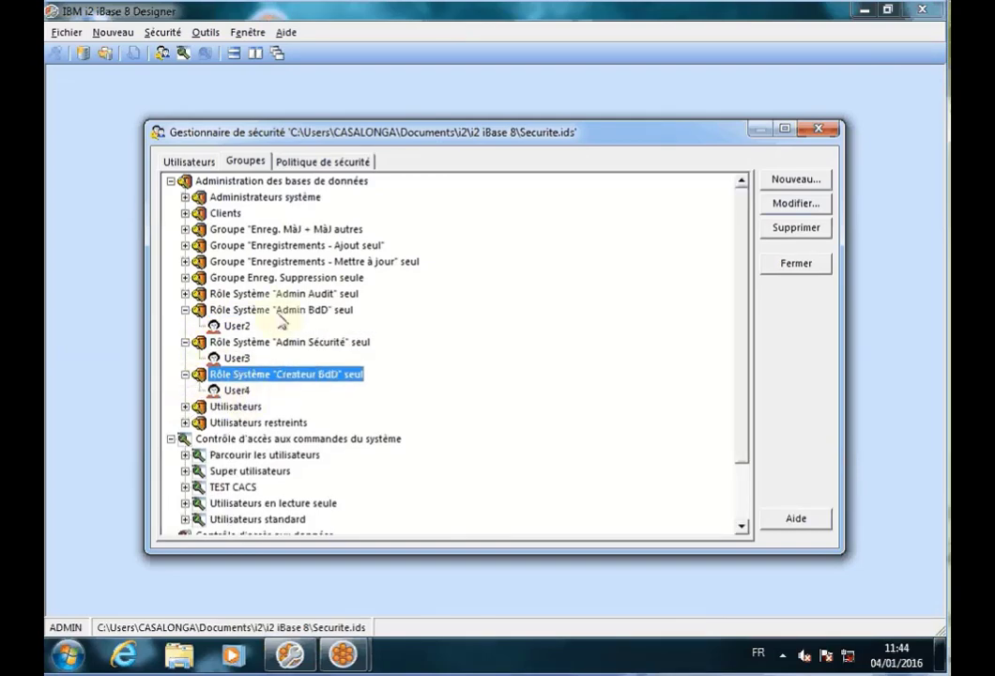
pyautogui.doubleClick(212, 293)
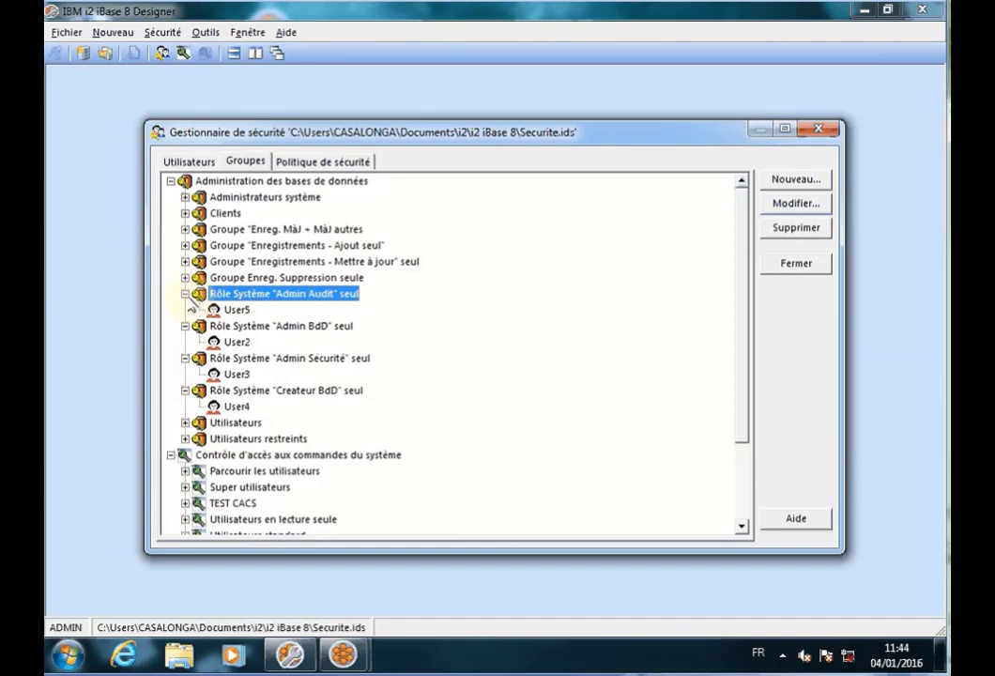
pyautogui.click(185, 293)
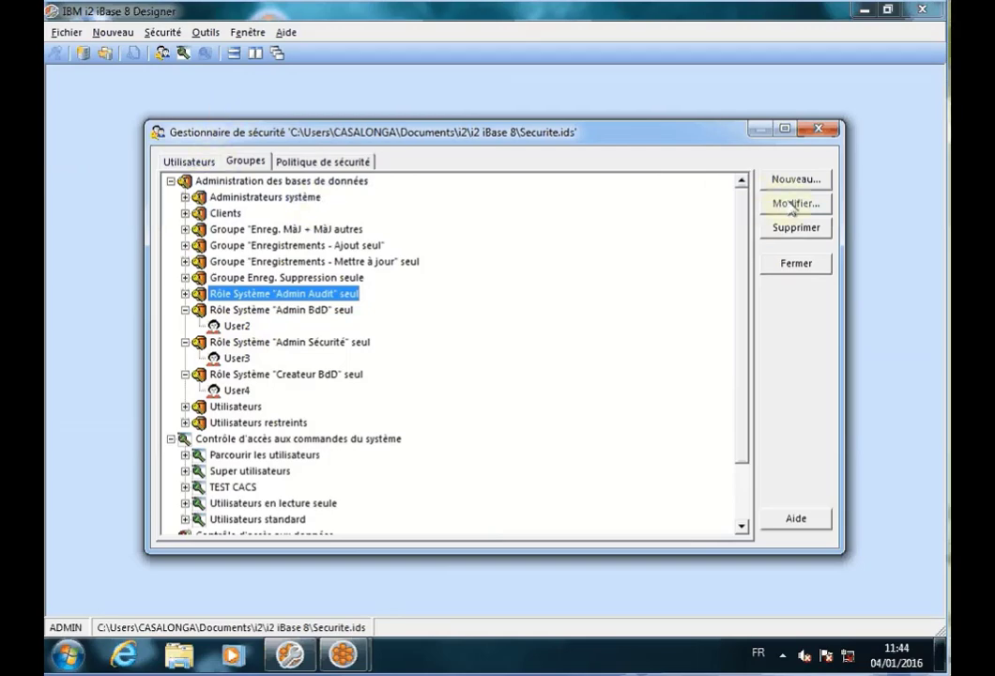
pyautogui.click(800, 263)
pyautogui.click(67, 32)
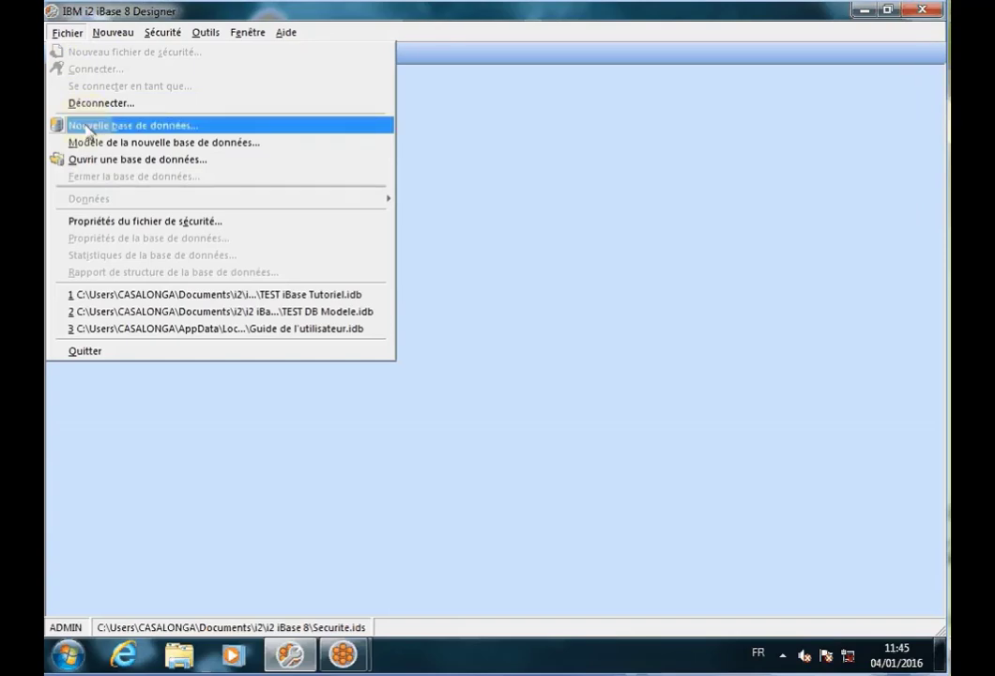
pyautogui.click(286, 294)
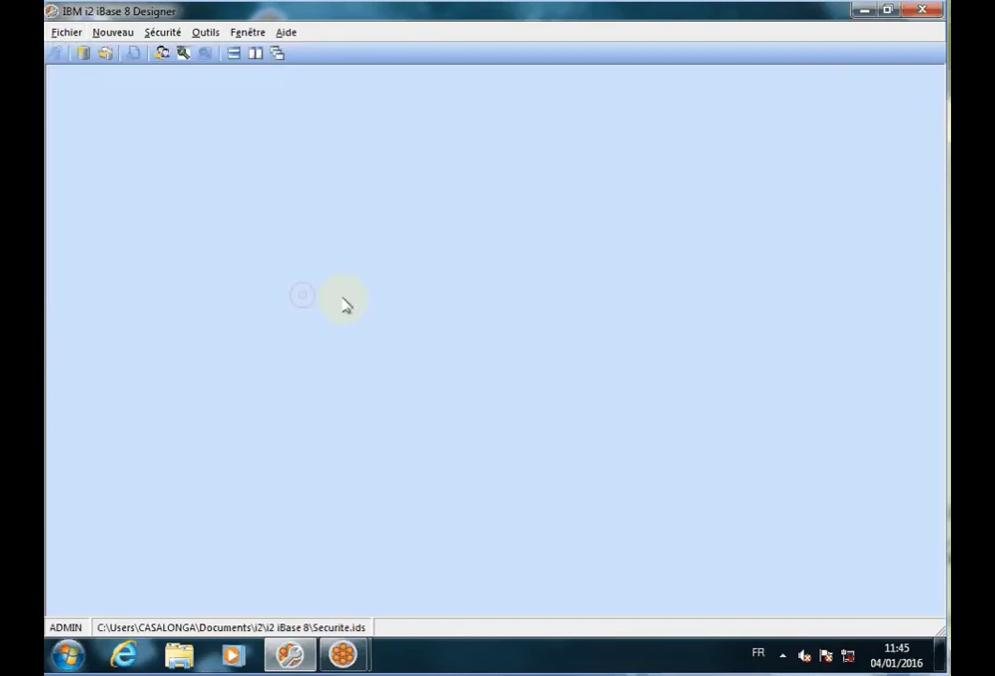
pyautogui.click(660, 395)
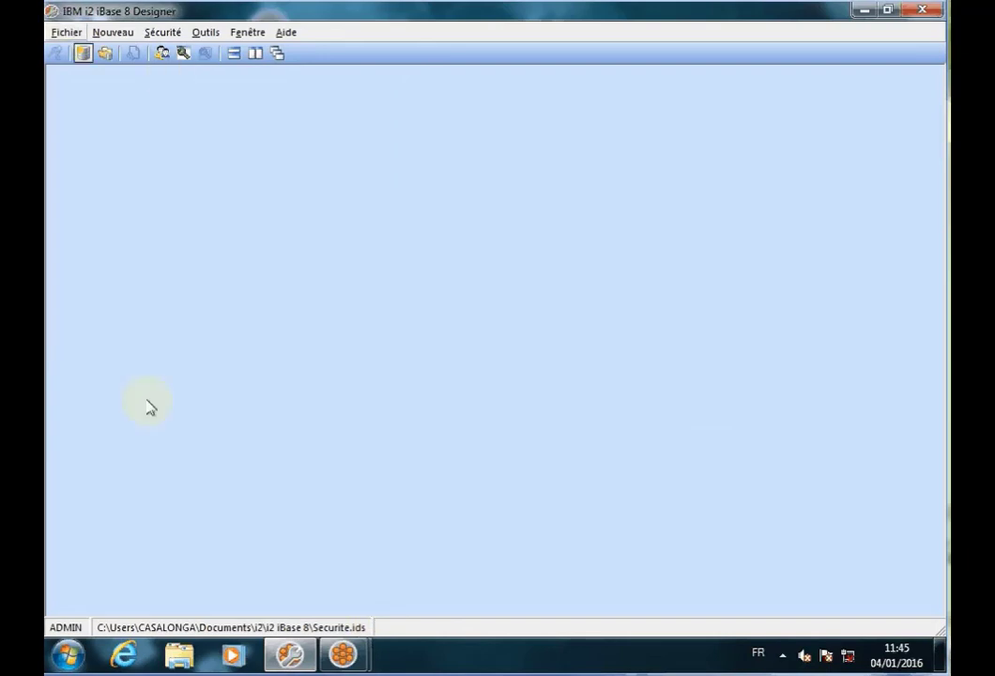
# Step: Open the recent database TEST iBase Tutoriel and maximize its window
pyautogui.moveTo(343, 654)
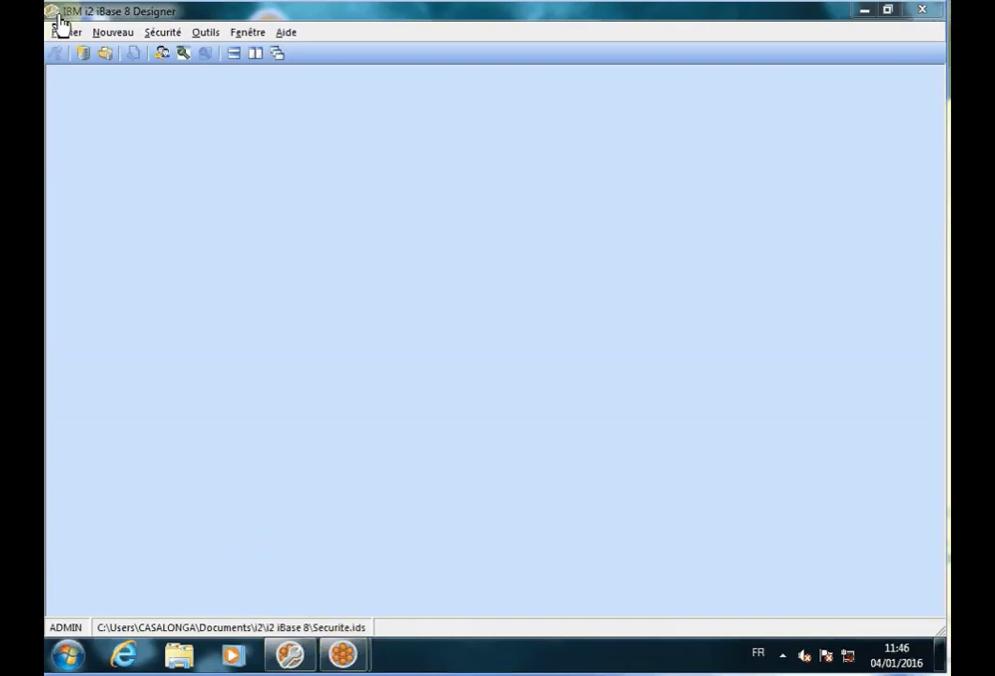
pyautogui.click(63, 34)
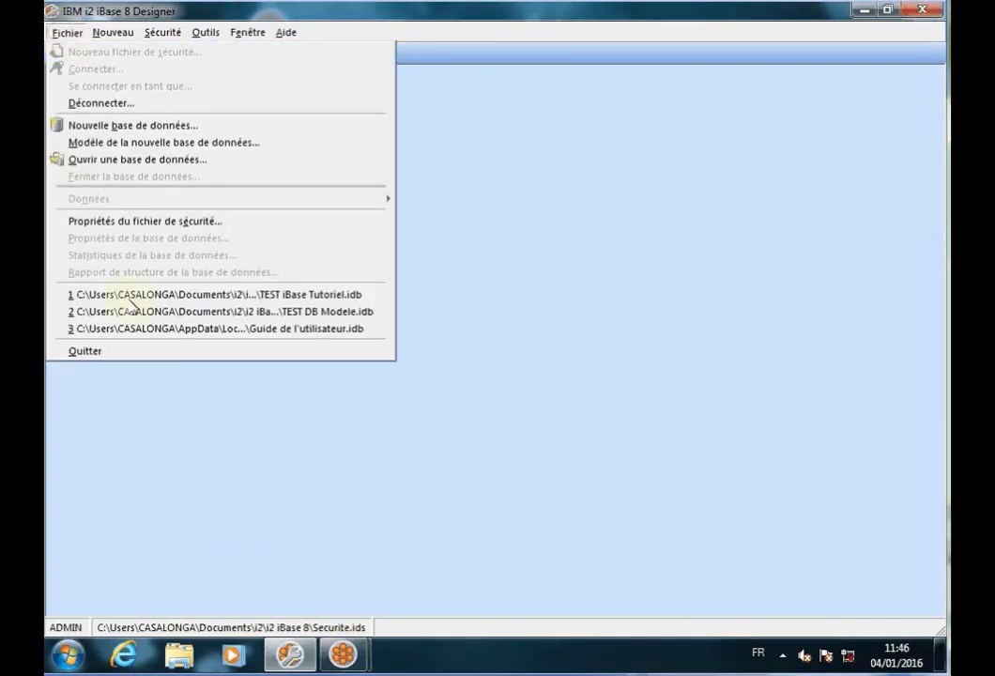
pyautogui.click(267, 294)
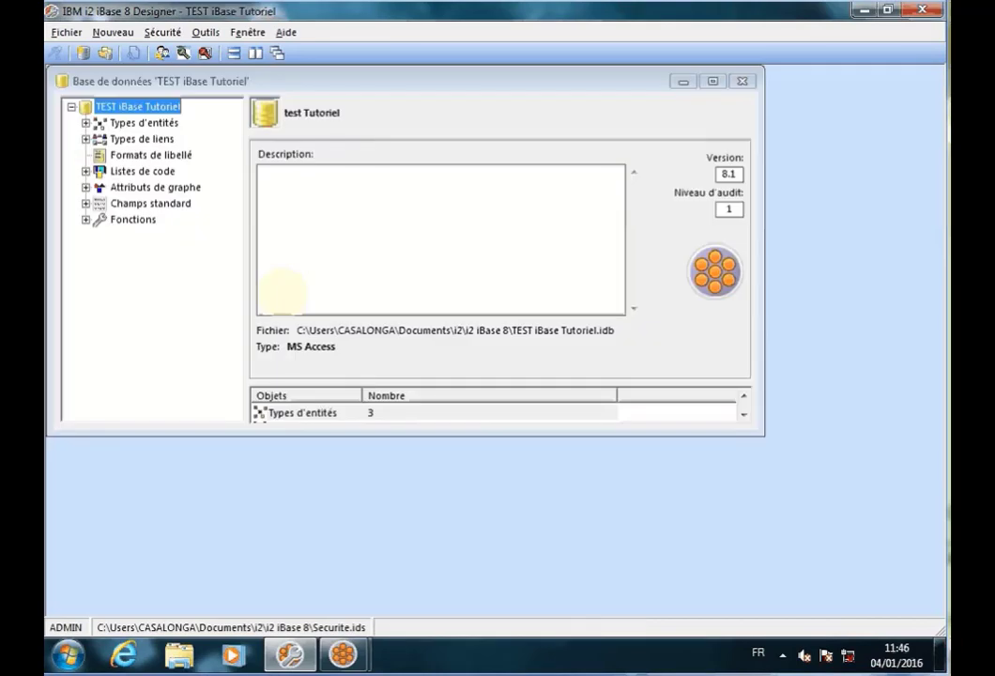
pyautogui.doubleClick(634, 89)
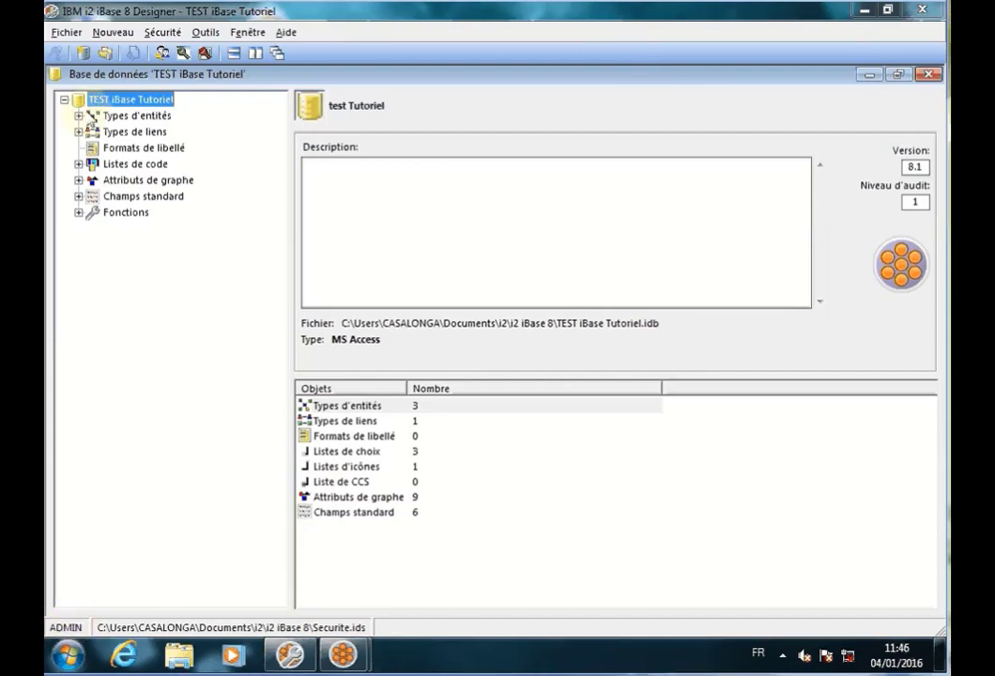
# Step: Examine the file commands available, the entity types with the Compte Facebook fields, and the editing commands offered for them
pyautogui.click(67, 32)
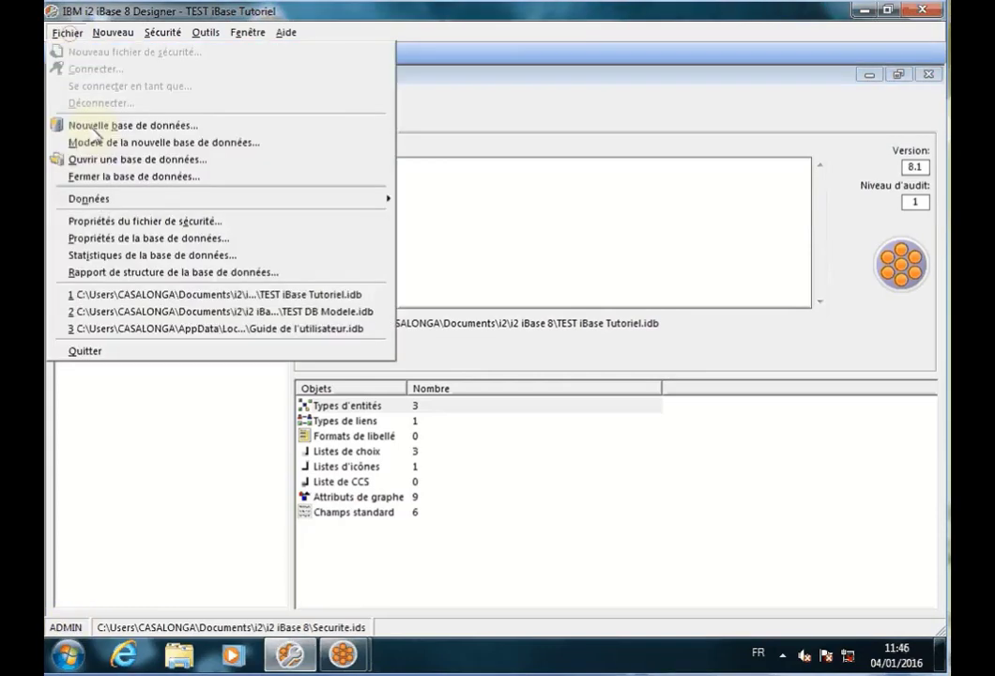
pyautogui.click(139, 413)
pyautogui.doubleClick(136, 115)
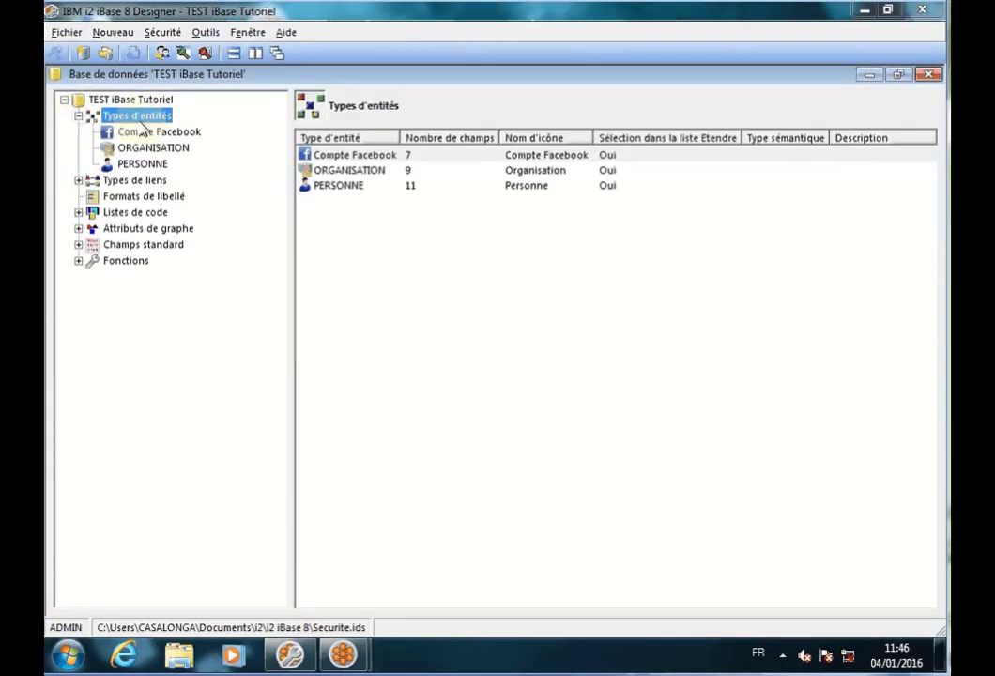
pyautogui.click(141, 134)
pyautogui.rightClick(140, 134)
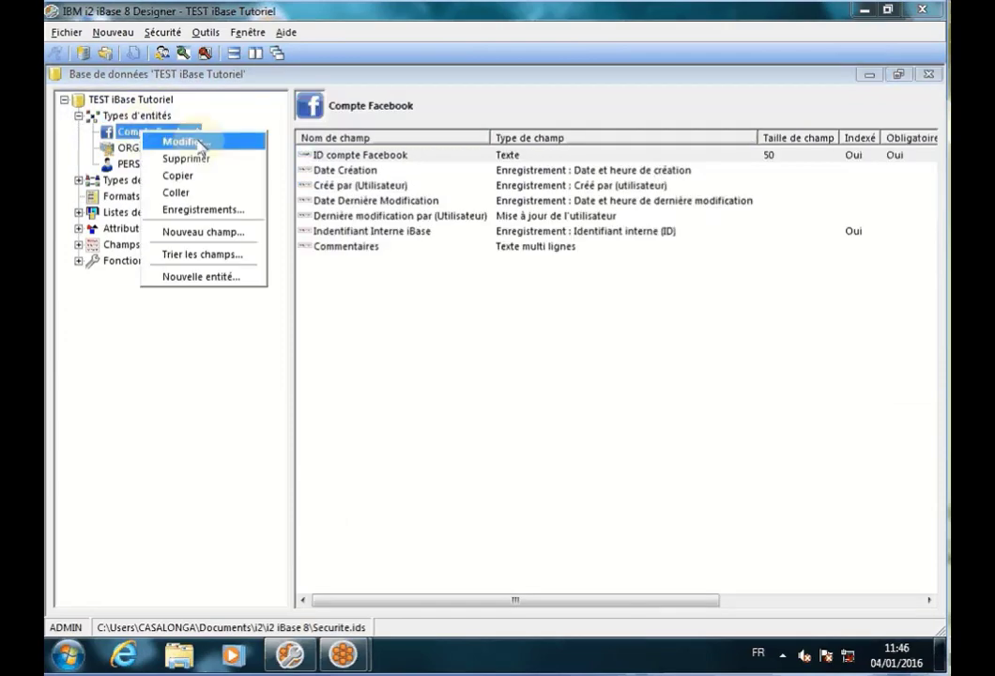
pyautogui.click(127, 376)
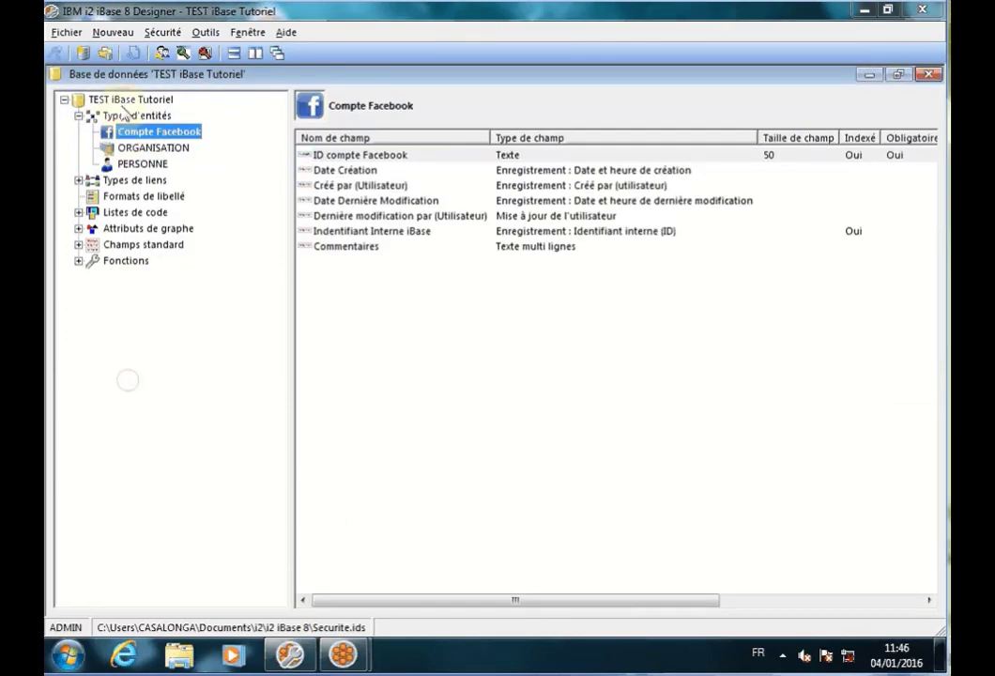
pyautogui.rightClick(127, 115)
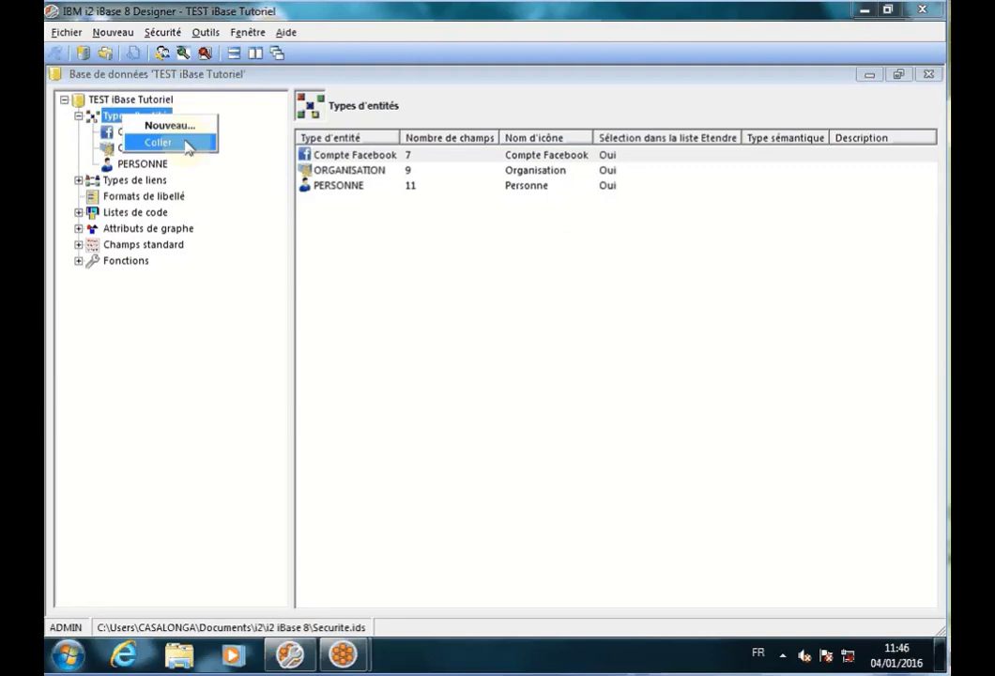
pyautogui.click(188, 350)
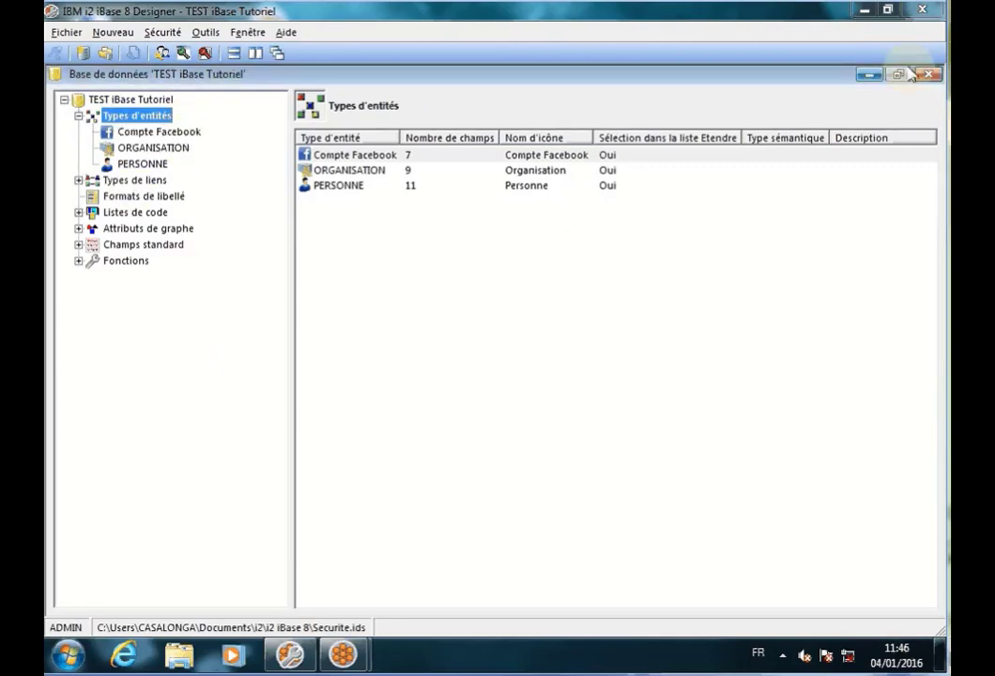
# Step: Close the TEST iBase Tutoriel database and disconnect the ADMIN session from the security file
pyautogui.click(68, 33)
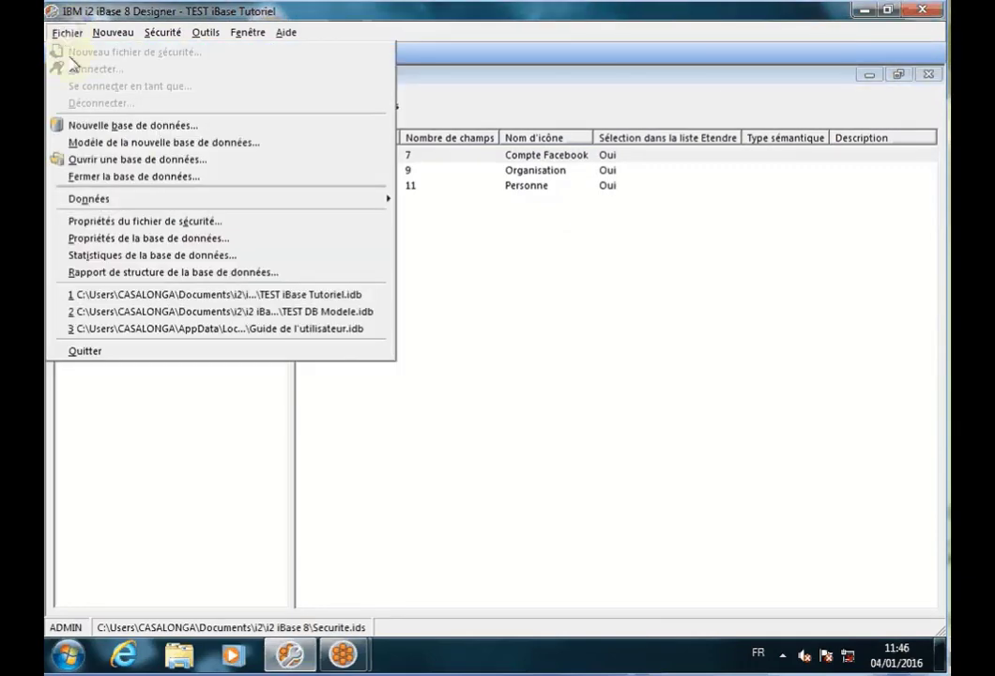
pyautogui.click(98, 176)
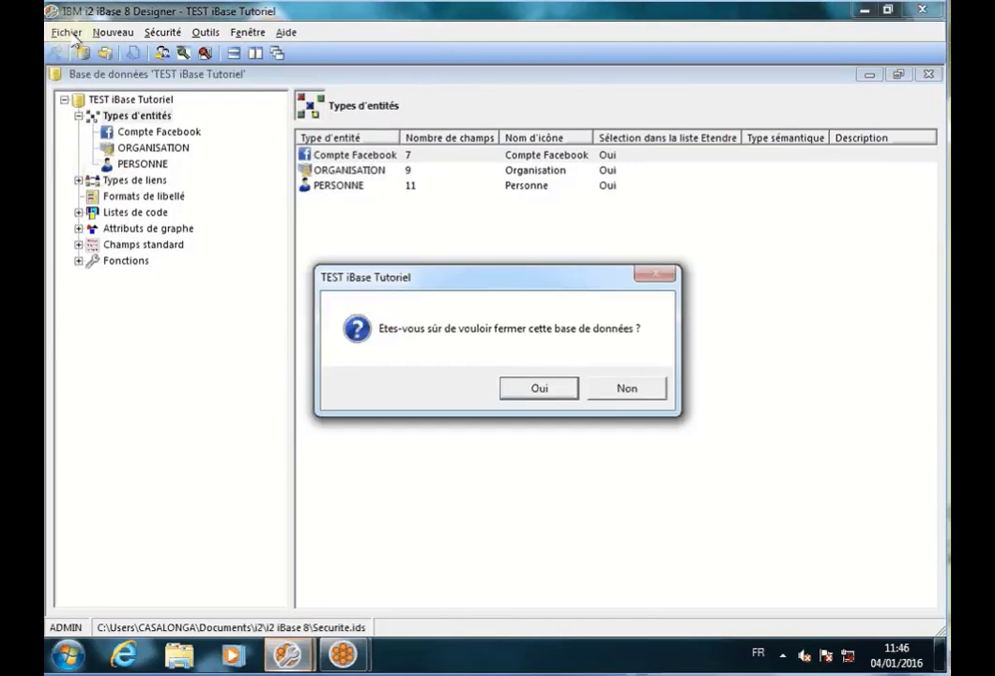
pyautogui.click(540, 389)
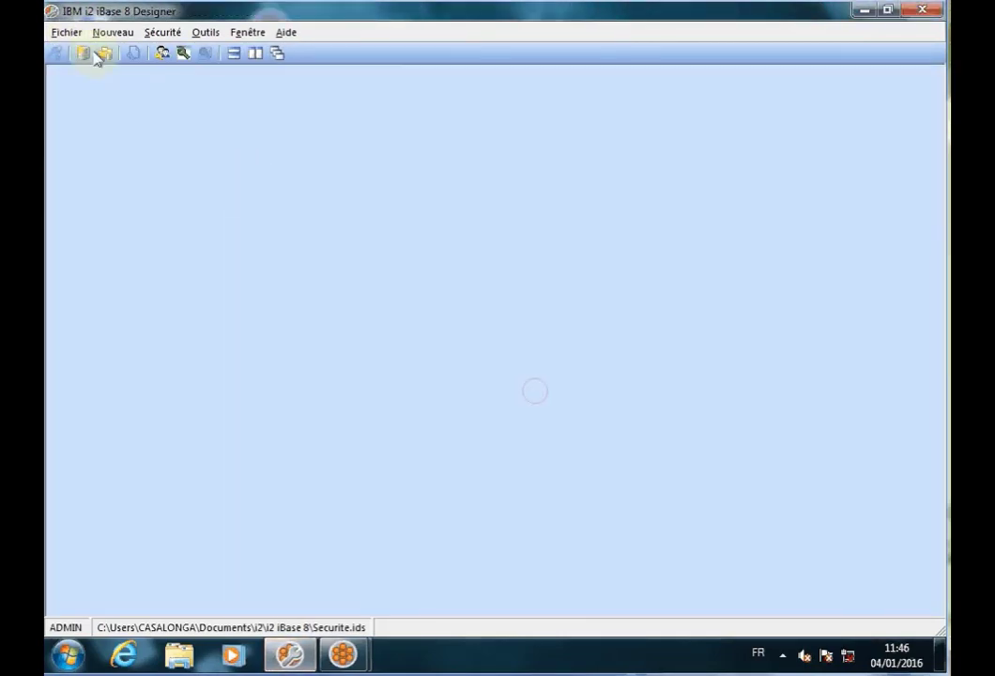
pyautogui.click(70, 33)
pyautogui.click(83, 99)
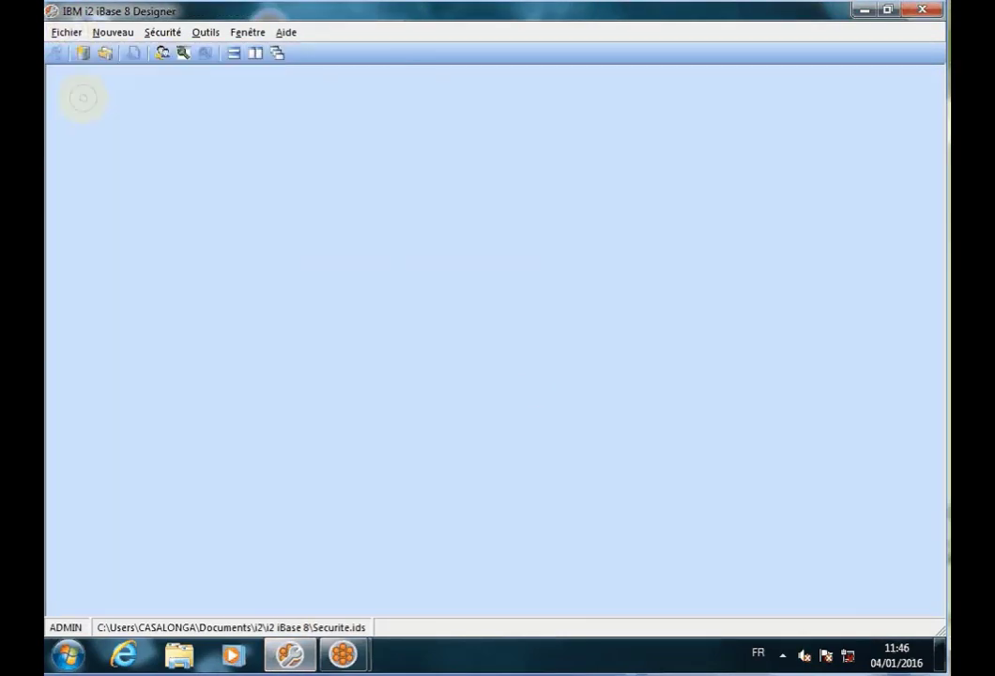
# Step: Connect to the security file Securite.ids as User2, entering the account password
pyautogui.click(64, 32)
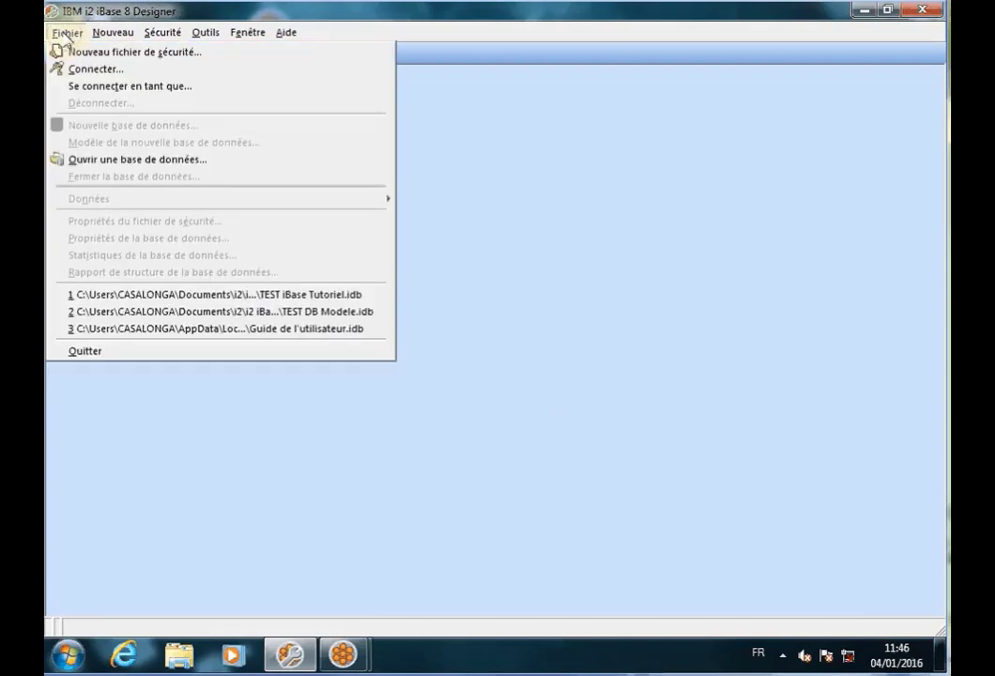
pyautogui.click(89, 69)
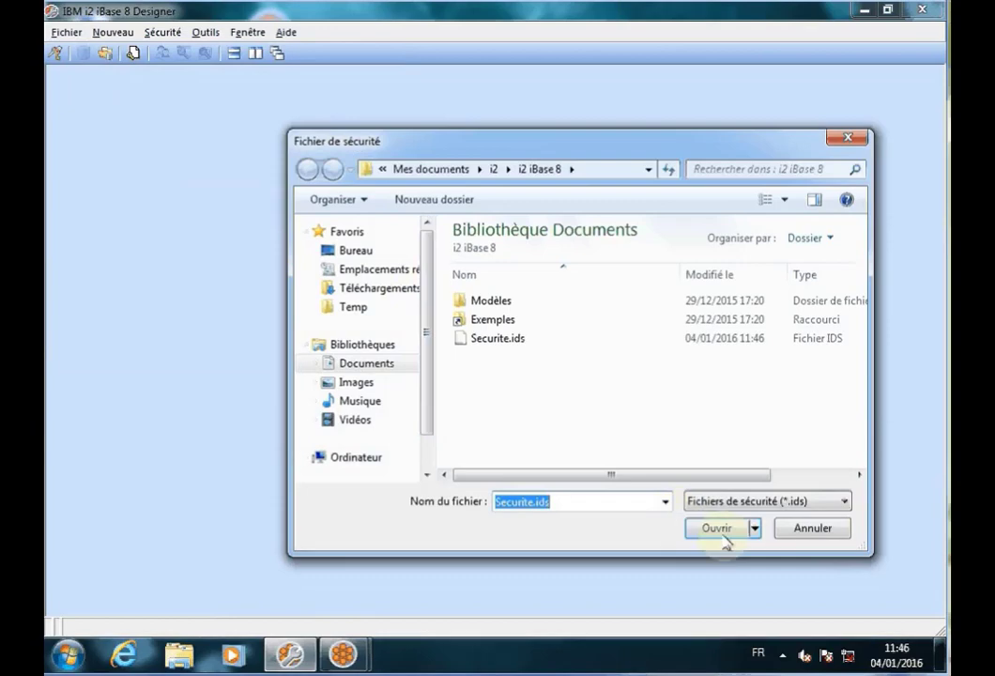
pyautogui.click(715, 528)
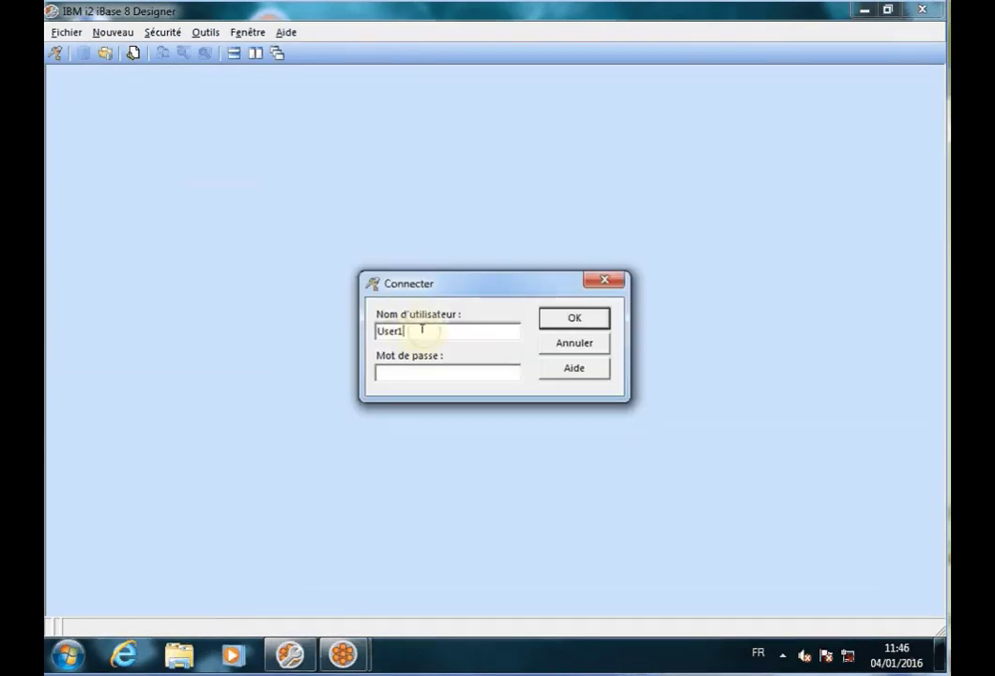
pyautogui.press('BackSpace')
pyautogui.write('2')
pyautogui.press('Tab')
pyautogui.write('*****')
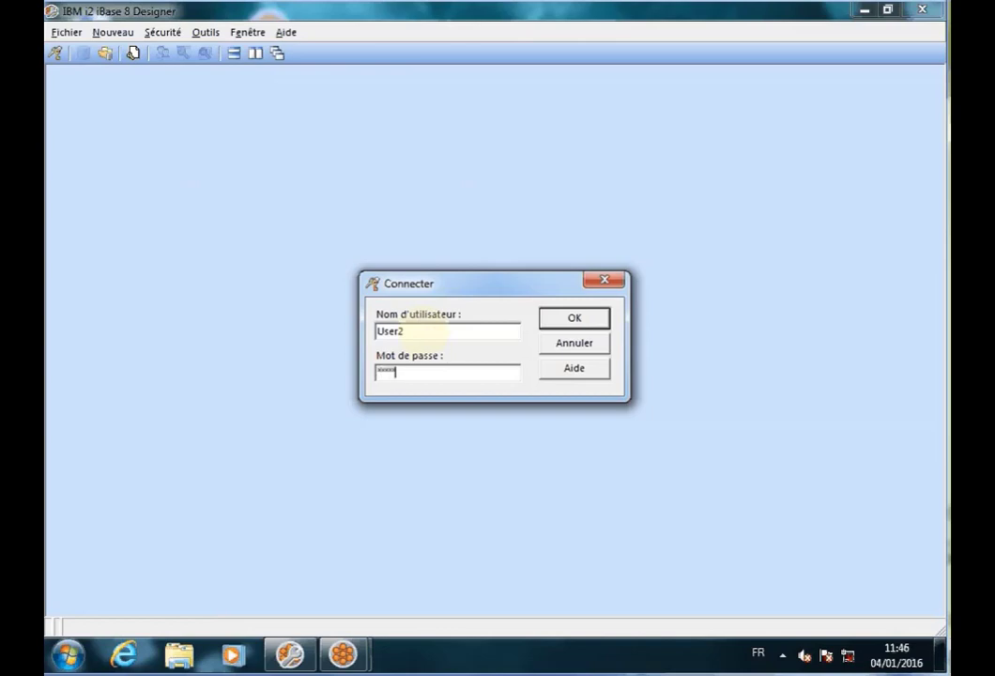
pyautogui.click(575, 319)
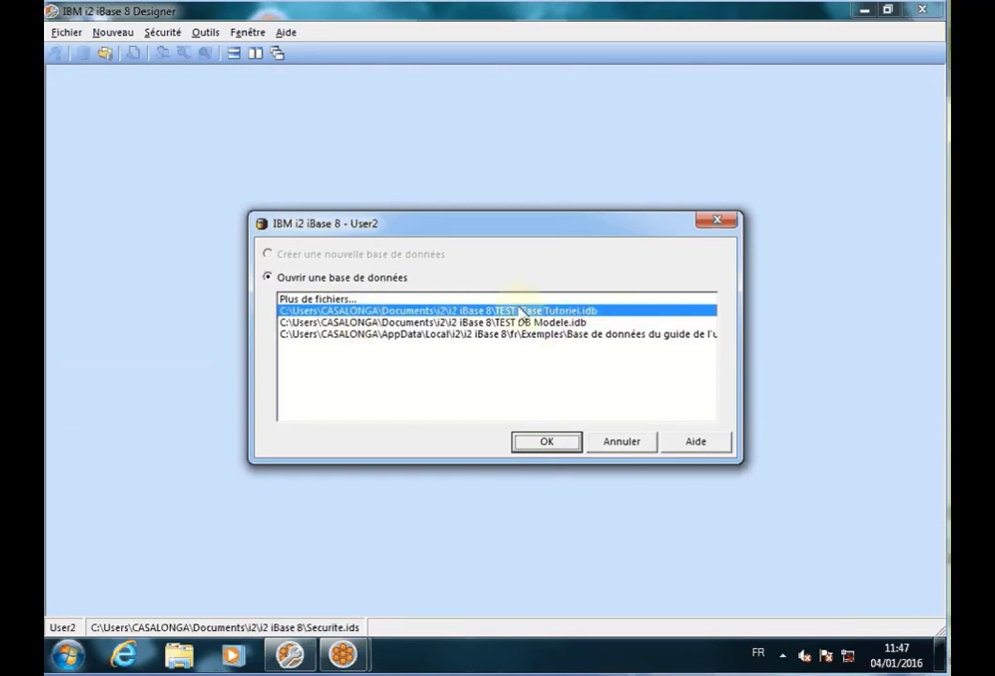
# Step: Open the TEST iBase Tutoriel database and examine the editing commands offered for the Compte Facebook entity type
pyautogui.click(544, 441)
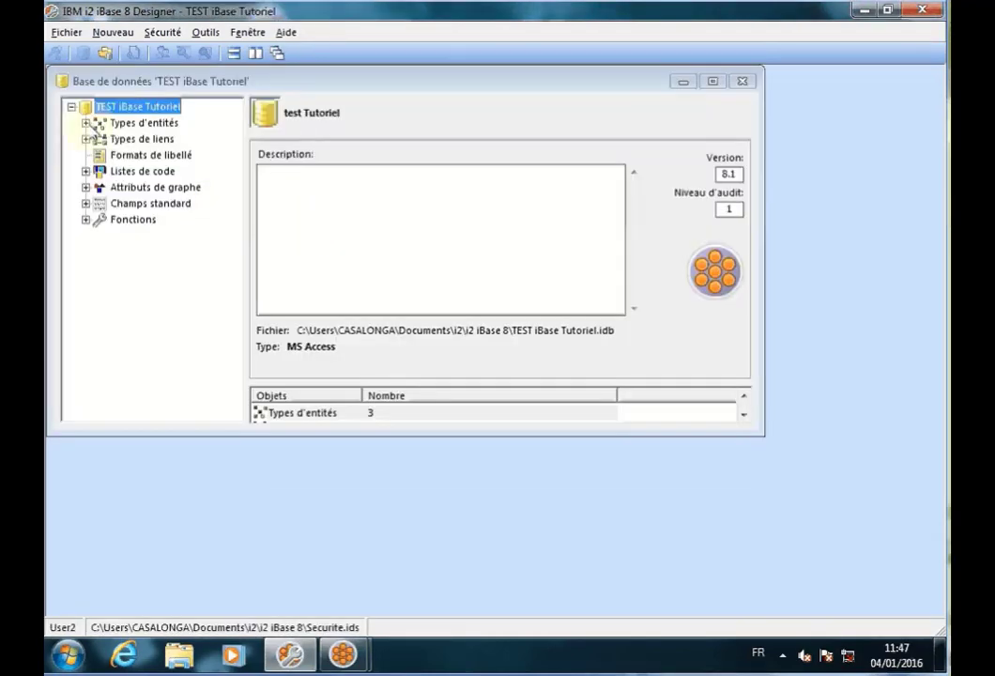
pyautogui.click(86, 123)
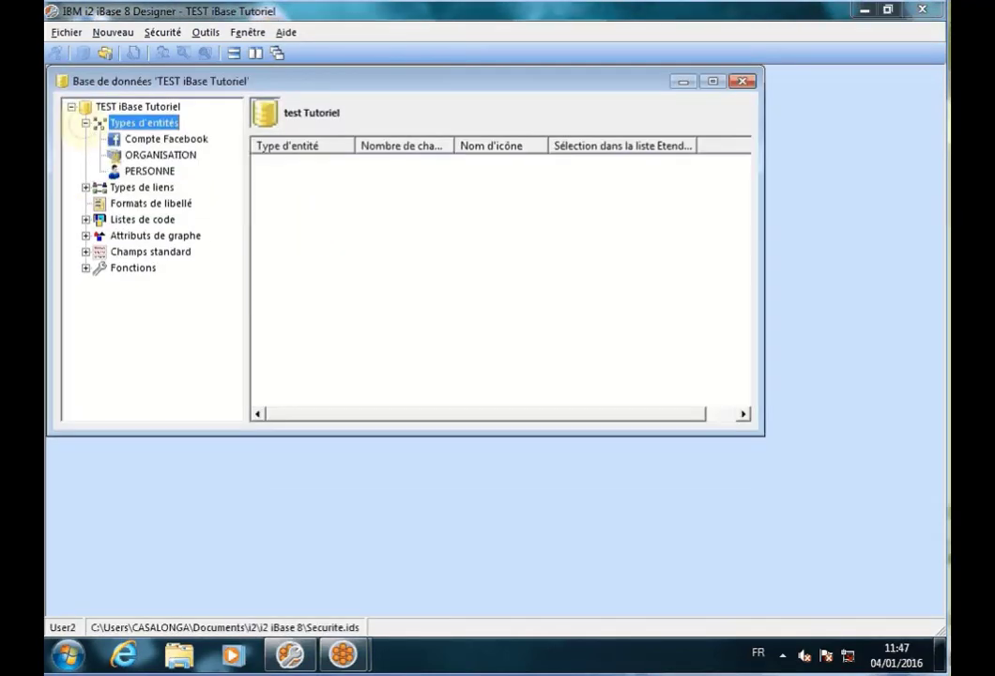
pyautogui.click(136, 139)
pyautogui.rightClick(138, 139)
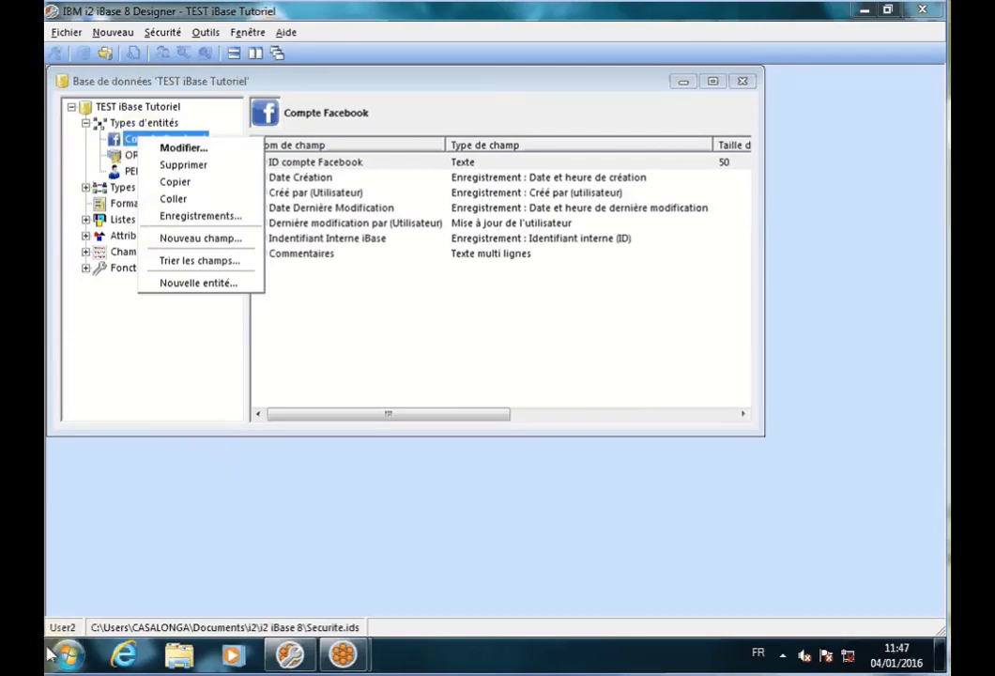
# Step: Switch to the Notepad file _iBase designer.txt, review the Liste Utilisateurs roles in a reduced window, and move it out of the way
pyautogui.moveTo(289, 654)
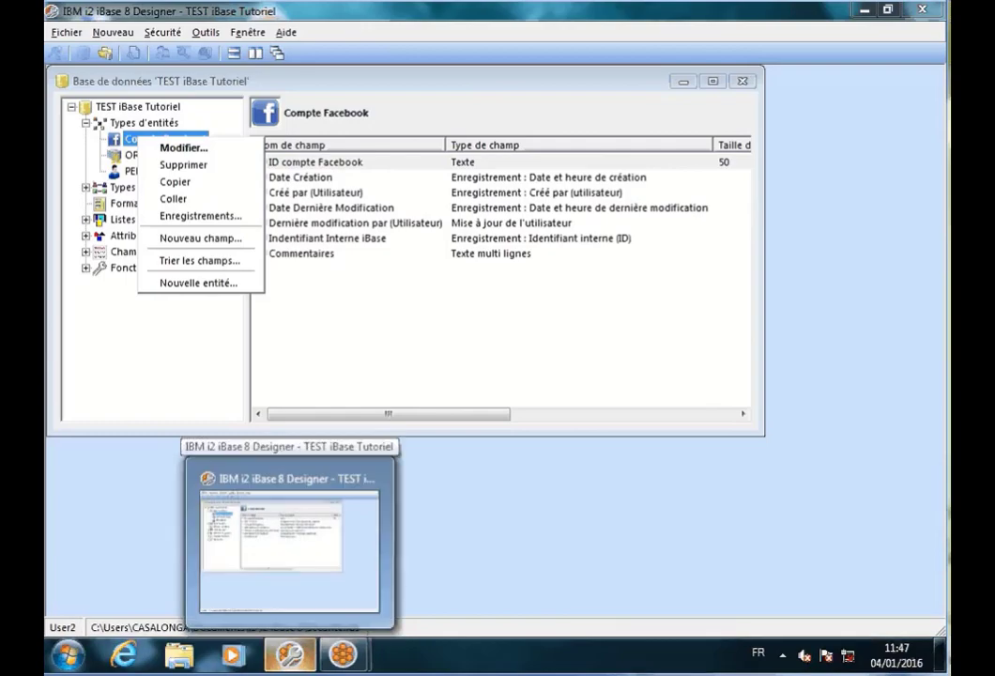
pyautogui.hotkey('alt', 'Tab')
pyautogui.scroll(-13, 900, 261)
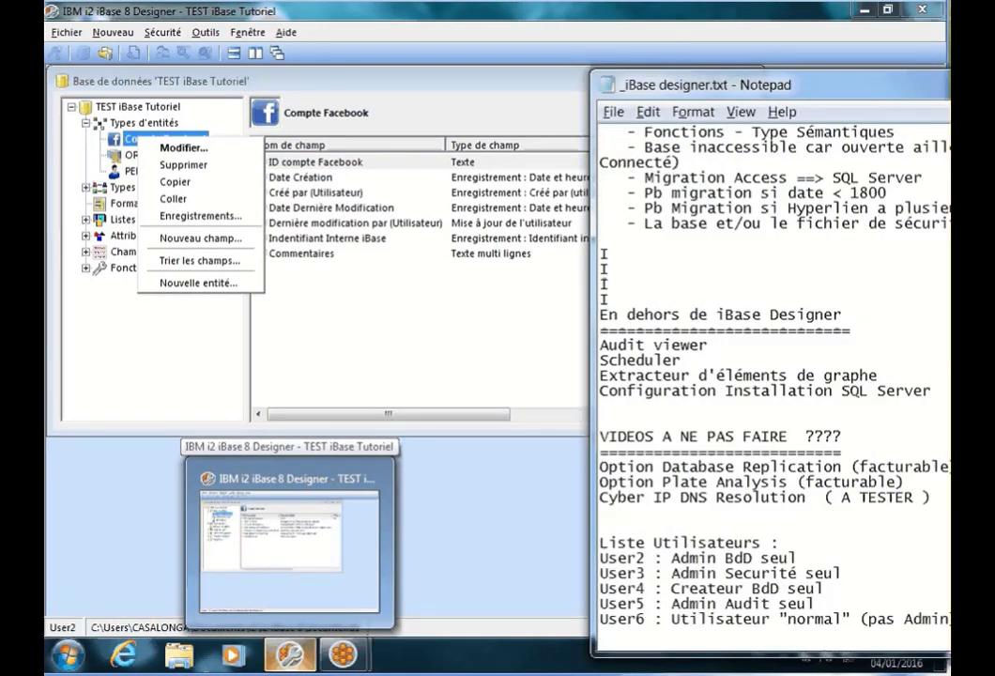
pyautogui.moveTo(892, 70); pyautogui.dragTo(892, 395)
pyautogui.moveTo(648, 409); pyautogui.dragTo(556, 180)
pyautogui.scroll(-6, 945, 516)
pyautogui.scroll(-2, 945, 554)
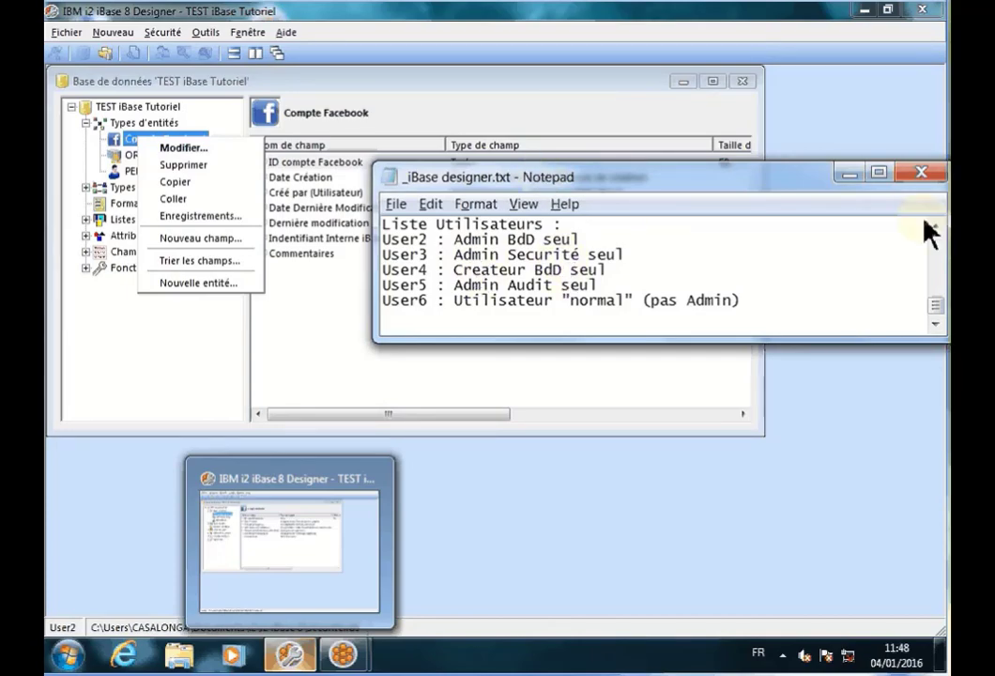
pyautogui.moveTo(947, 252); pyautogui.dragTo(853, 270)
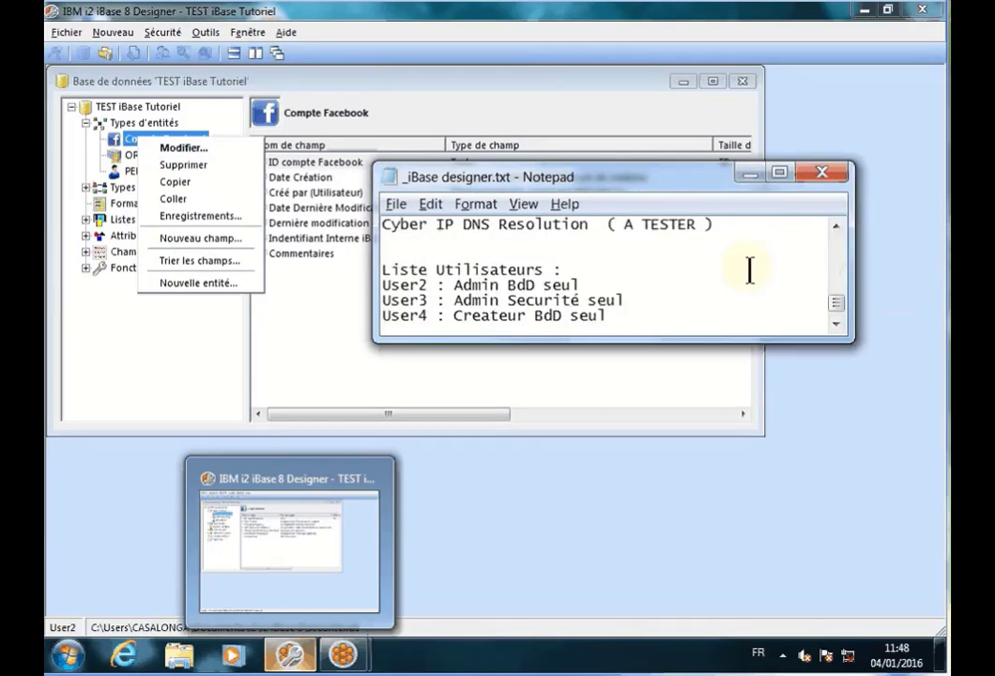
pyautogui.scroll(-1, 749, 270)
pyautogui.moveTo(646, 193); pyautogui.dragTo(669, 292)
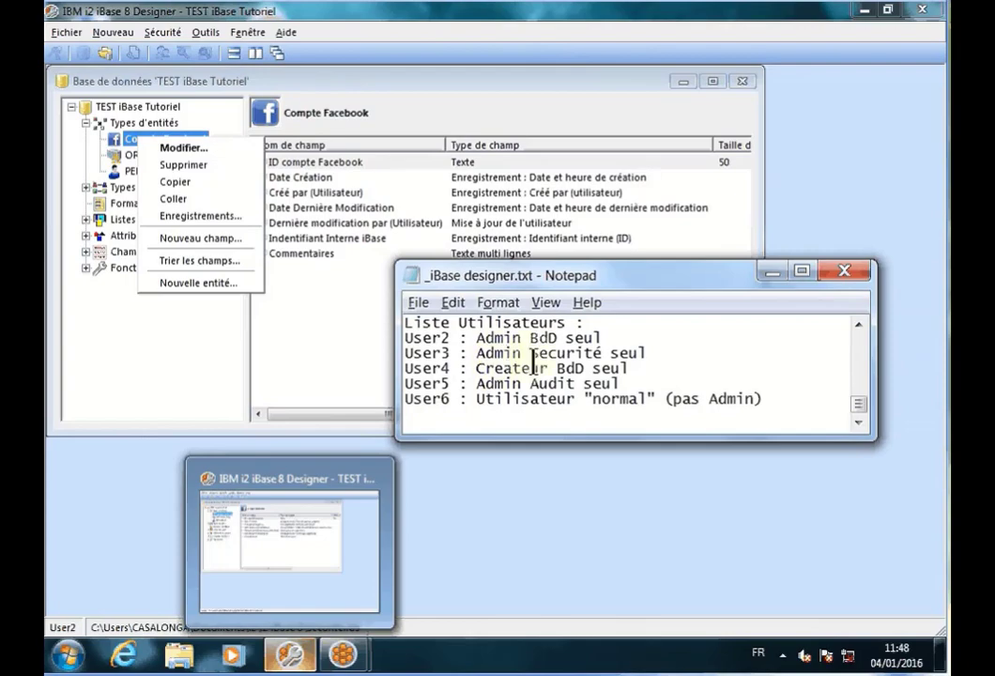
pyautogui.moveTo(564, 291); pyautogui.dragTo(993, 522)
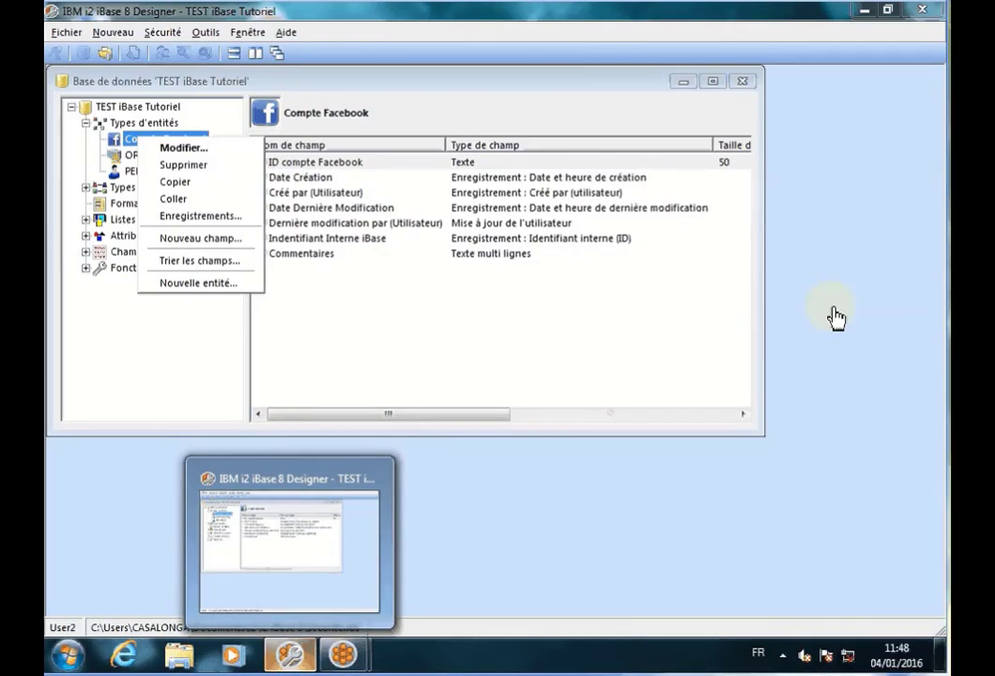
# Step: Examine which security and file commands are available to User2 while the database is open
pyautogui.click(165, 39)
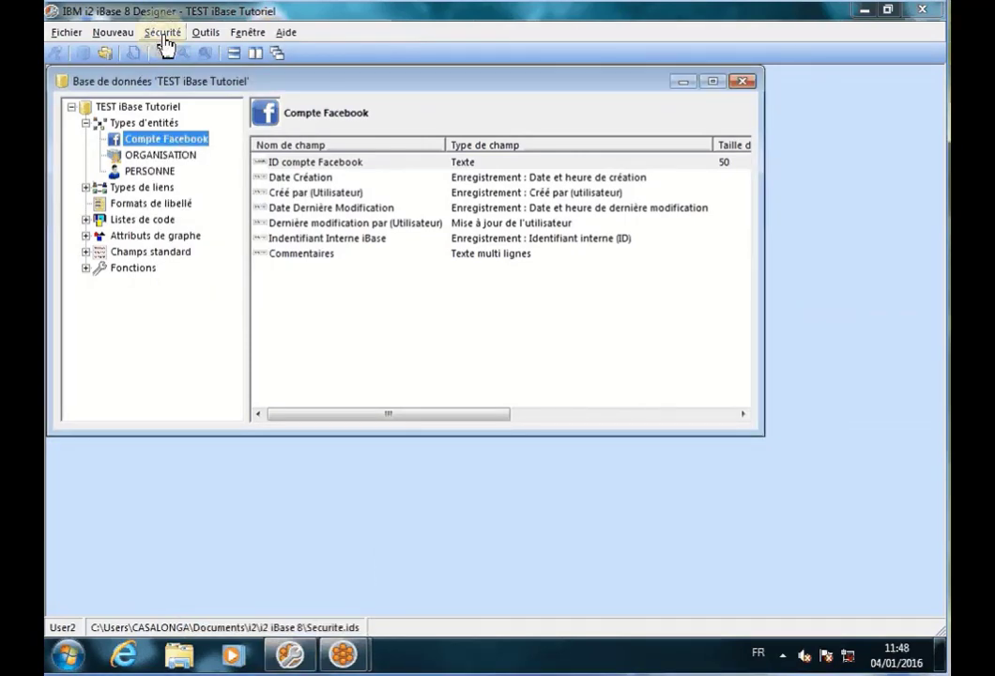
pyautogui.click(164, 33)
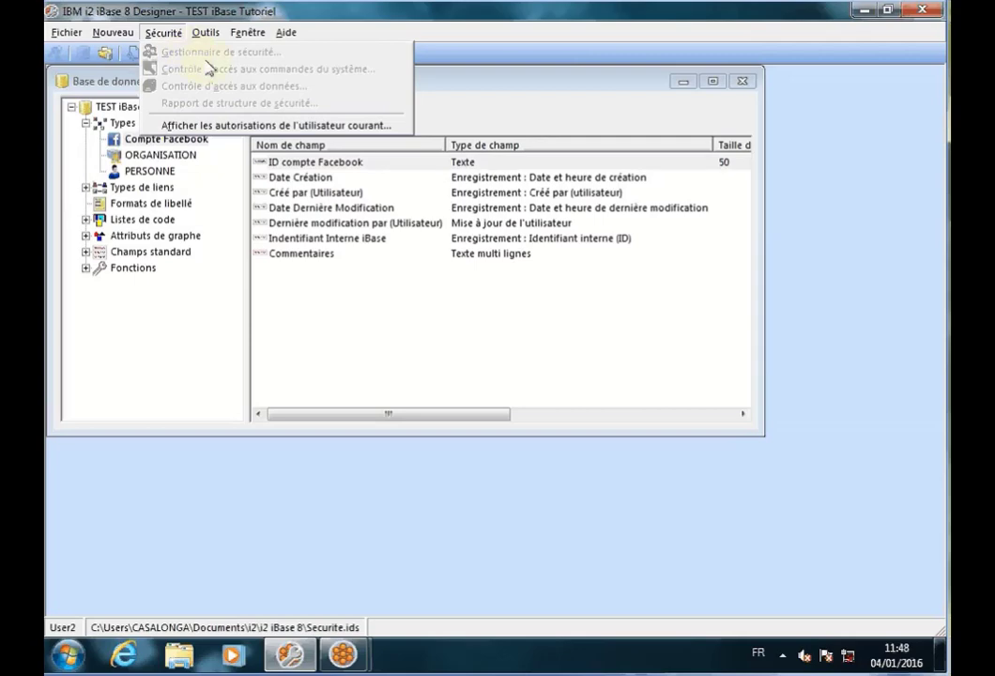
pyautogui.click(66, 33)
pyautogui.click(65, 33)
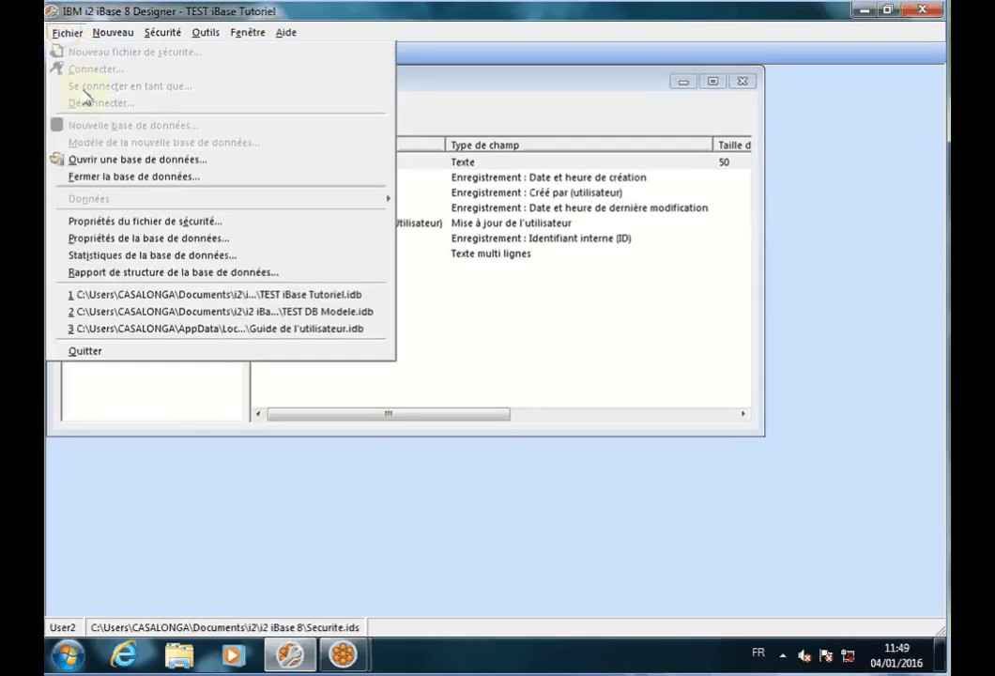
pyautogui.click(185, 450)
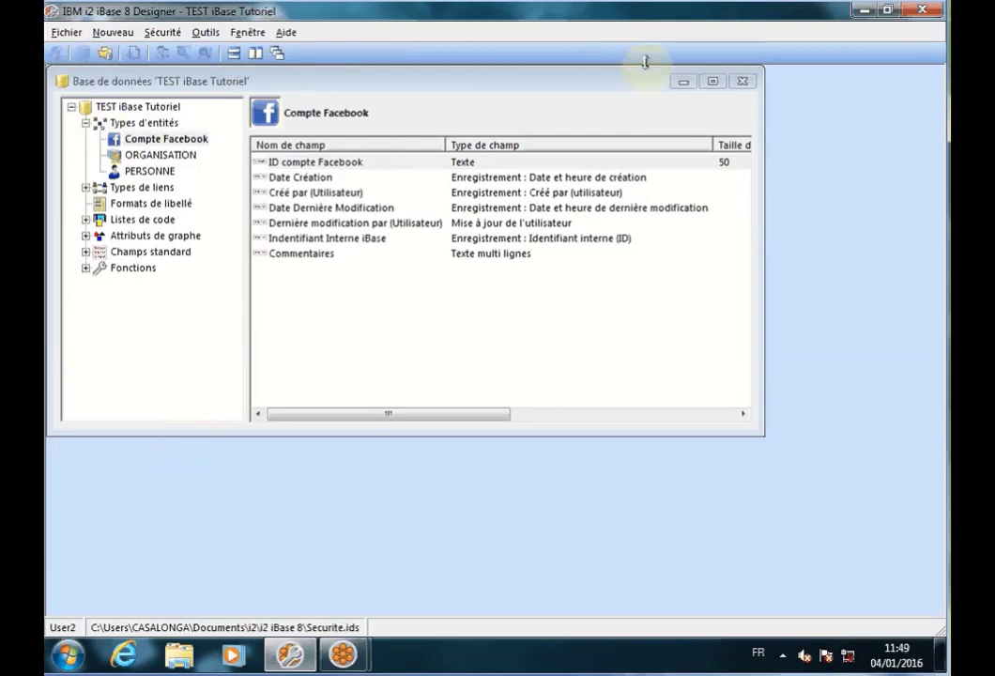
# Step: Close the TEST iBase Tutoriel database and examine the file commands available to User2 without an open database
pyautogui.click(744, 83)
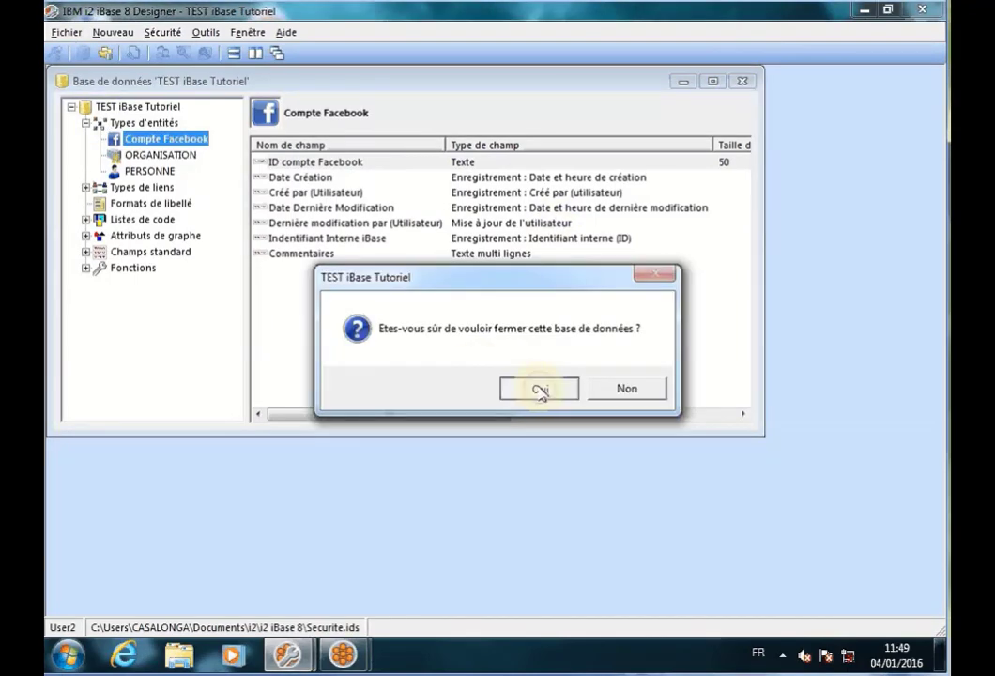
pyautogui.click(540, 390)
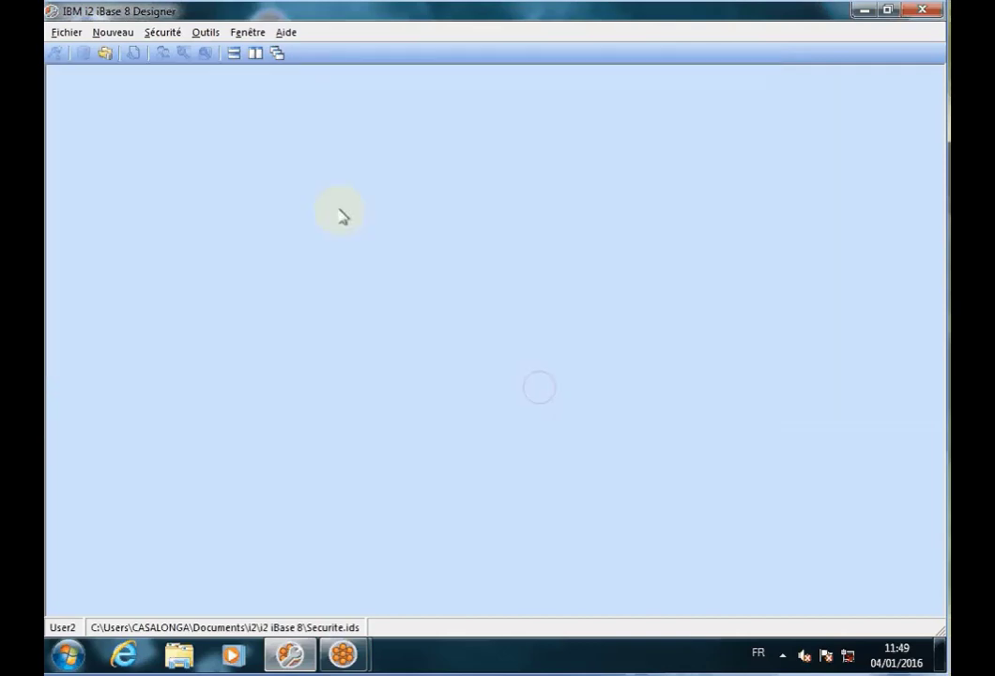
pyautogui.click(67, 32)
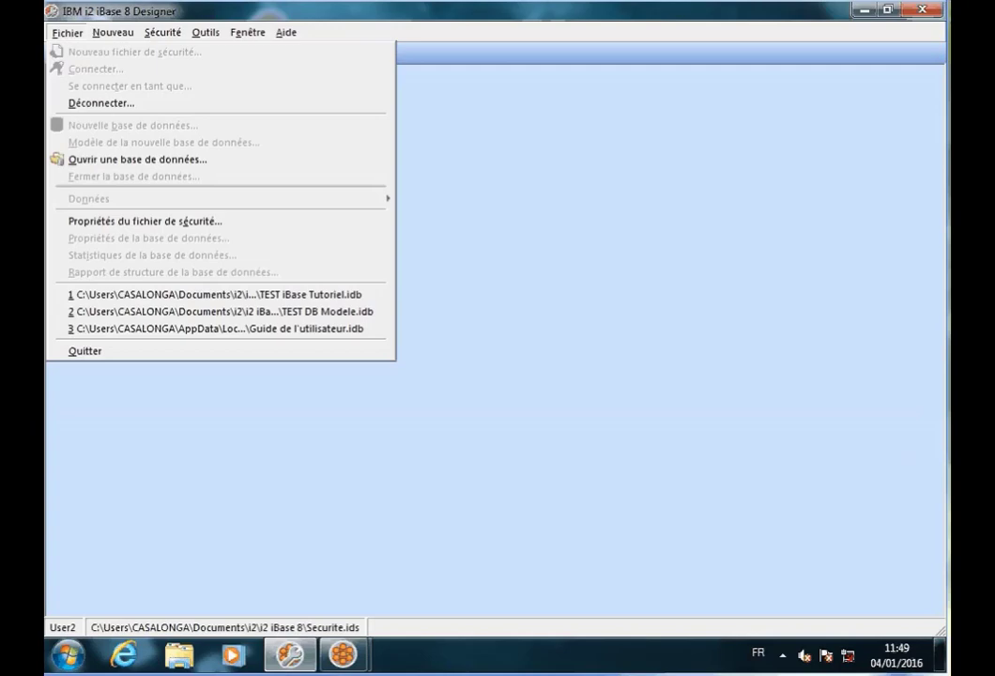
# Step: Highlight the roles Createur BdD seul and Admin BdD seul in the Notepad user list, and disconnect User2 from the security file
pyautogui.moveTo(943, 319); pyautogui.dragTo(538, 300)
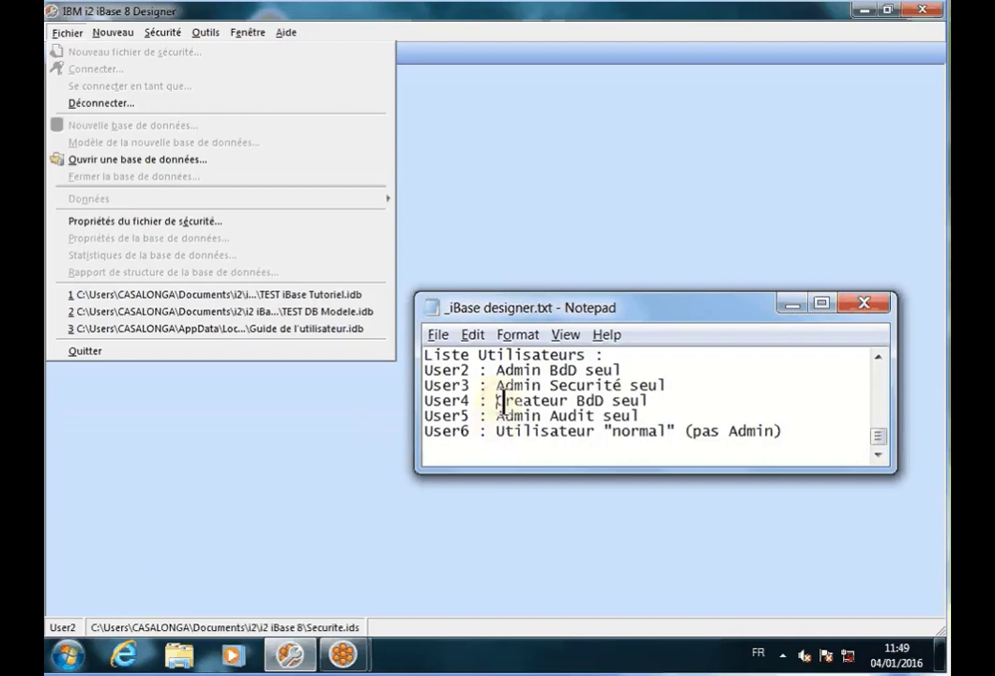
pyautogui.moveTo(497, 400); pyautogui.dragTo(655, 404)
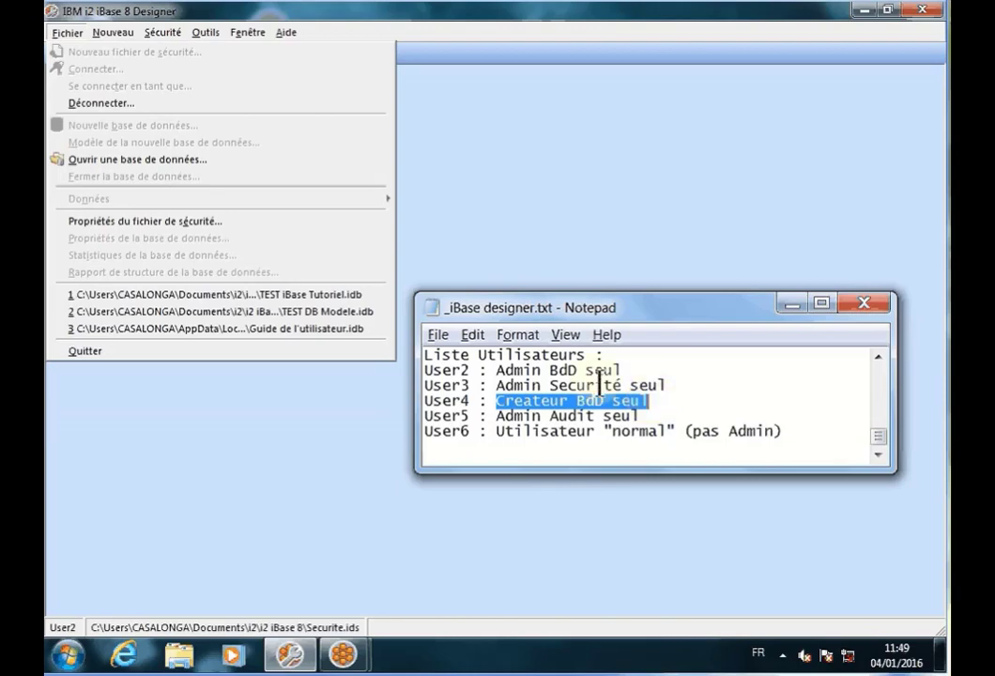
pyautogui.moveTo(496, 371); pyautogui.dragTo(618, 370)
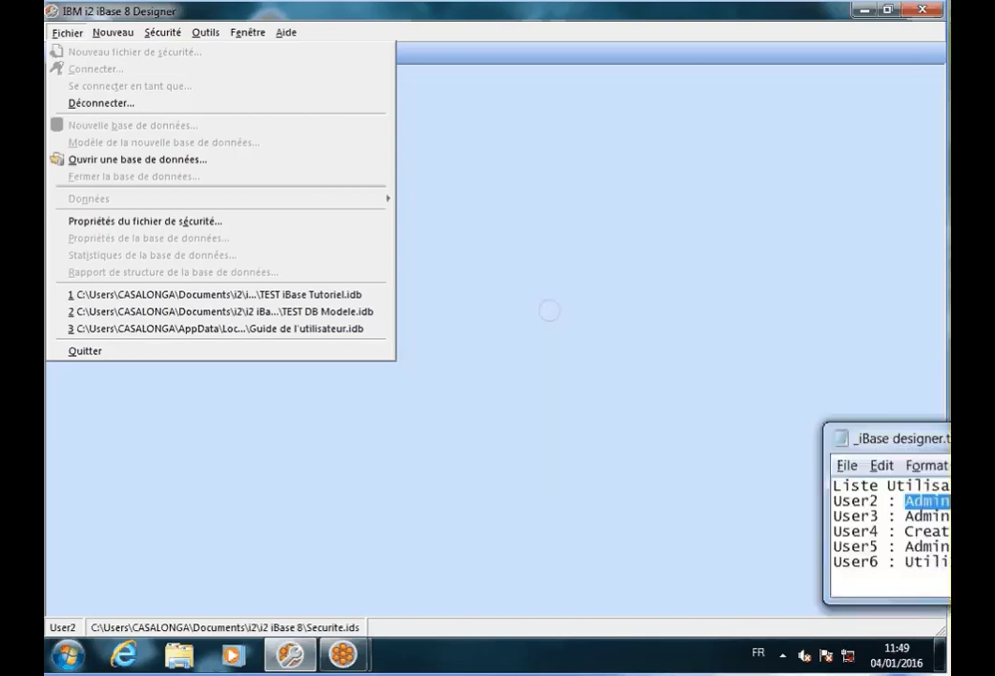
pyautogui.click(106, 106)
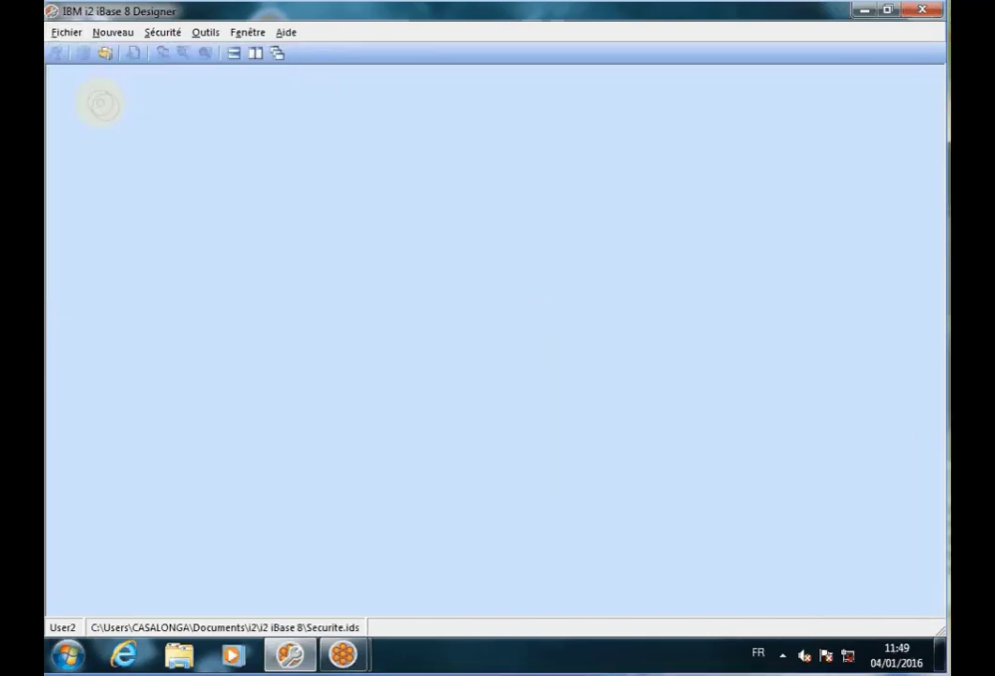
# Step: Try to connect to the security file Securite.ids with the user name User3 and the account password
pyautogui.click(66, 32)
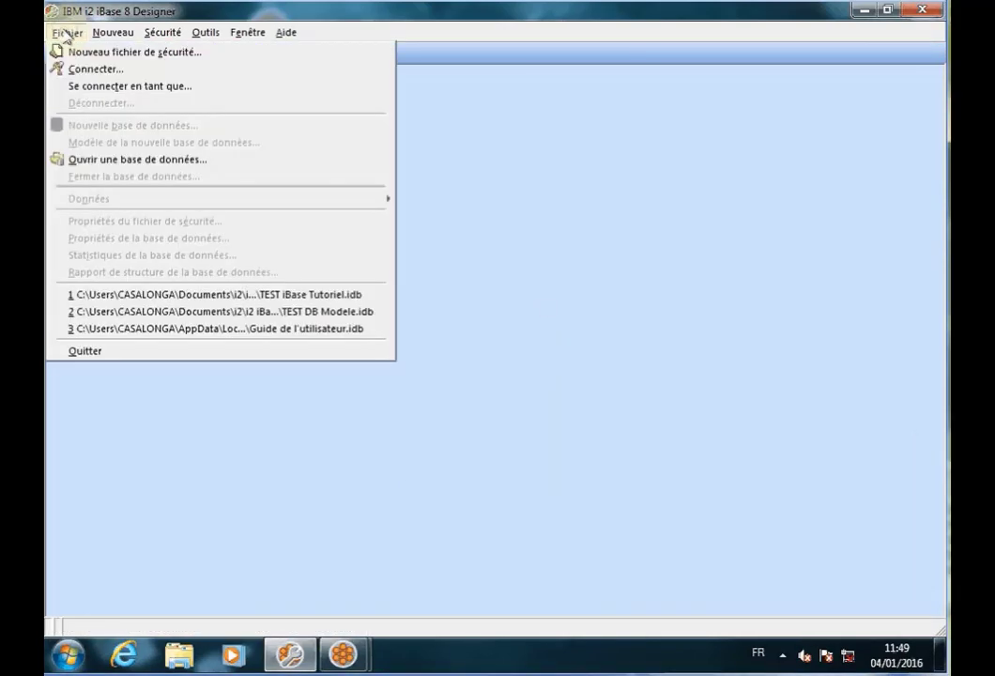
pyautogui.click(100, 69)
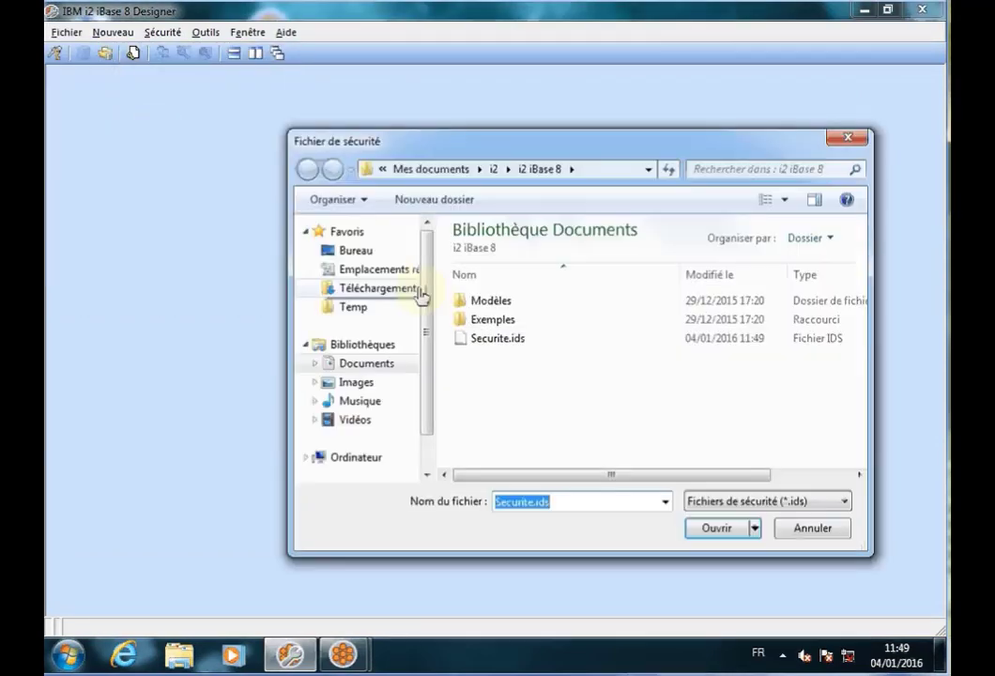
pyautogui.click(712, 532)
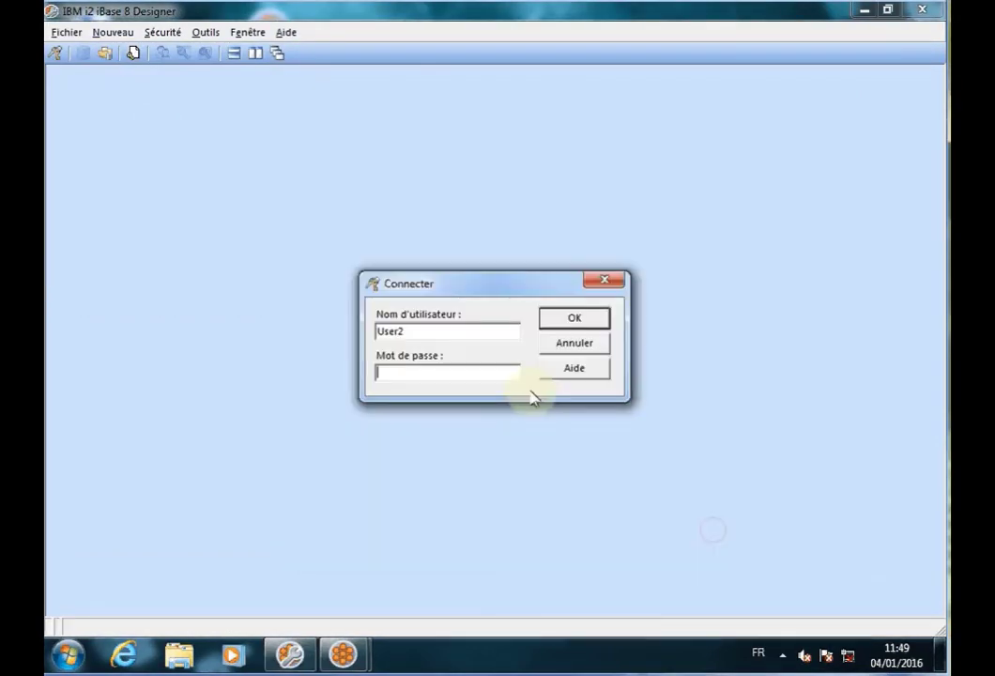
pyautogui.click(429, 331)
pyautogui.press('BackSpace')
pyautogui.write('3')
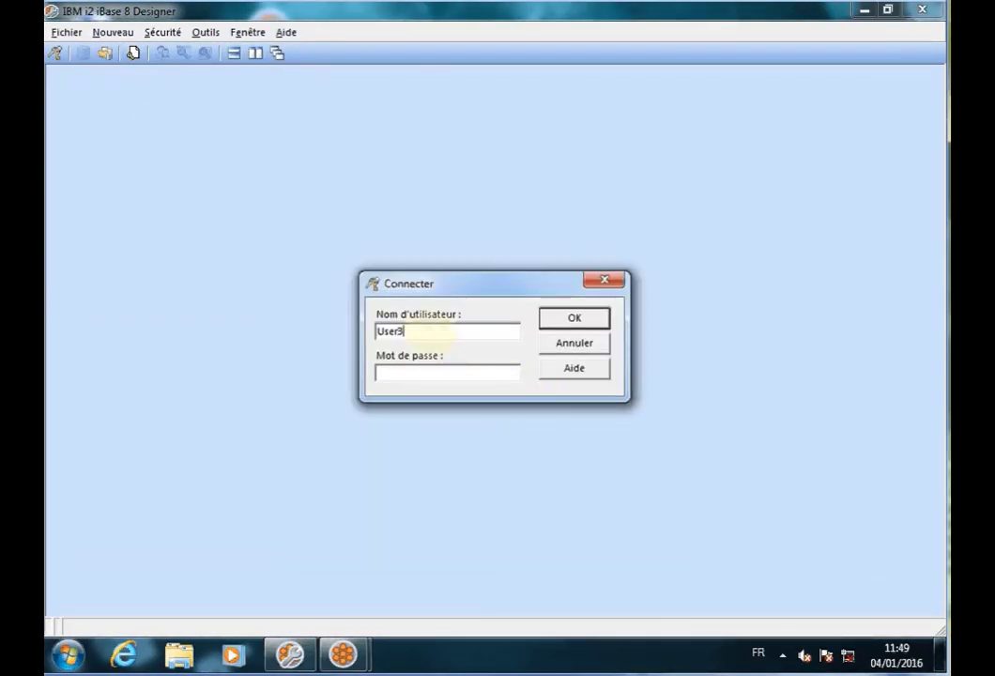
pyautogui.press('Tab')
pyautogui.write('****')
pyautogui.click(568, 319)
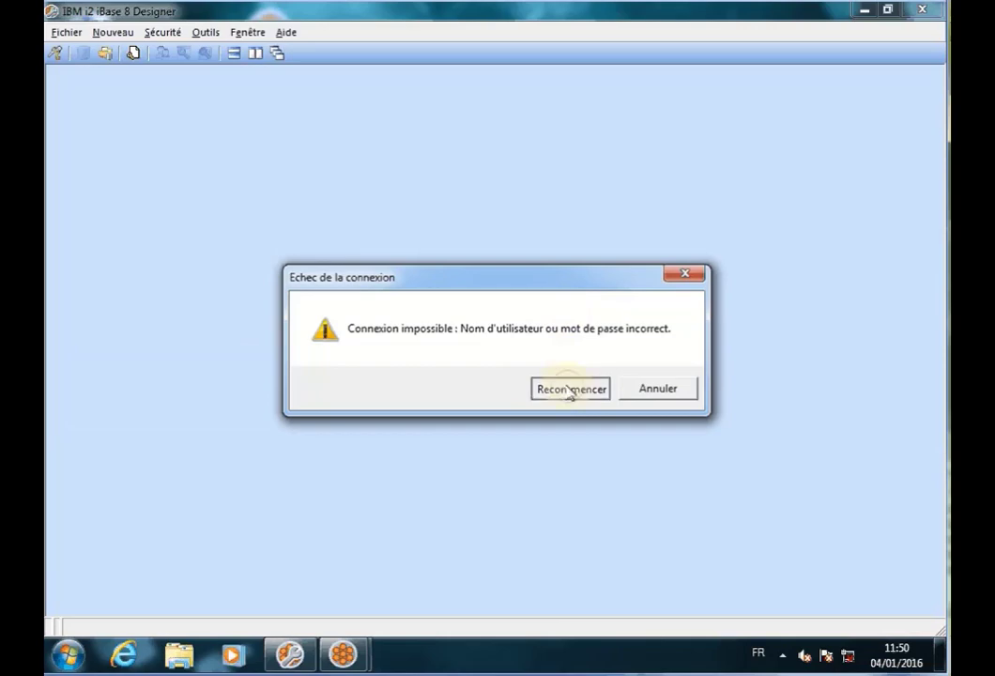
# Step: Retry the User3 connection by re-entering the account password, and open the TEST iBase Tutoriel.idb database
pyautogui.click(570, 391)
pyautogui.write('***')
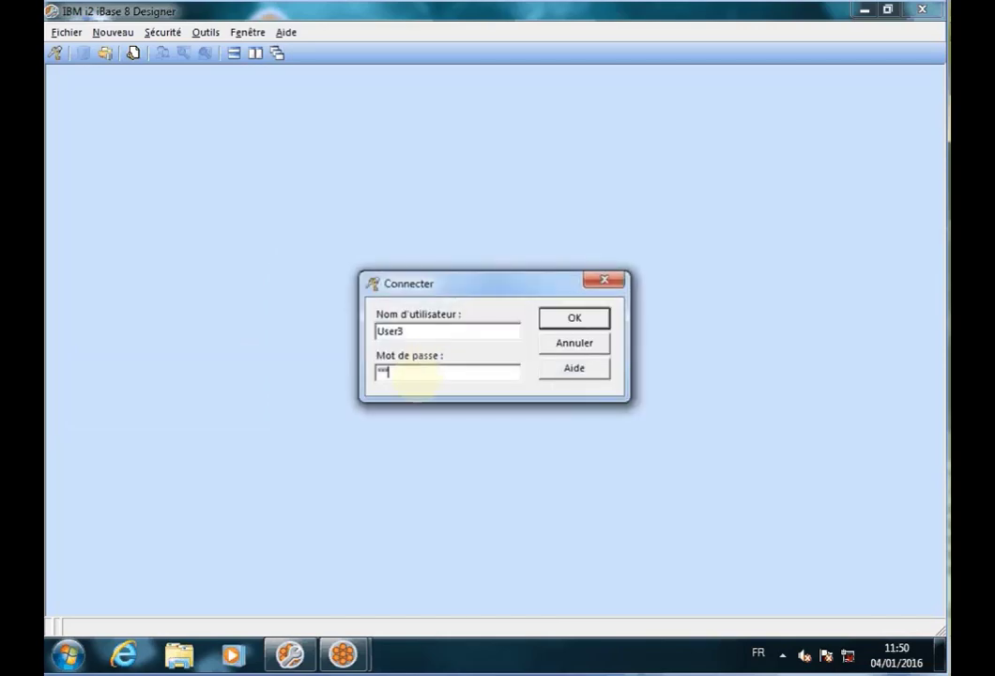
pyautogui.write('***')
pyautogui.press('Return')
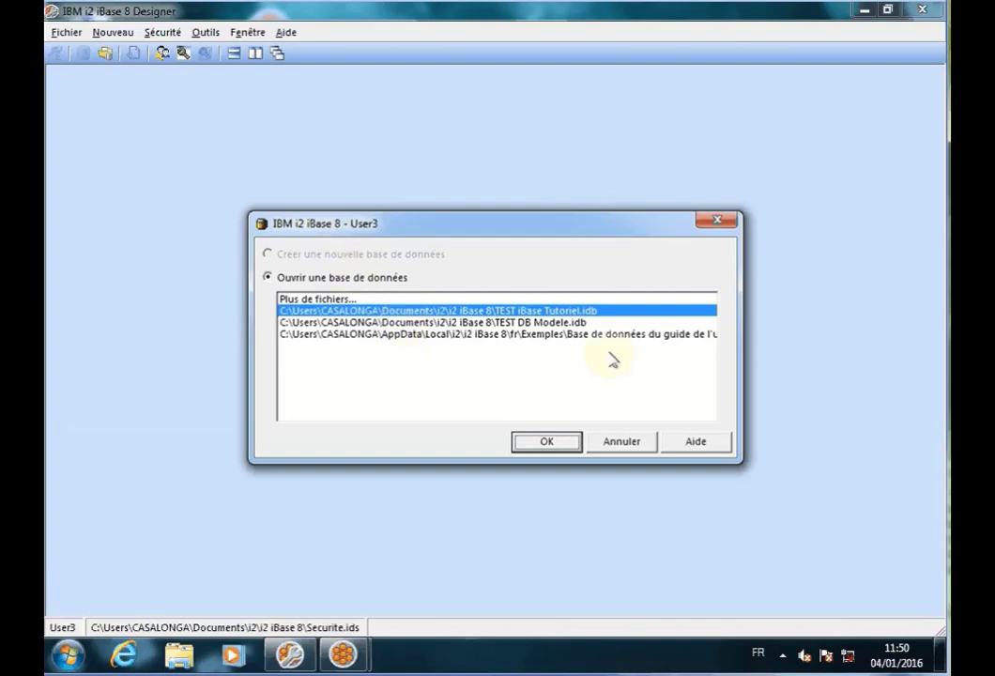
pyautogui.click(544, 441)
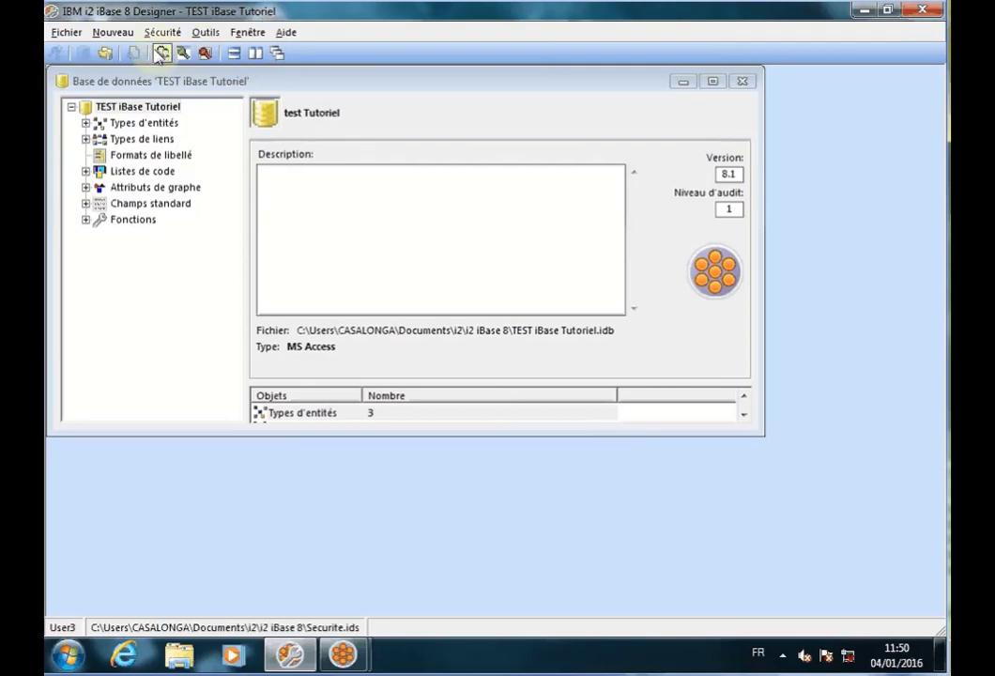
# Step: Examine which security and file commands are available to User3 while the database is open
pyautogui.click(162, 32)
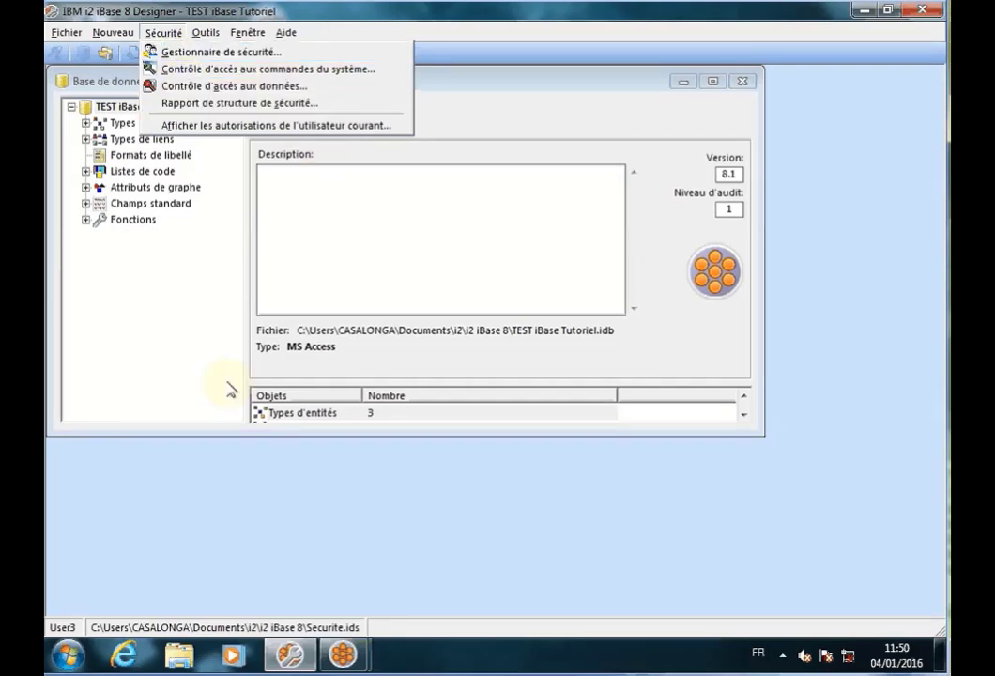
pyautogui.click(248, 465)
pyautogui.click(66, 31)
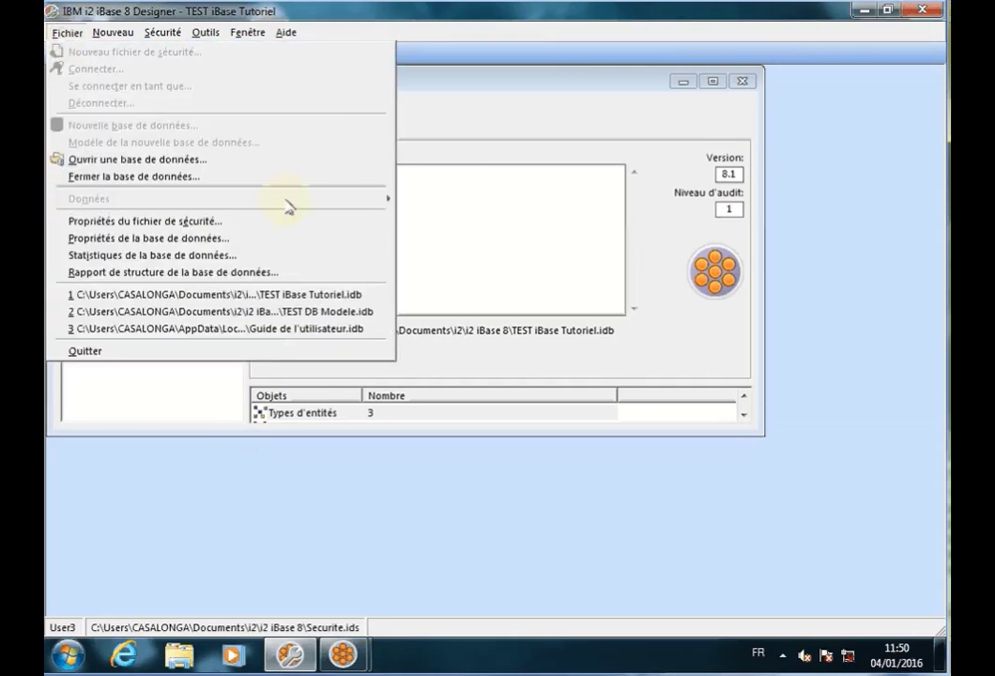
pyautogui.click(568, 478)
# Step: Close the TEST iBase Tutoriel database and examine the file commands available to User3 without an open database
pyautogui.click(742, 80)
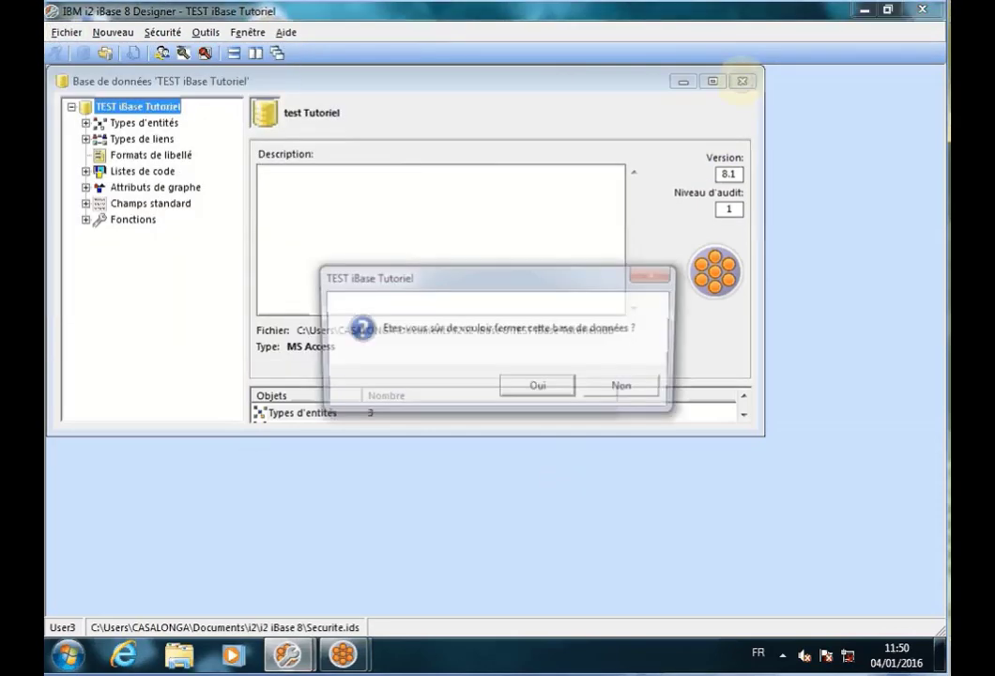
pyautogui.click(542, 388)
pyautogui.click(64, 34)
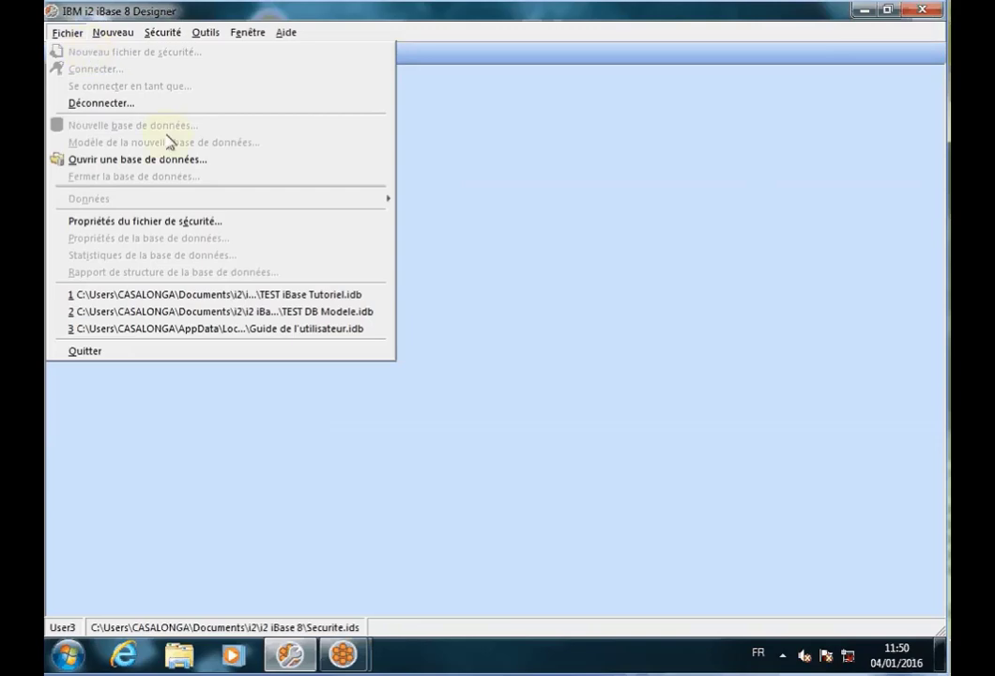
# Step: Reopen the TEST iBase Tutoriel database and examine the commands offered to User3 for Types d'entités
pyautogui.click(303, 293)
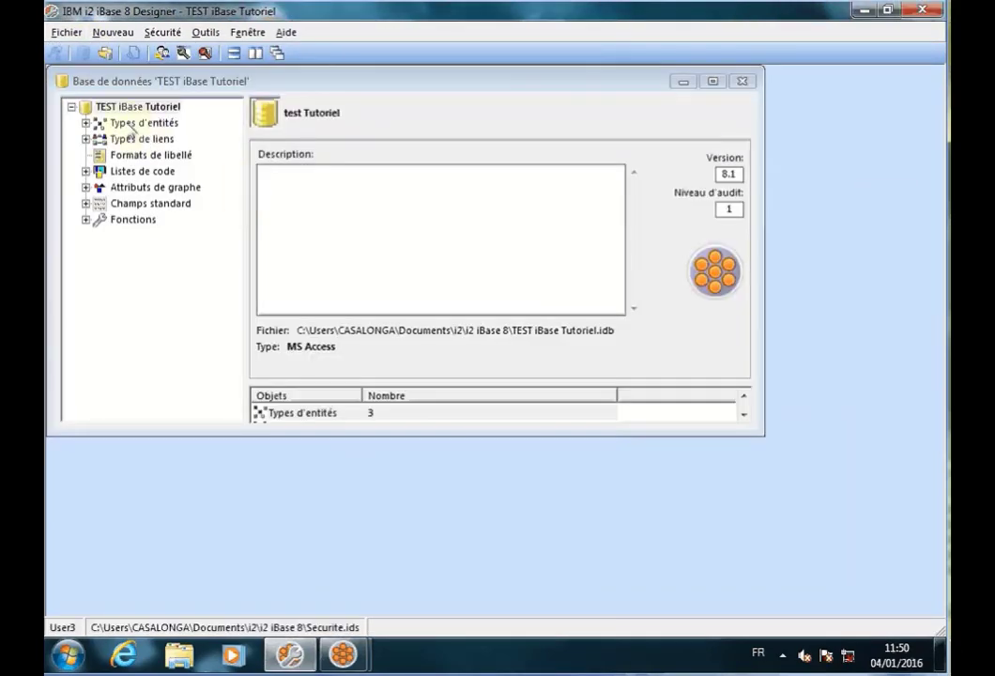
pyautogui.click(132, 123)
pyautogui.rightClick(131, 124)
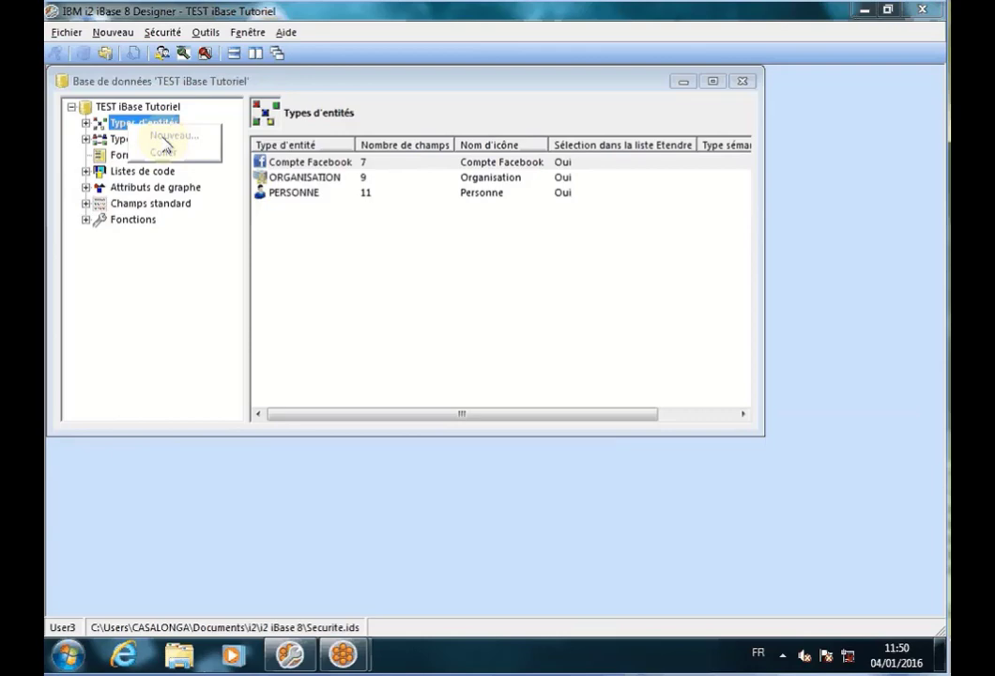
# Step: Expand Types d'entités and examine the Compte Facebook field commands, including access to the Date Création field
pyautogui.click(86, 123)
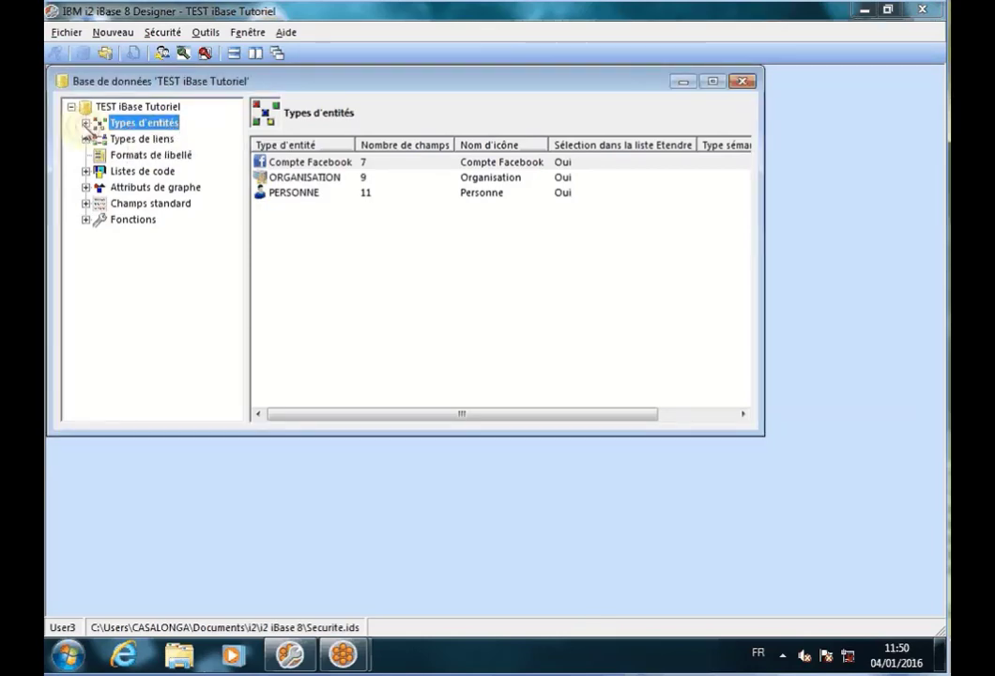
pyautogui.click(86, 123)
pyautogui.click(132, 139)
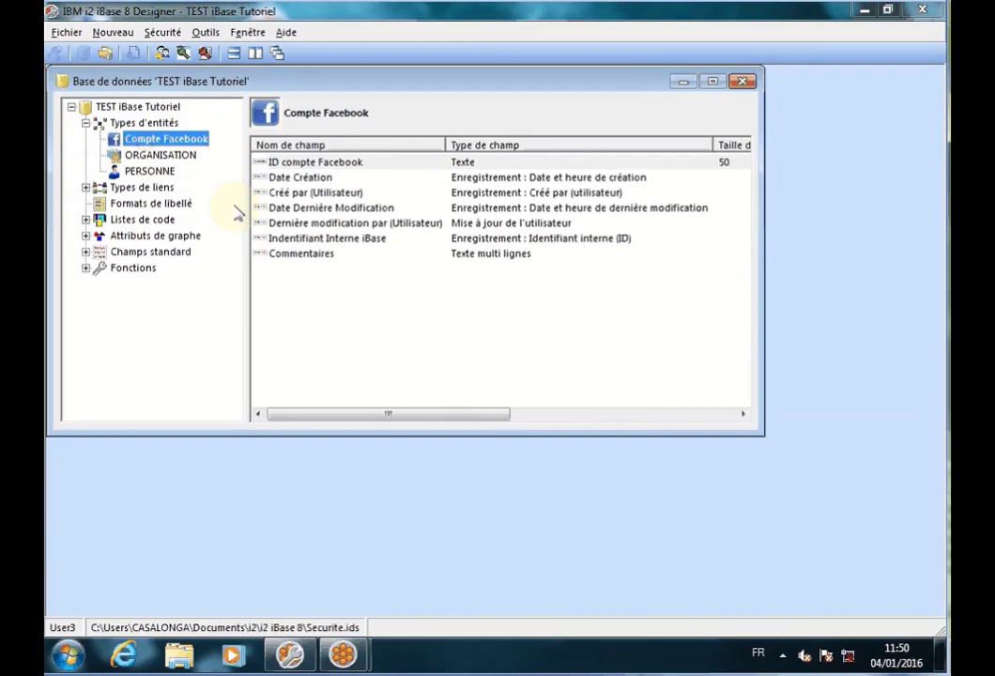
pyautogui.rightClick(331, 293)
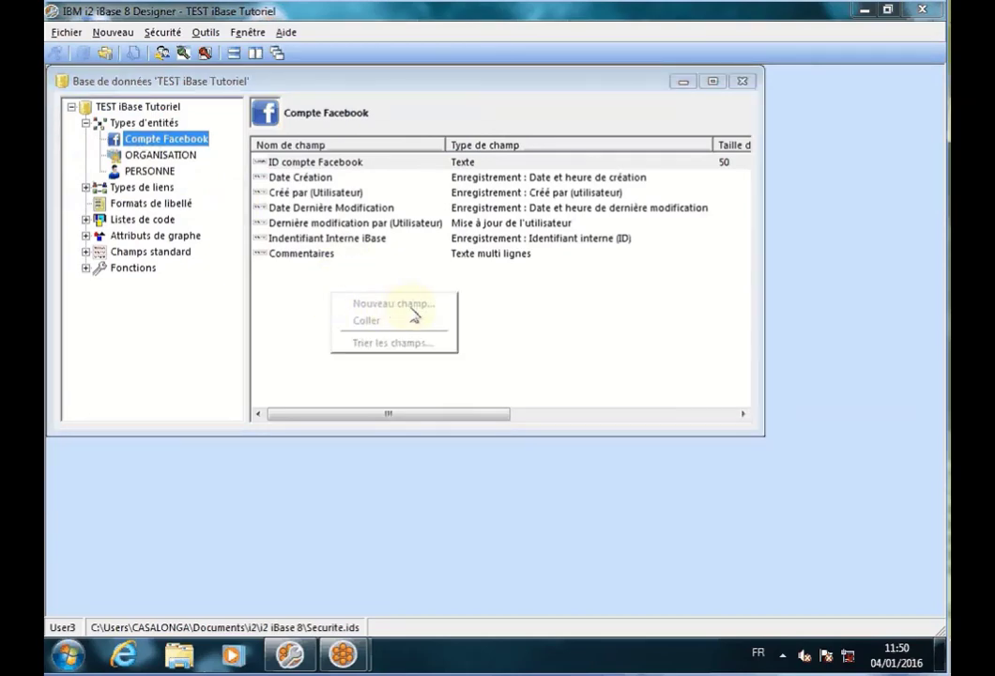
pyautogui.click(282, 177)
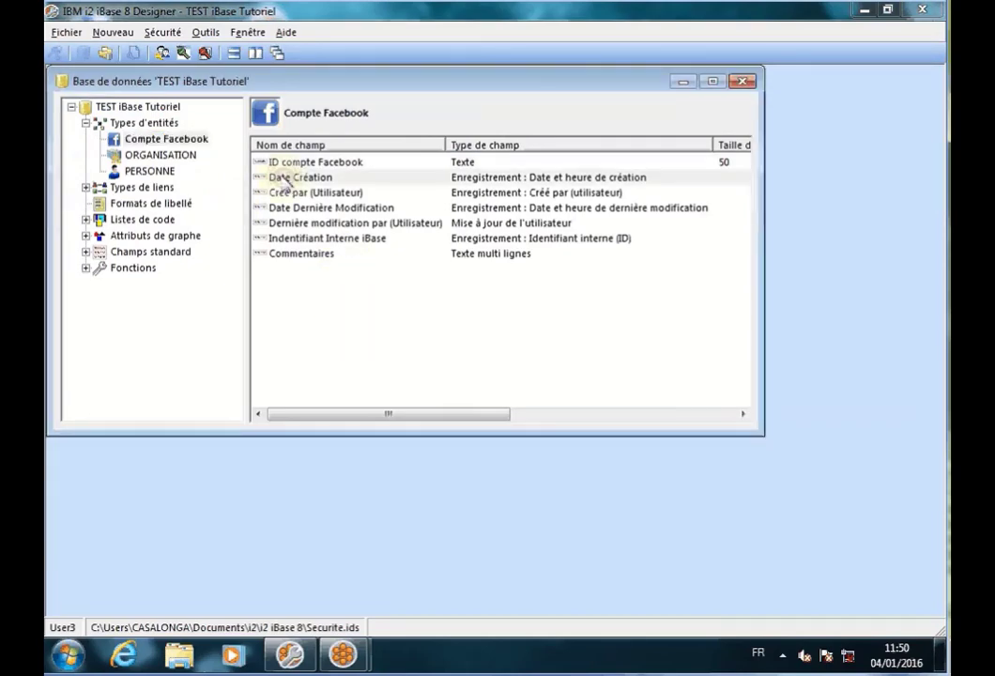
pyautogui.click(282, 178)
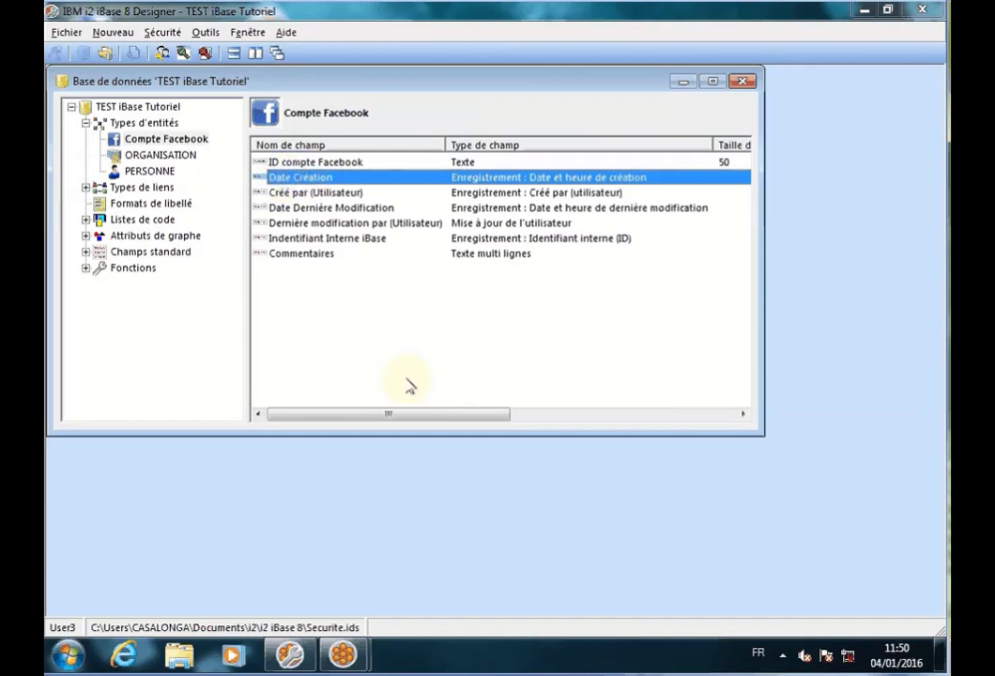
pyautogui.moveTo(382, 413); pyautogui.dragTo(334, 414)
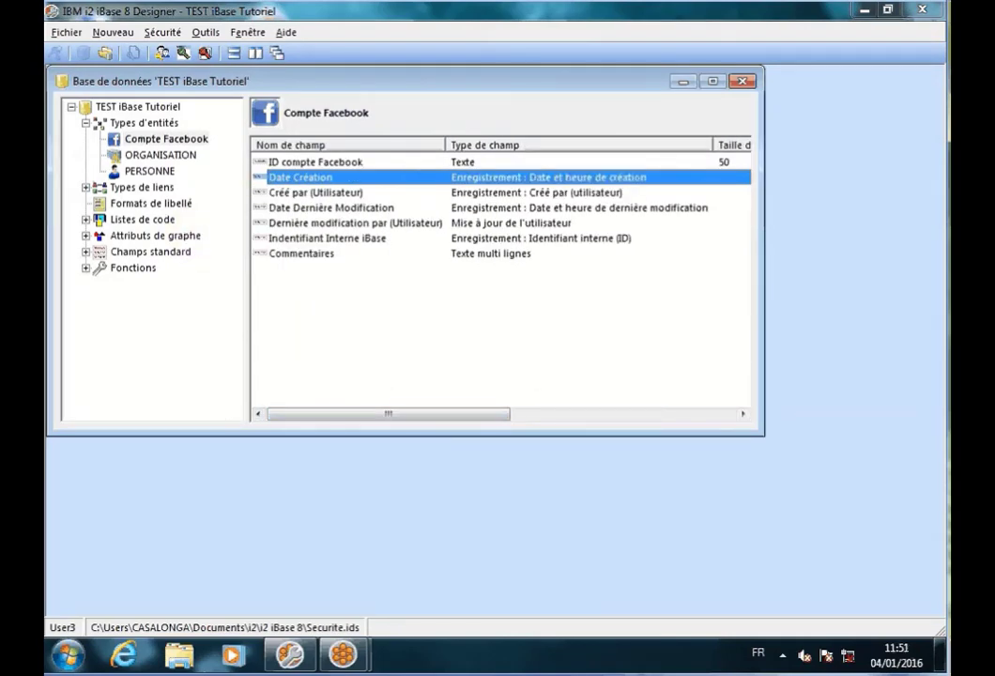
# Step: Switch to the Notepad file _iBase designer.txt, review the roles in Liste Utilisateurs, and move its window out of the way
pyautogui.hotkey('alt', 'Tab')
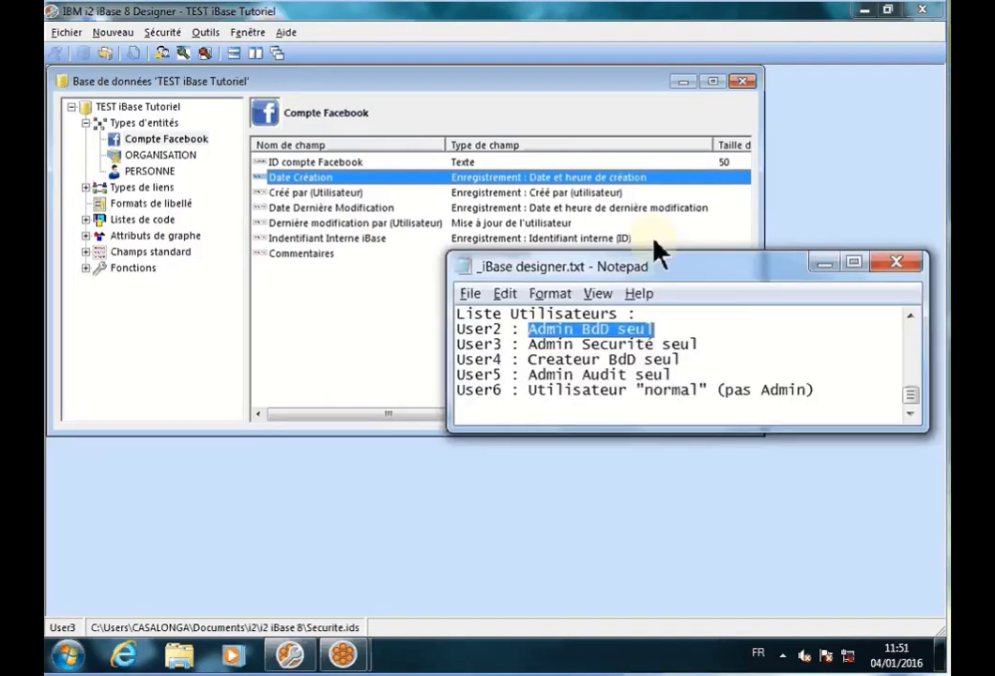
pyautogui.moveTo(655, 261); pyautogui.dragTo(492, 187)
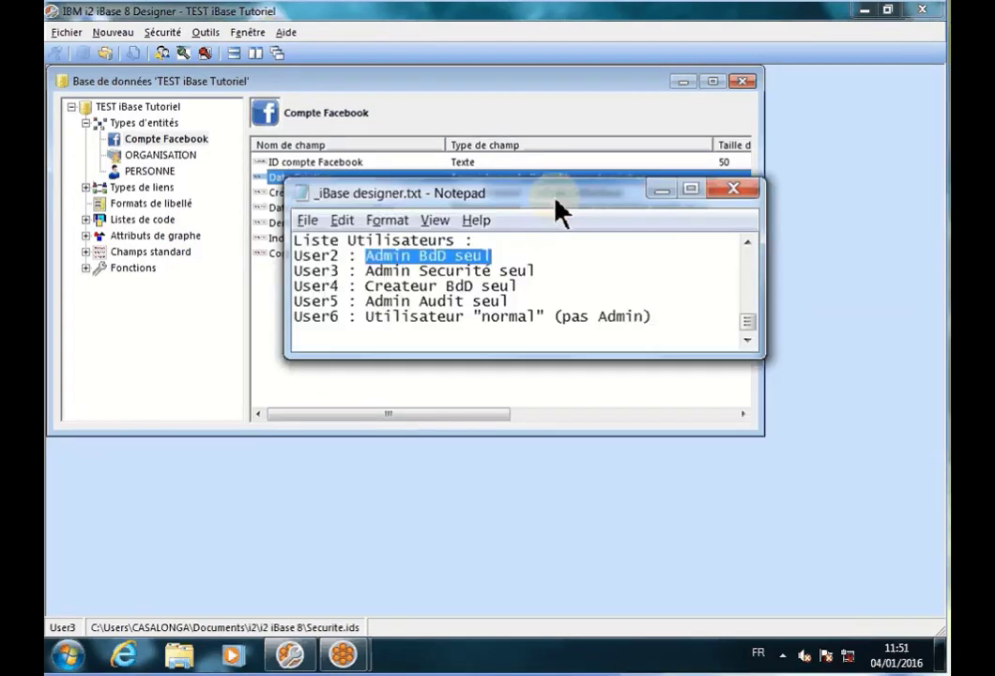
pyautogui.click(556, 279)
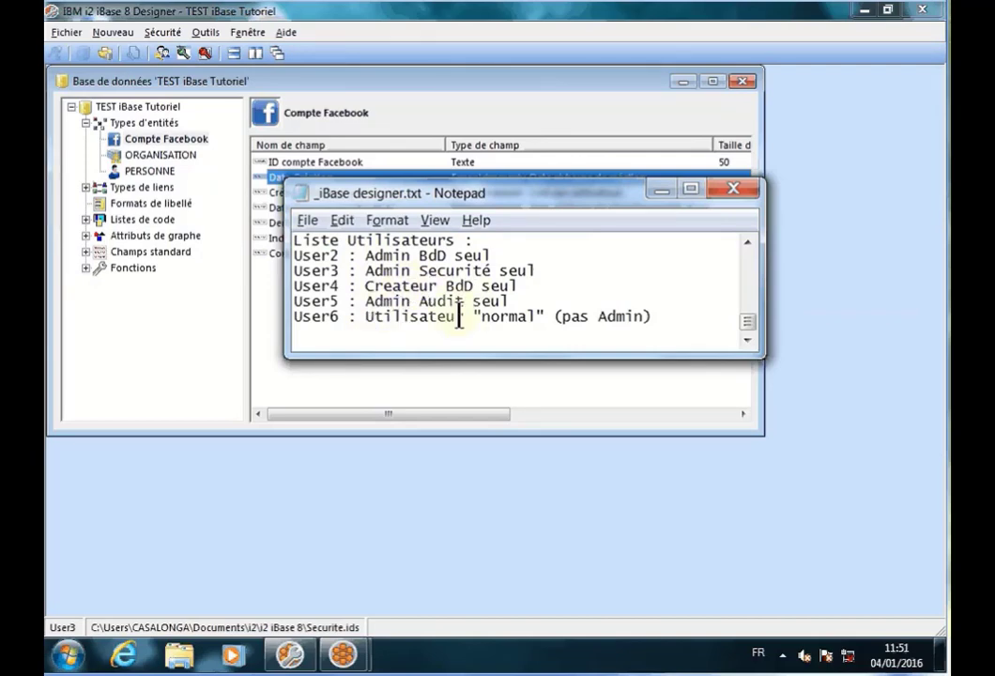
pyautogui.moveTo(462, 197); pyautogui.dragTo(947, 563)
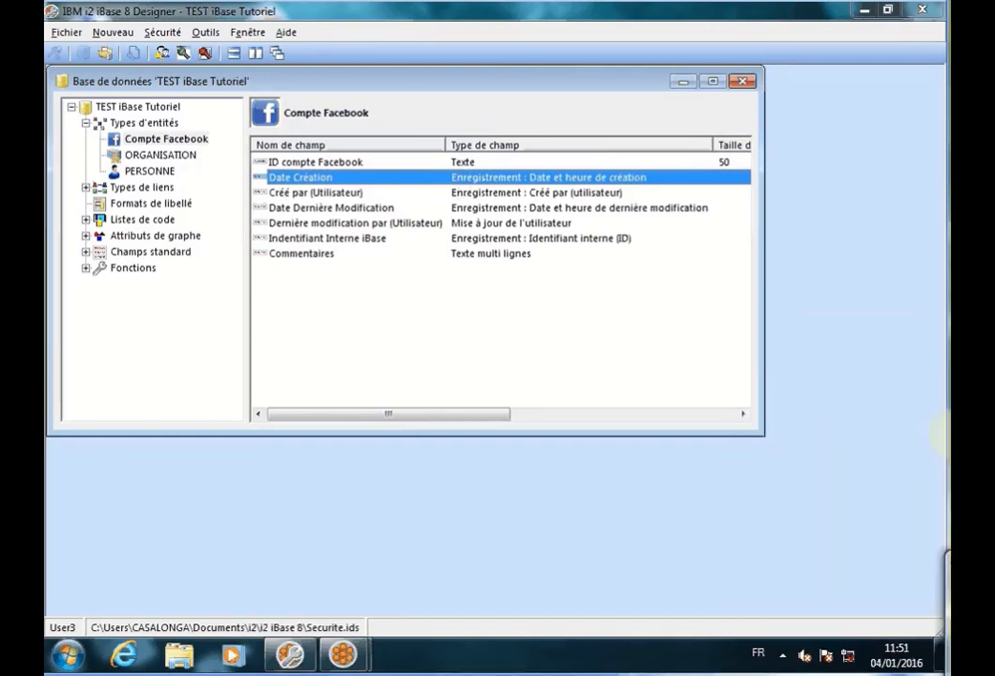
# Step: Close the TEST iBase Tutoriel database and disconnect User3 from the security file
pyautogui.click(740, 82)
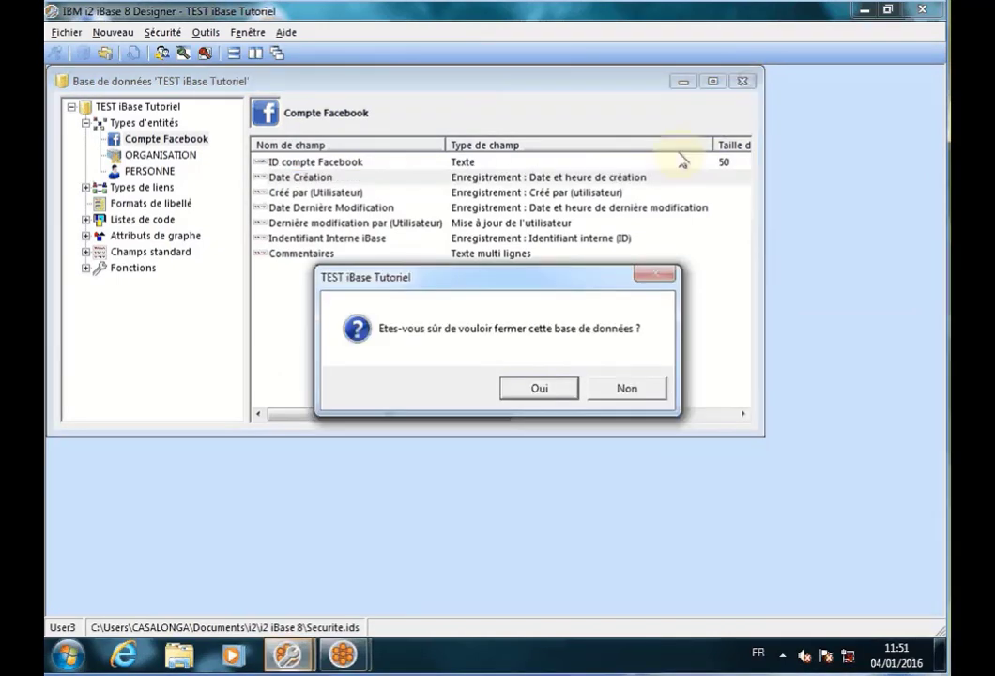
pyautogui.click(550, 386)
pyautogui.click(68, 33)
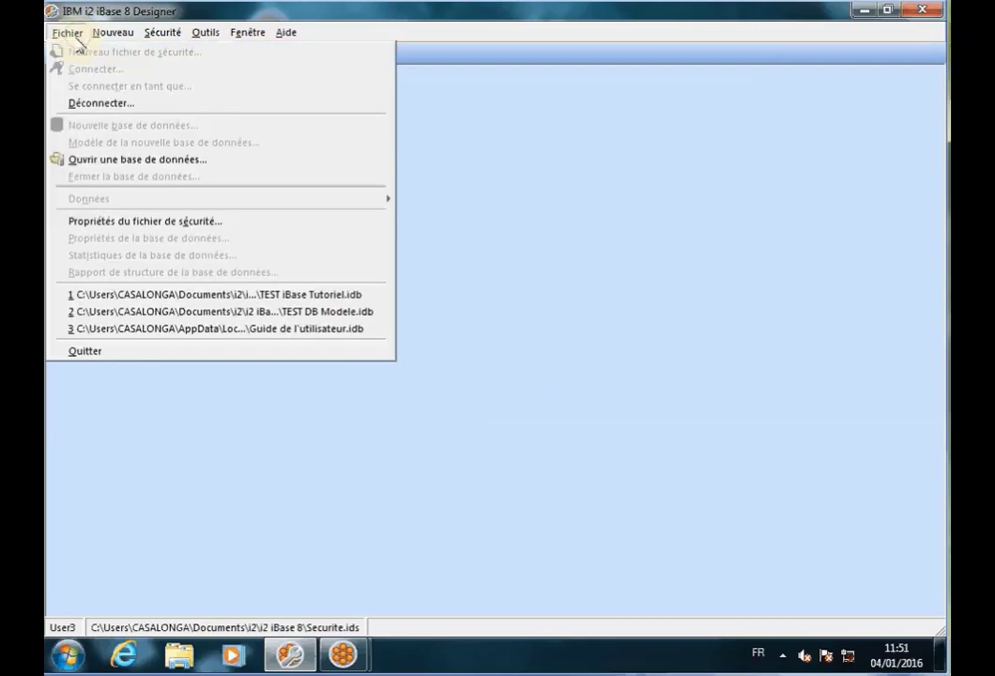
pyautogui.click(87, 104)
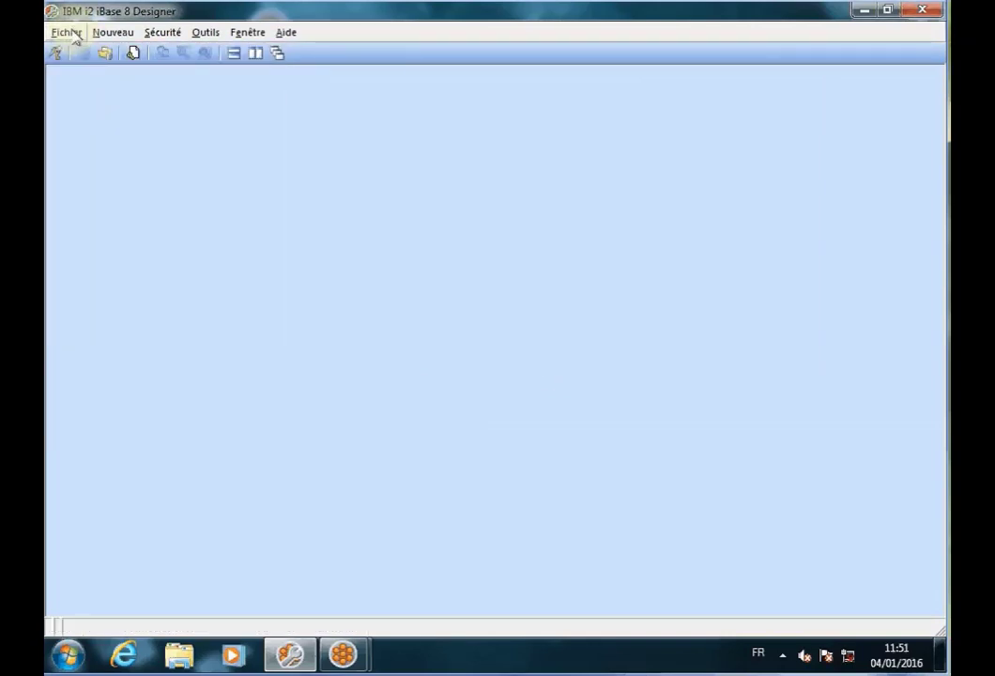
# Step: Open the recent TEST iBase Tutoriel.idb database, connecting as ADMIN with the account password
pyautogui.click(74, 36)
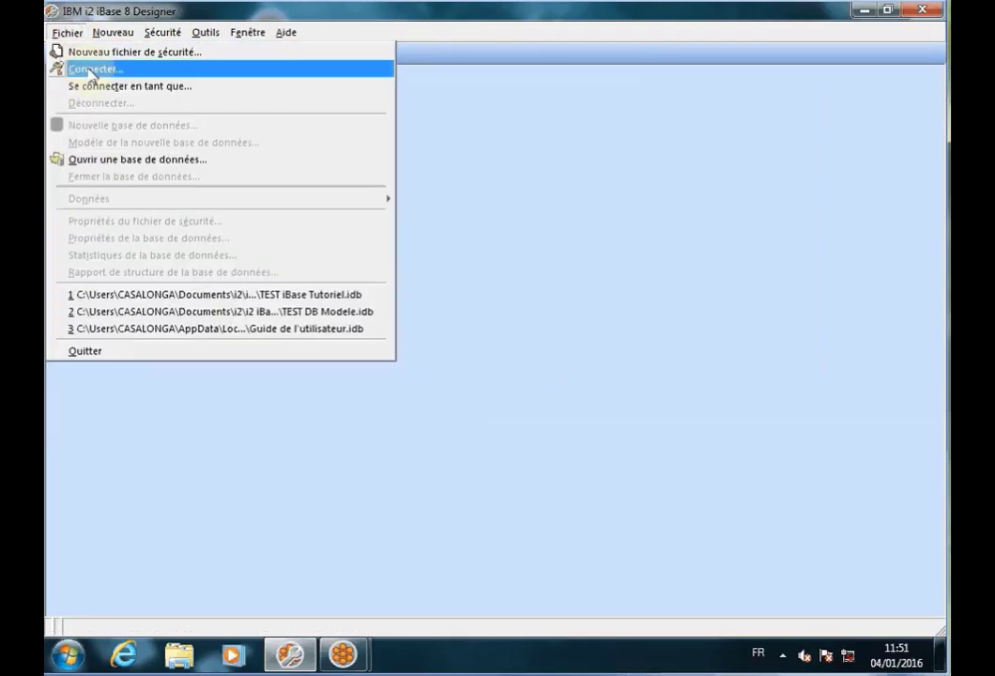
pyautogui.click(296, 294)
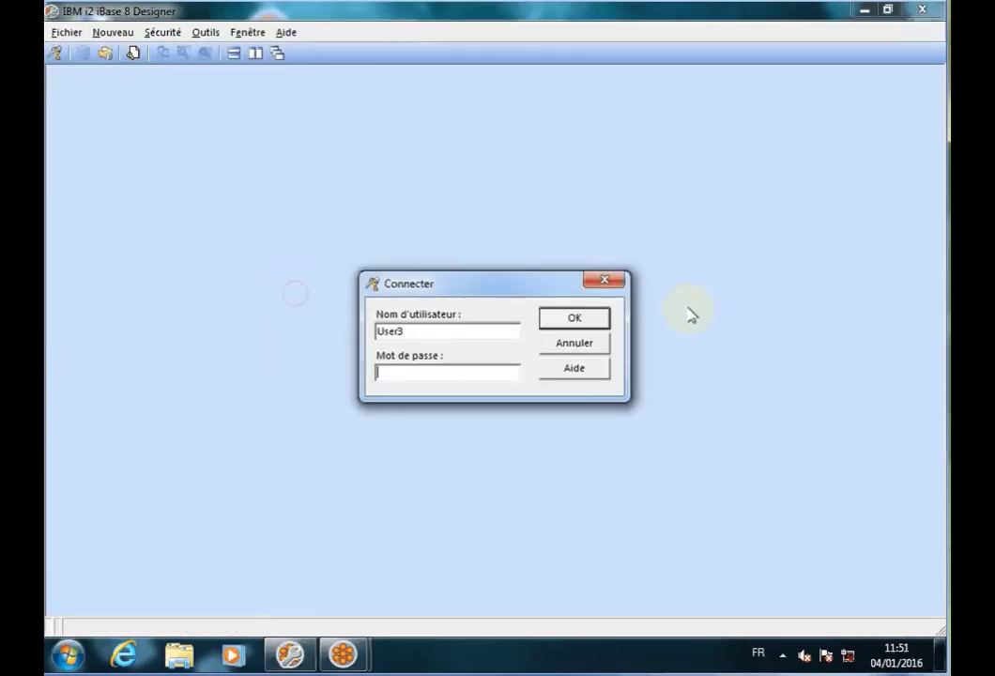
pyautogui.doubleClick(429, 331)
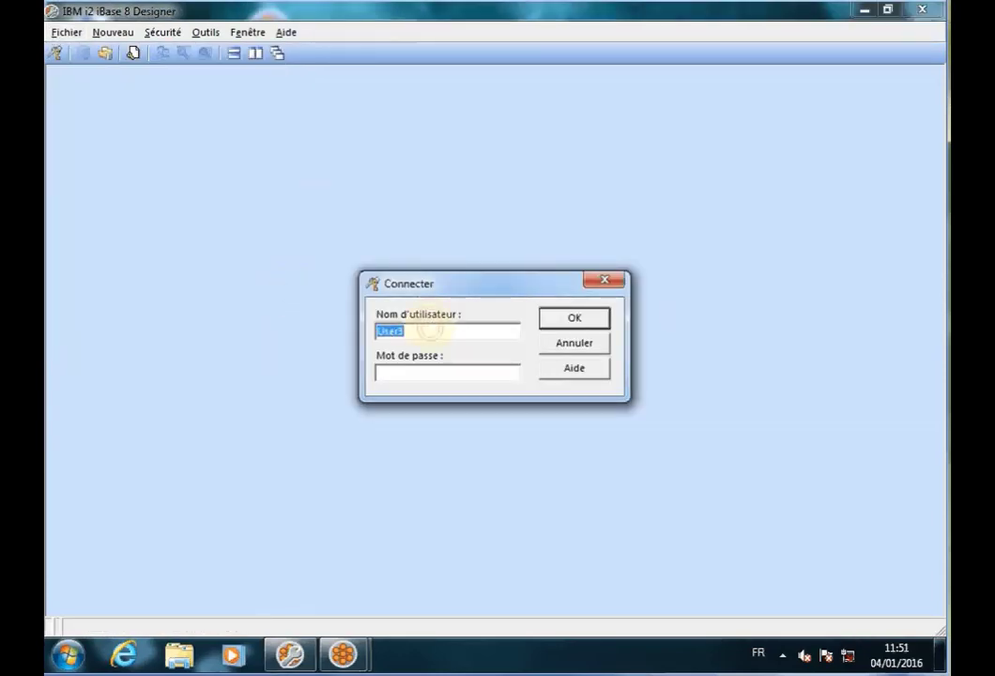
pyautogui.write('ADMIN')
pyautogui.press('Tab')
pyautogui.write('*')
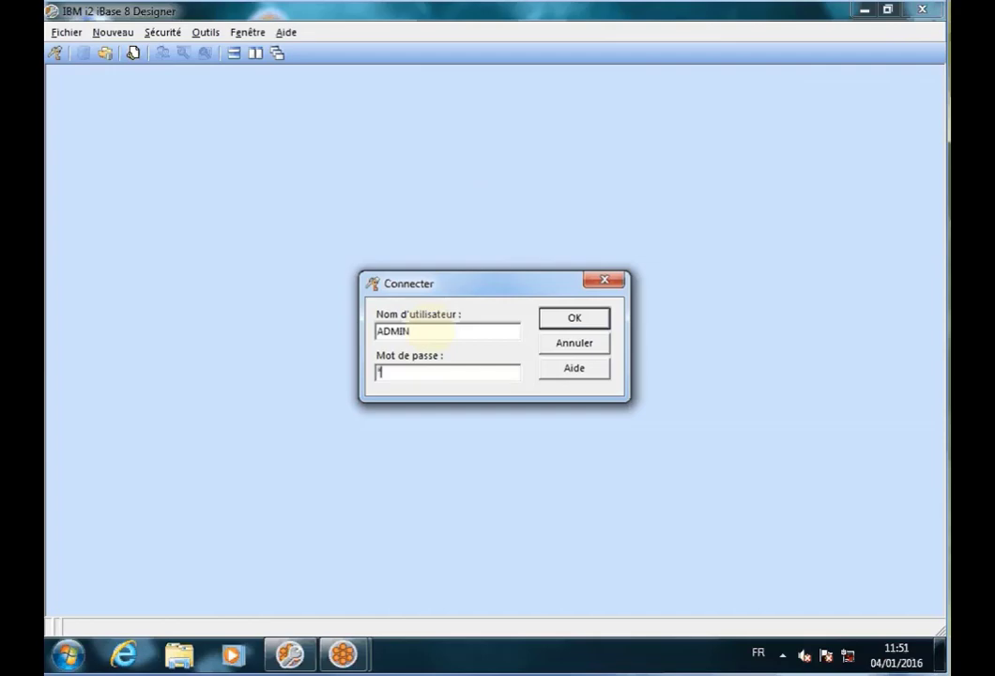
pyautogui.write('****')
pyautogui.press('Return')
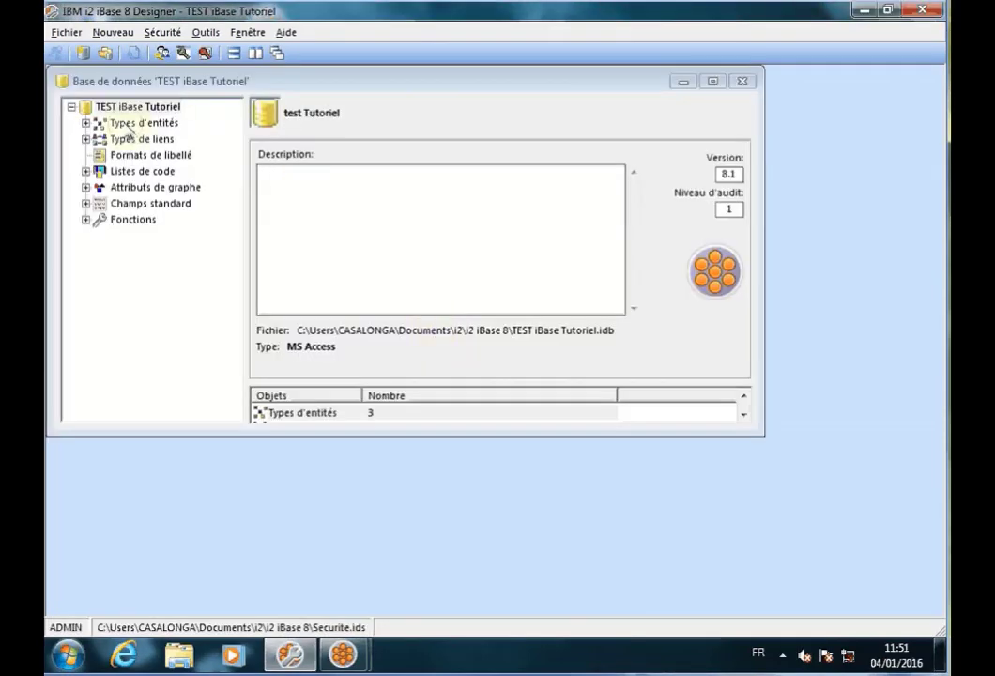
# Step: Examine which entity type, file and security commands are available to ADMIN with the database open
pyautogui.rightClick(136, 124)
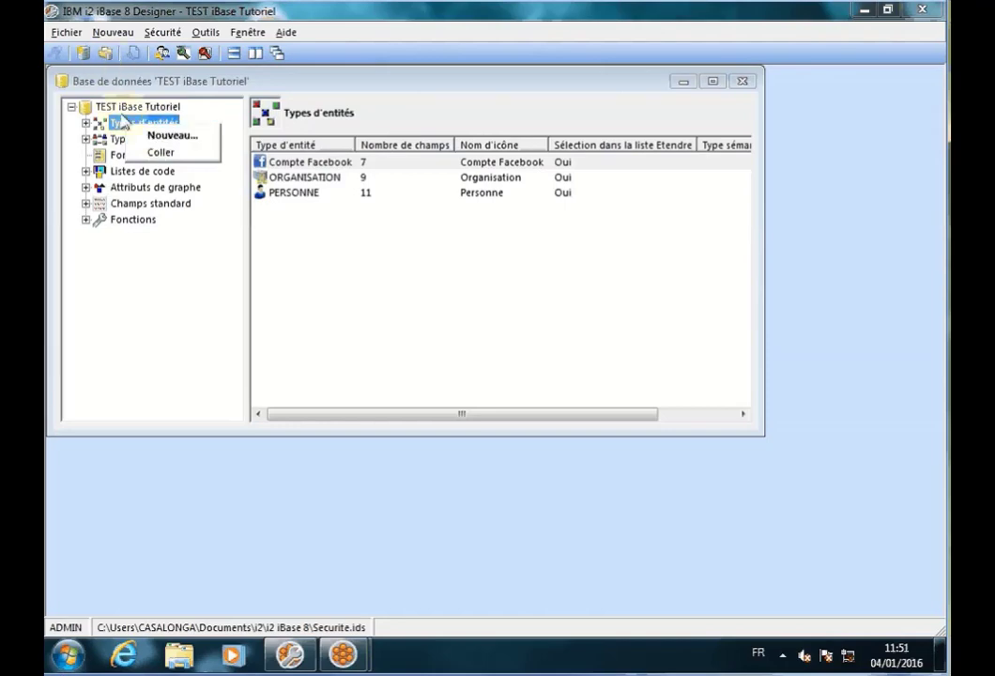
pyautogui.click(67, 33)
pyautogui.click(67, 33)
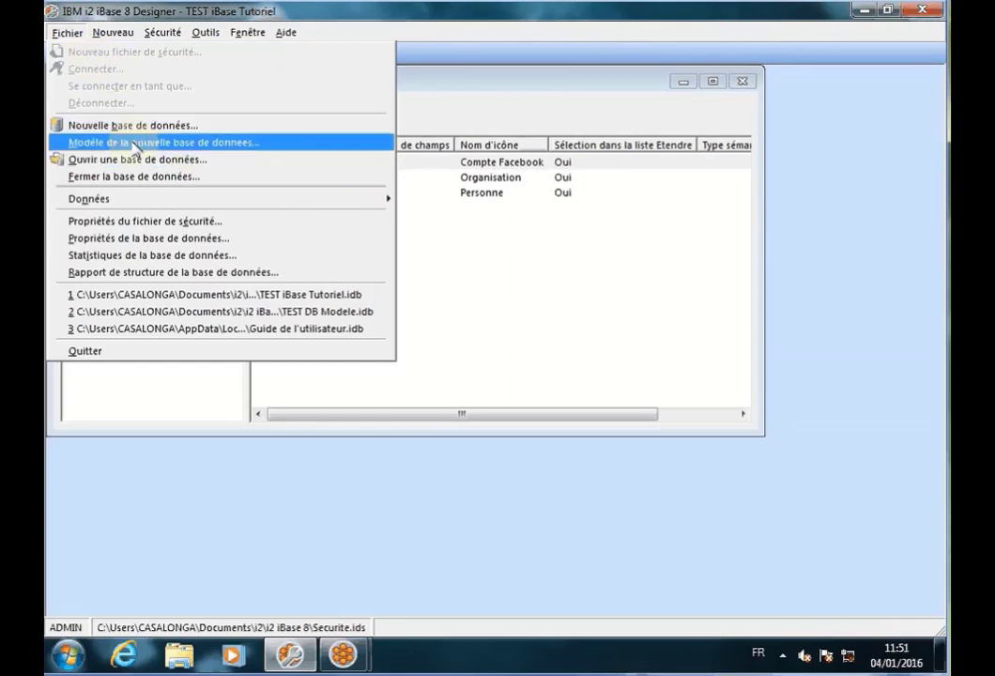
pyautogui.moveTo(163, 34)
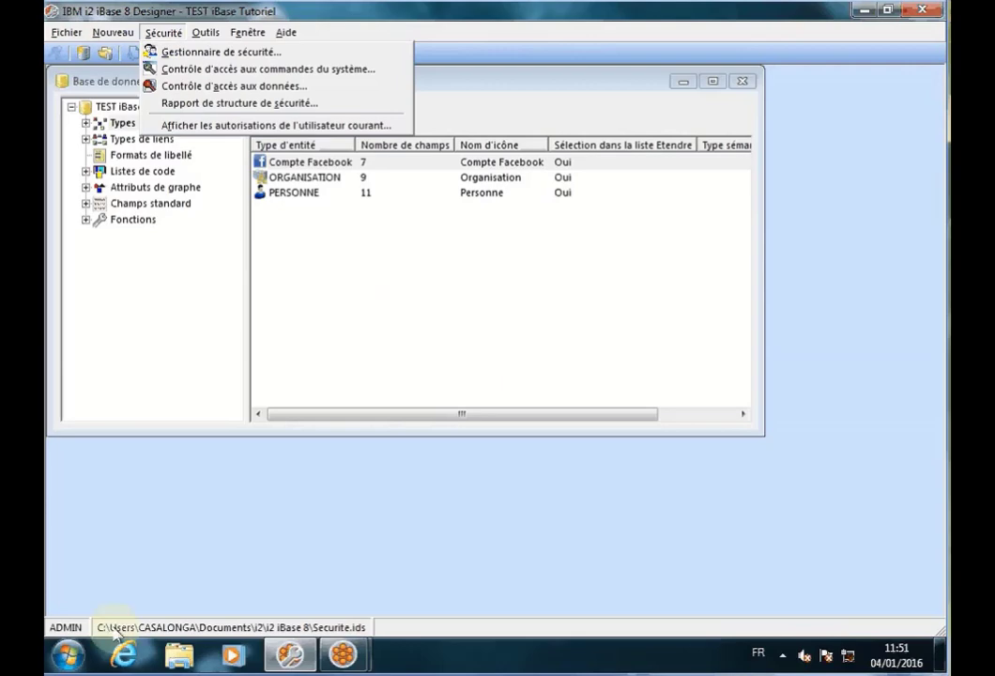
# Step: Open the security manager's groups and check which users belong to the database administration group Rôle Système "Admin Audit" seul
pyautogui.click(198, 53)
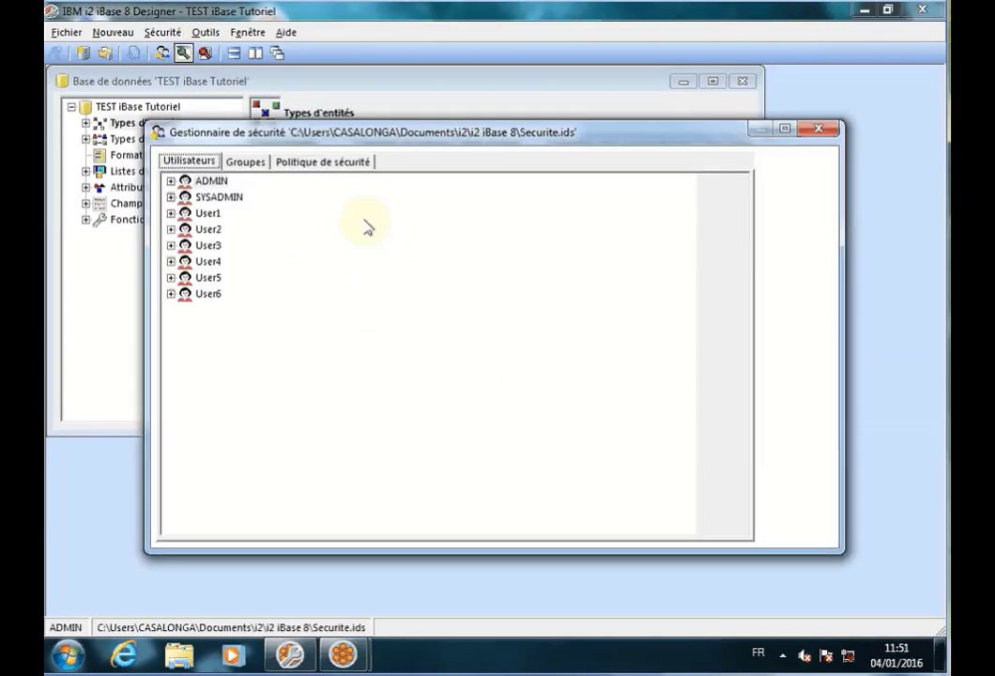
pyautogui.click(249, 164)
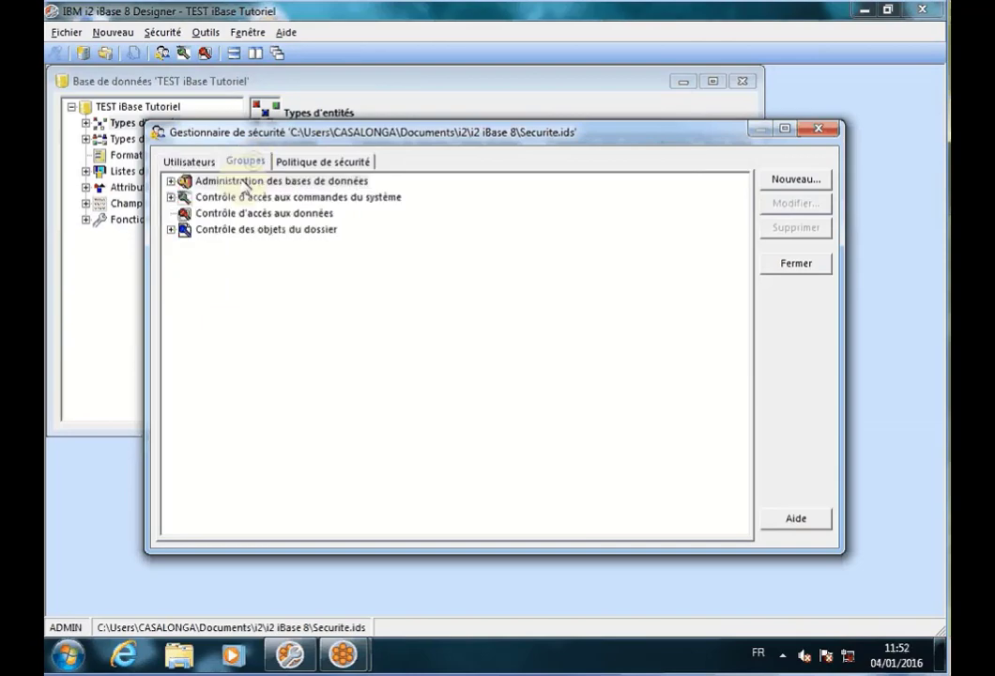
pyautogui.doubleClick(243, 184)
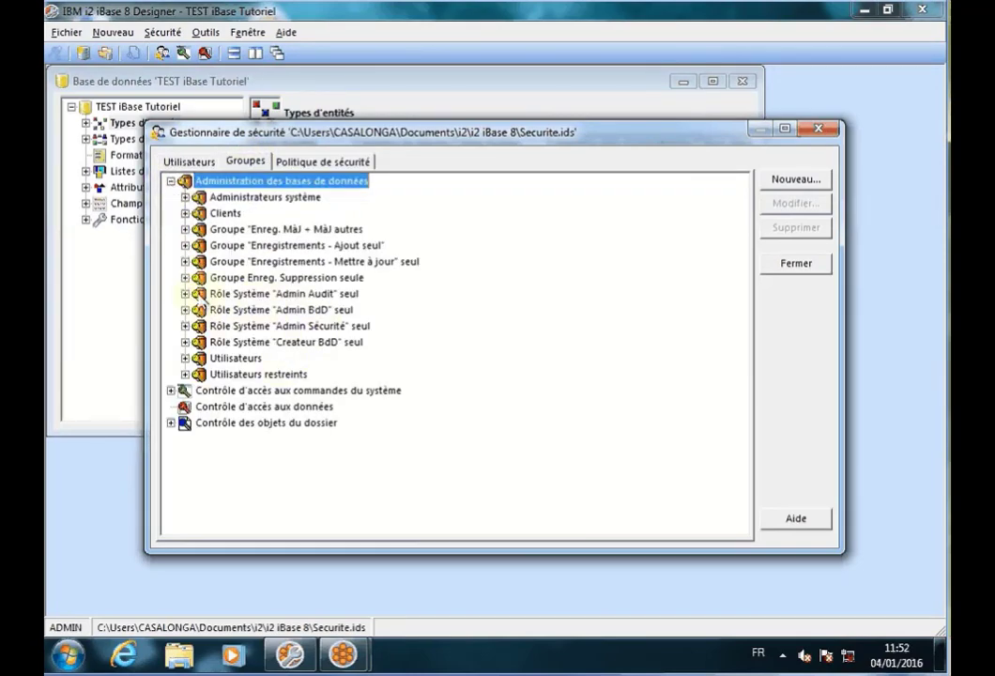
pyautogui.doubleClick(199, 294)
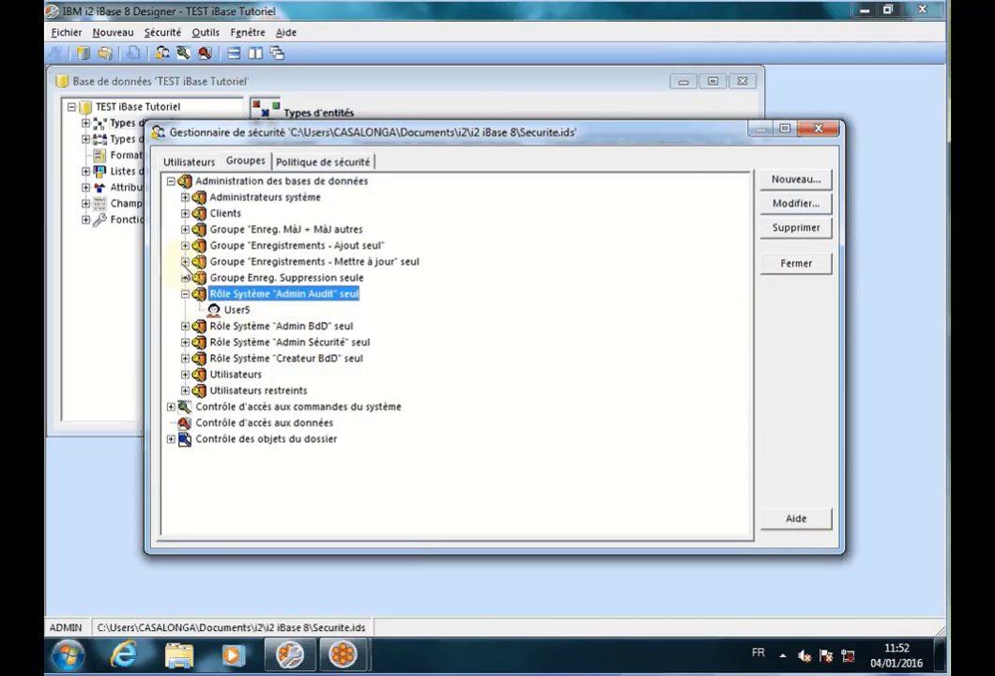
pyautogui.click(185, 294)
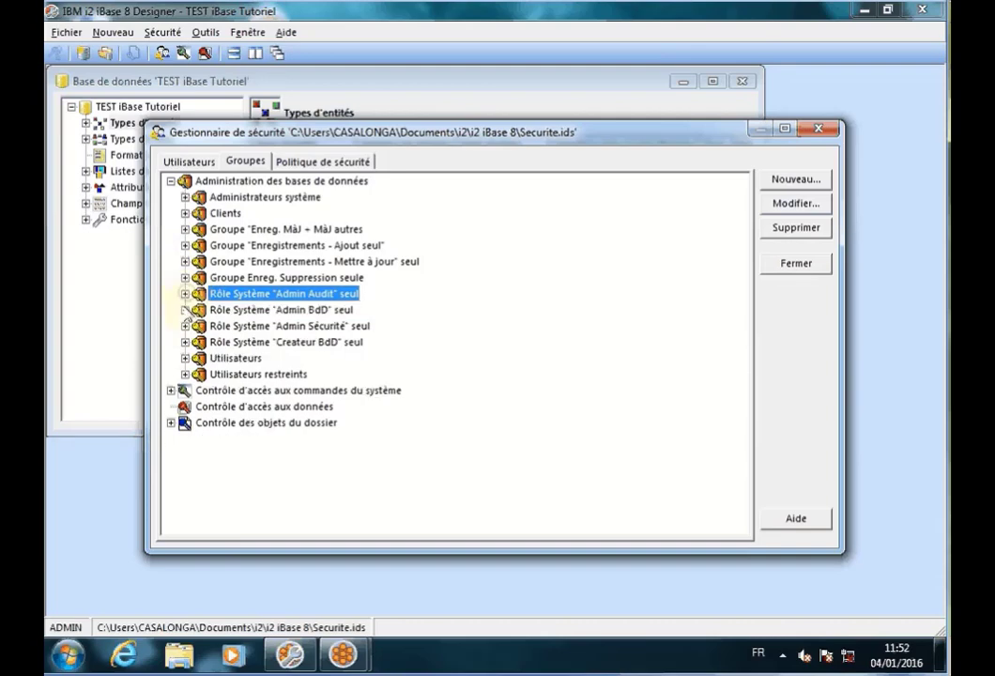
# Step: Review the members and permissions of the group Rôle Système "Admin BdD" seul, leaving its settings unmodified
pyautogui.doubleClick(199, 310)
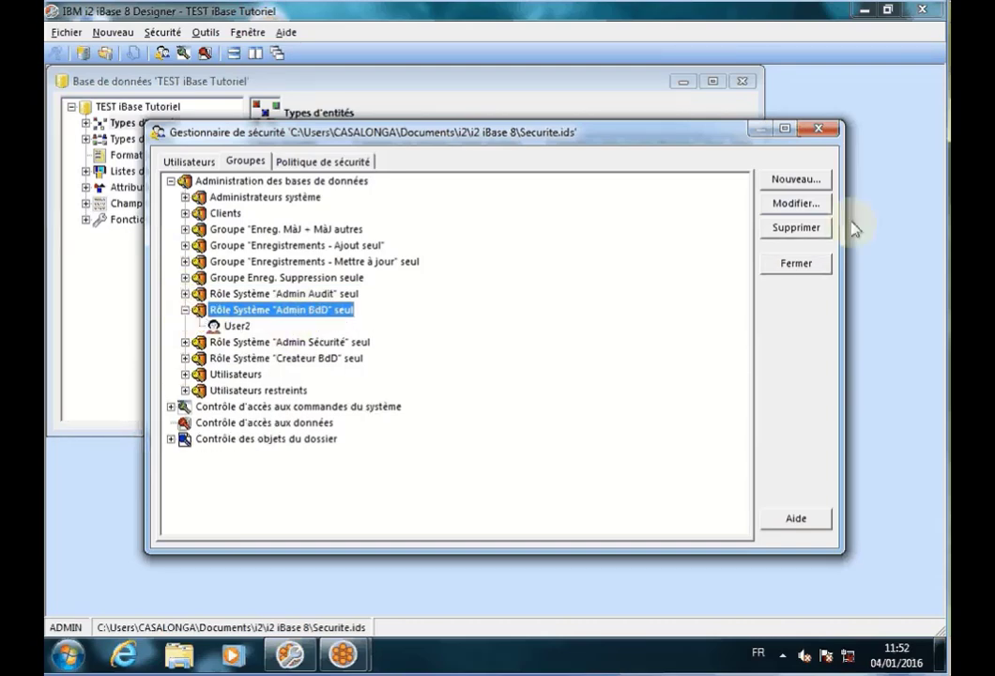
pyautogui.click(796, 204)
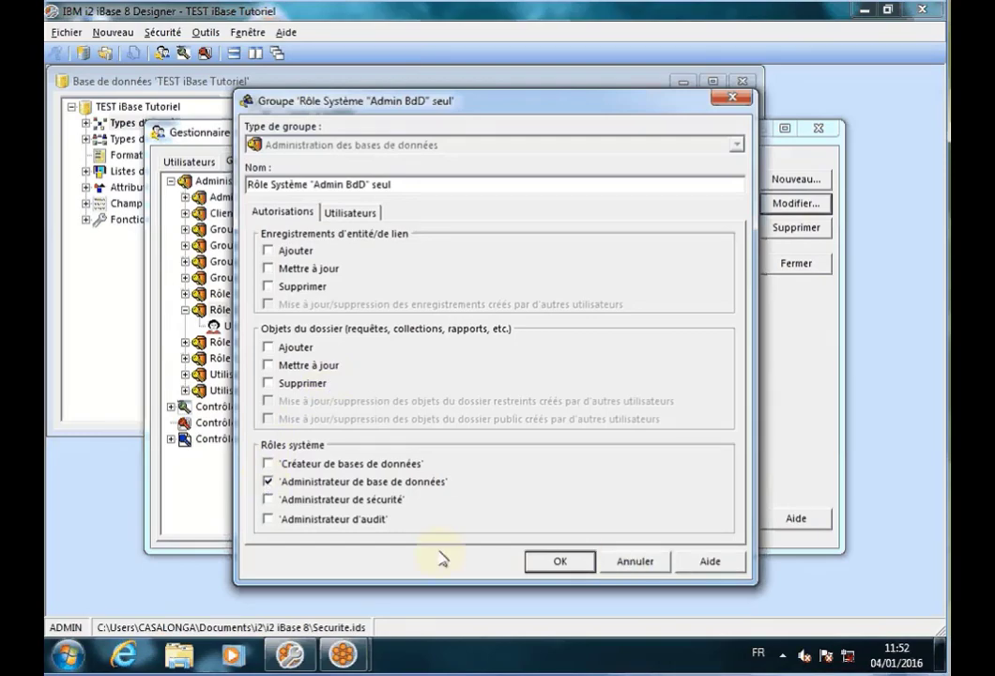
pyautogui.click(635, 561)
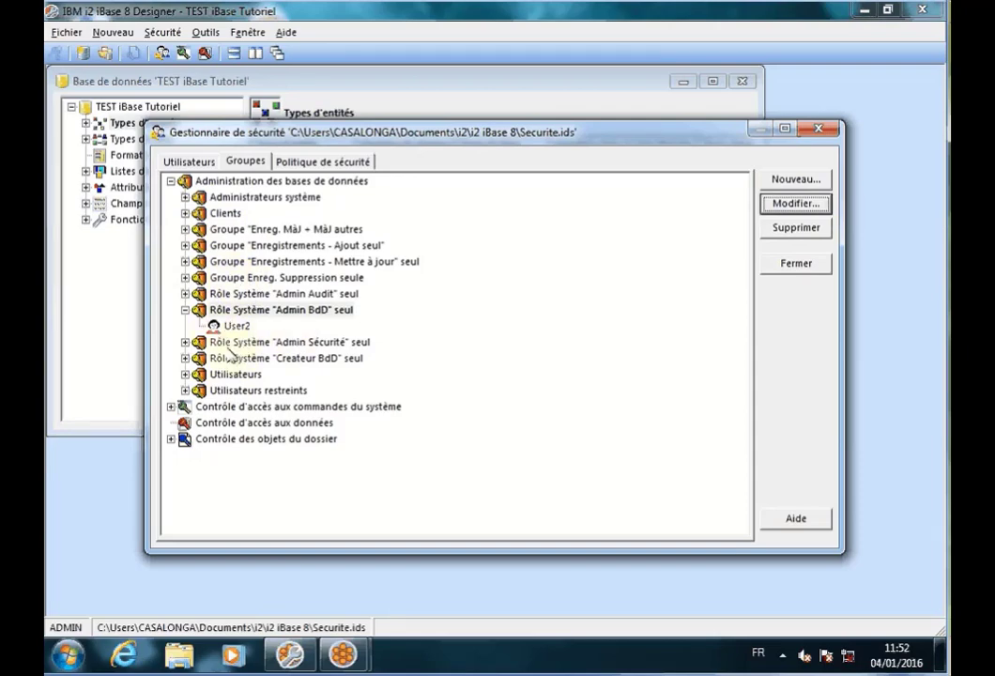
pyautogui.click(185, 310)
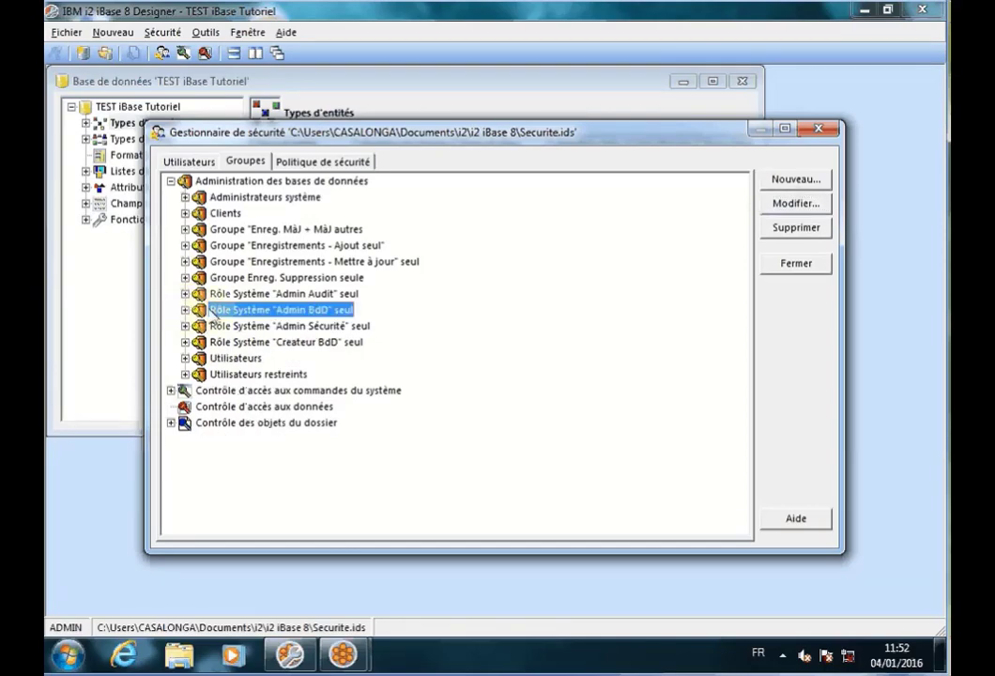
pyautogui.click(795, 204)
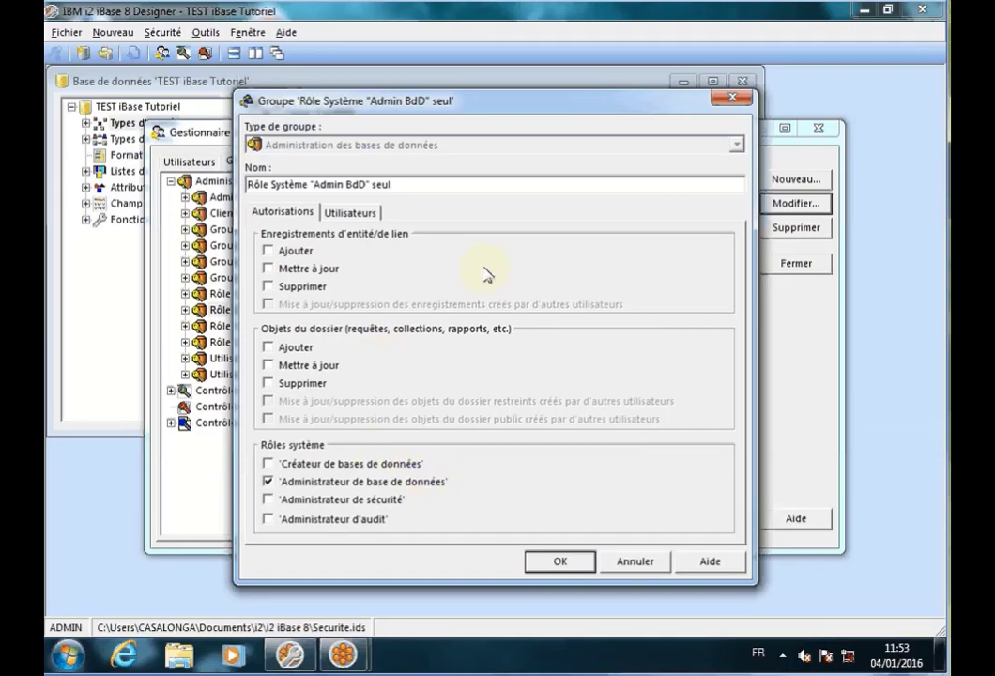
pyautogui.click(632, 561)
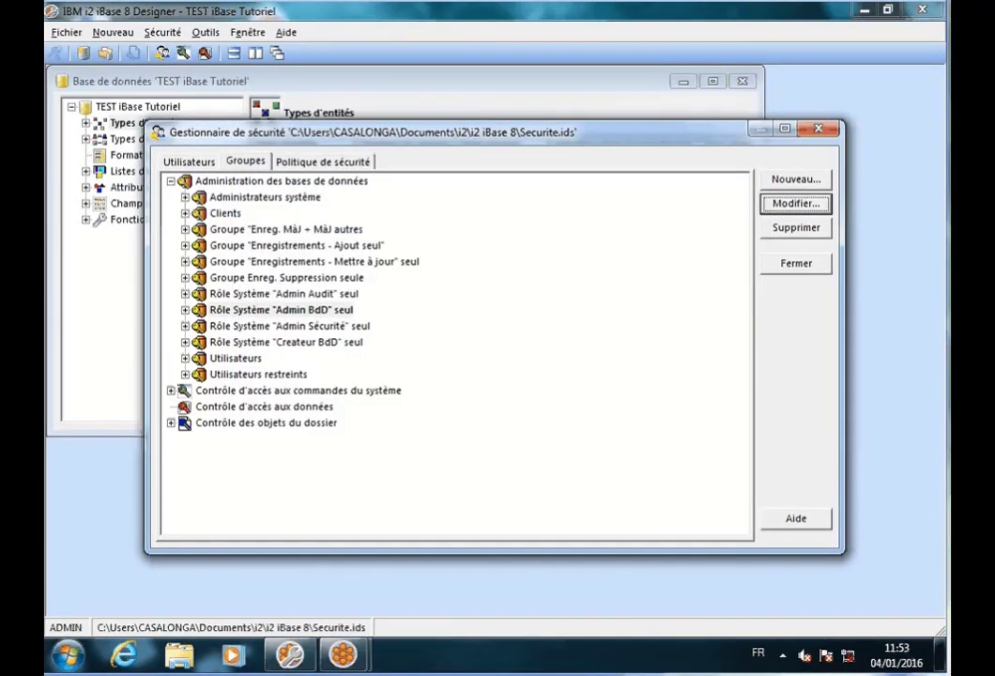
# Step: Check the members of Utilisateurs en lecture seule among the system command access control groups, and close the security manager
pyautogui.click(173, 184)
pyautogui.click(171, 197)
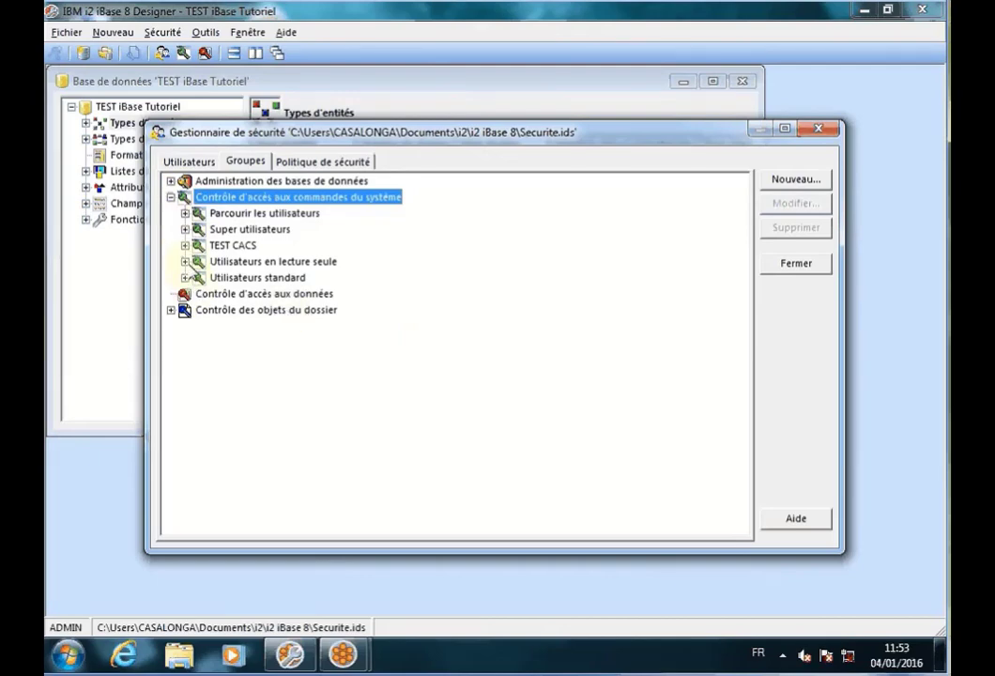
pyautogui.doubleClick(225, 261)
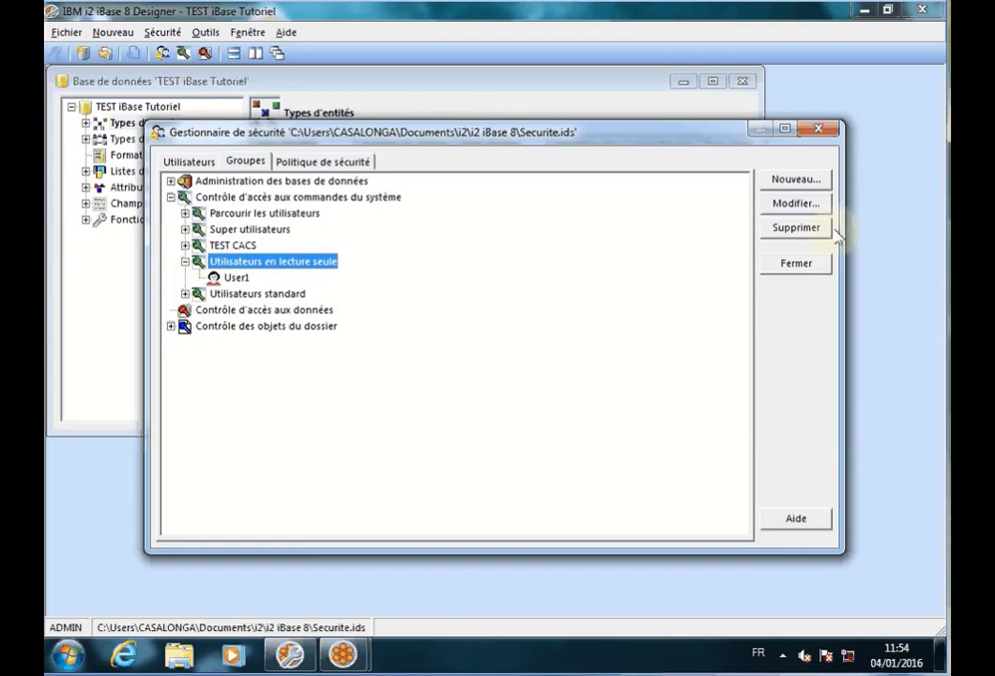
pyautogui.click(797, 264)
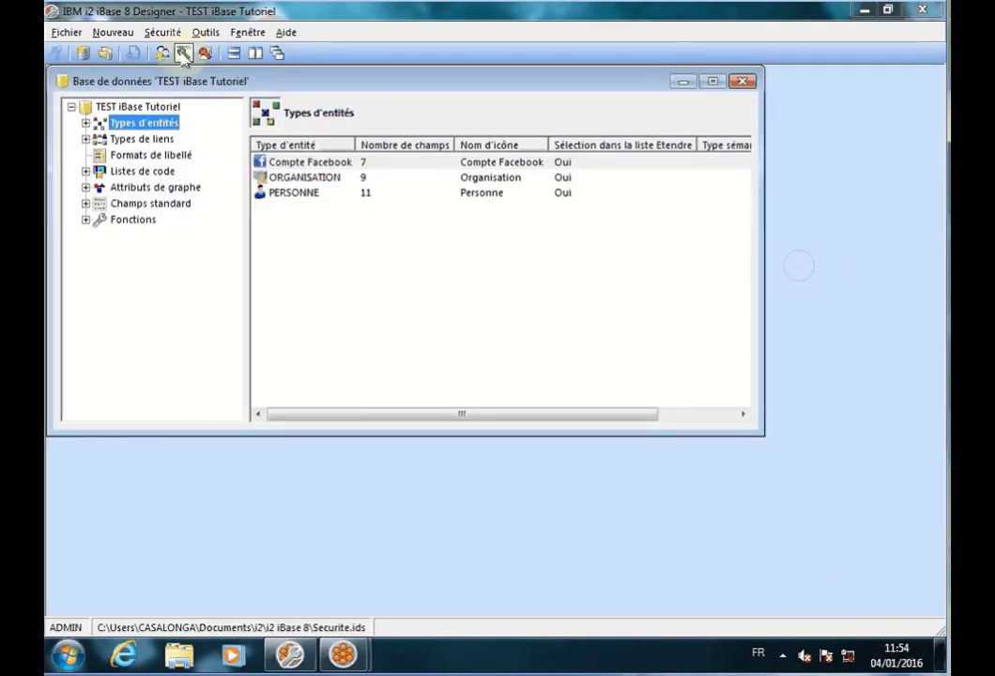
# Step: Examine the commands denied to Utilisateurs en lecture seule in the system command access control, widening the group name column, and cancel out
pyautogui.click(183, 54)
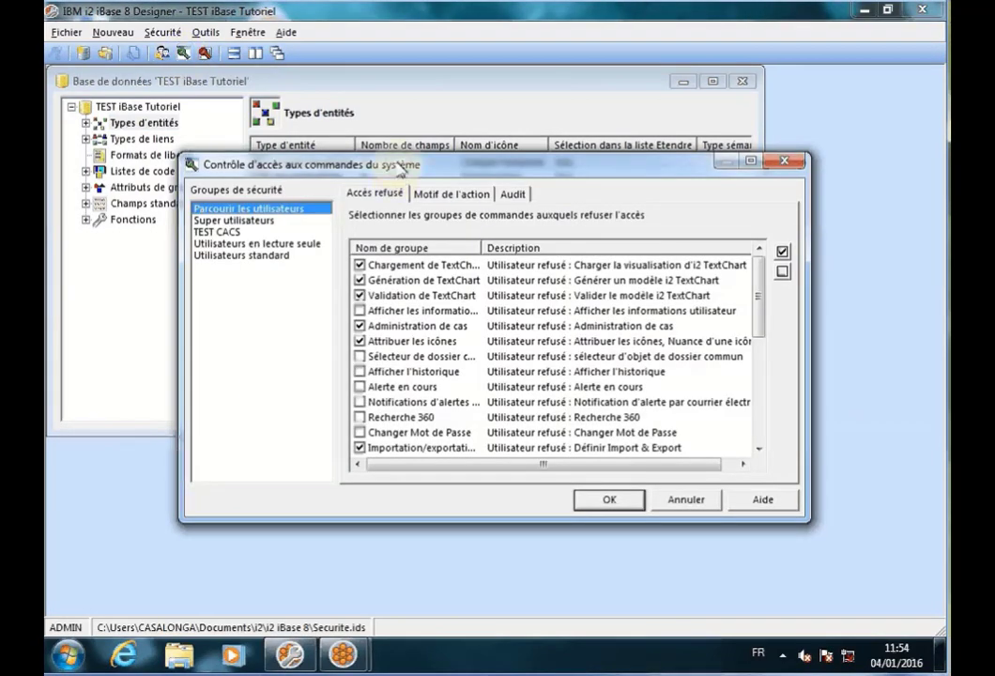
pyautogui.doubleClick(391, 167)
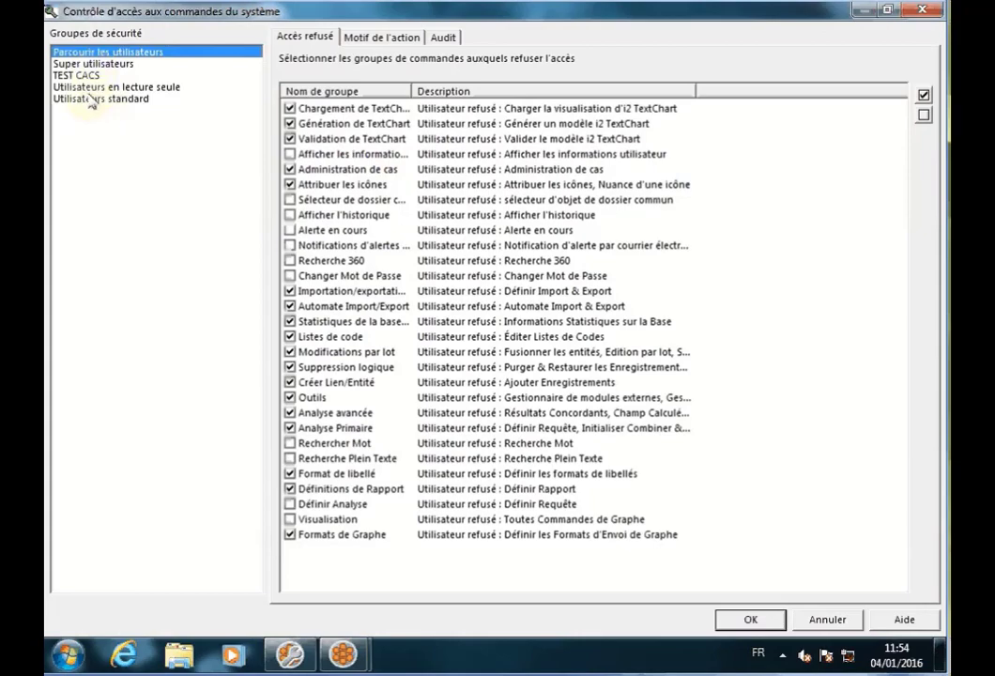
pyautogui.click(90, 88)
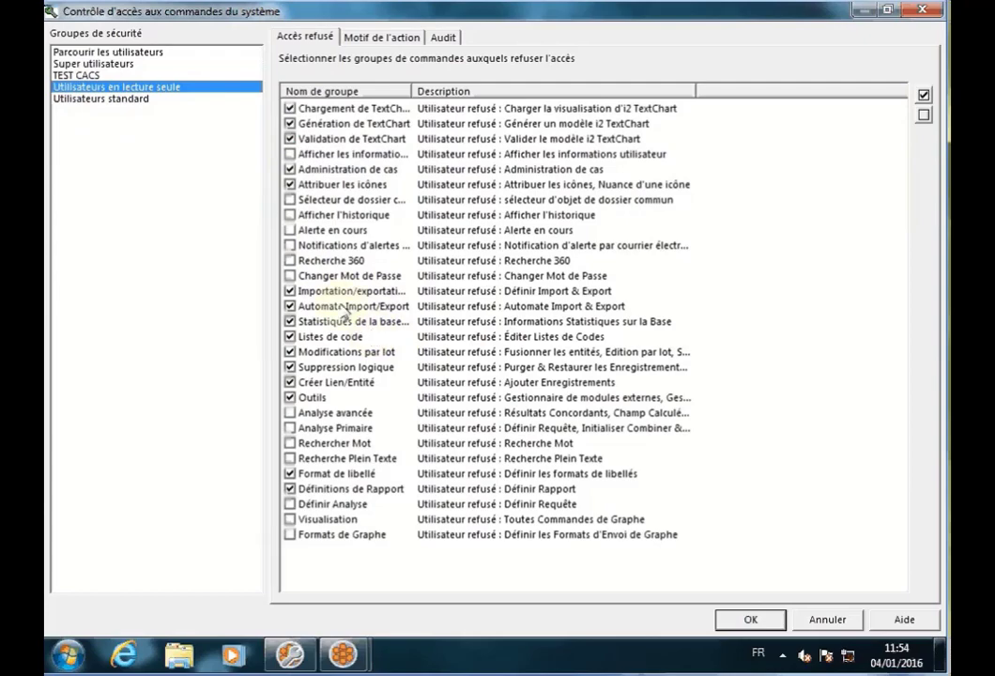
pyautogui.moveTo(411, 91); pyautogui.dragTo(490, 92)
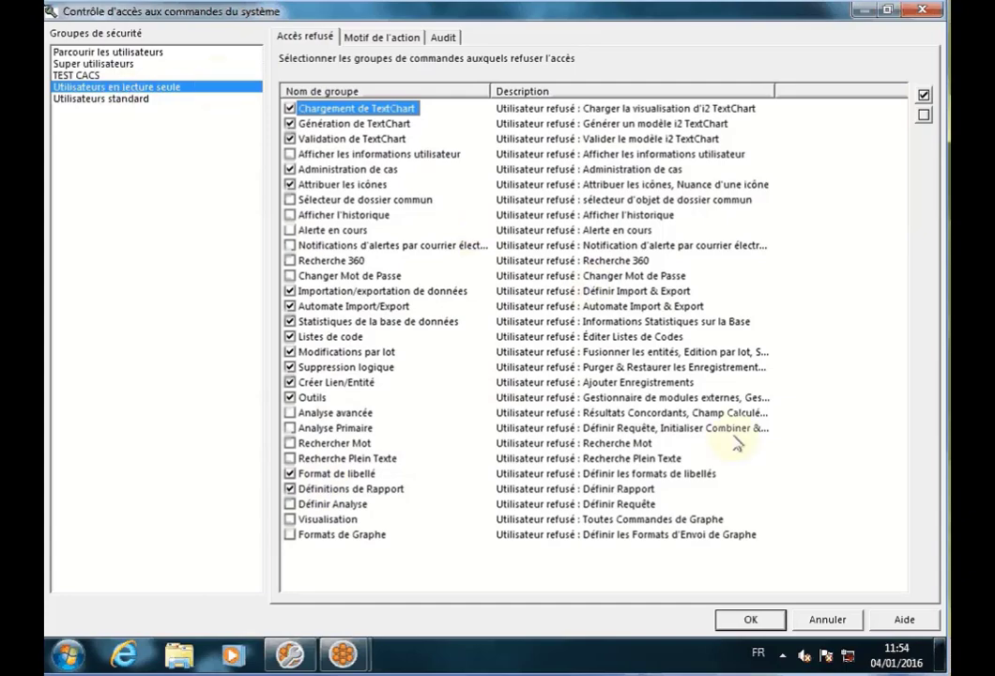
pyautogui.click(828, 619)
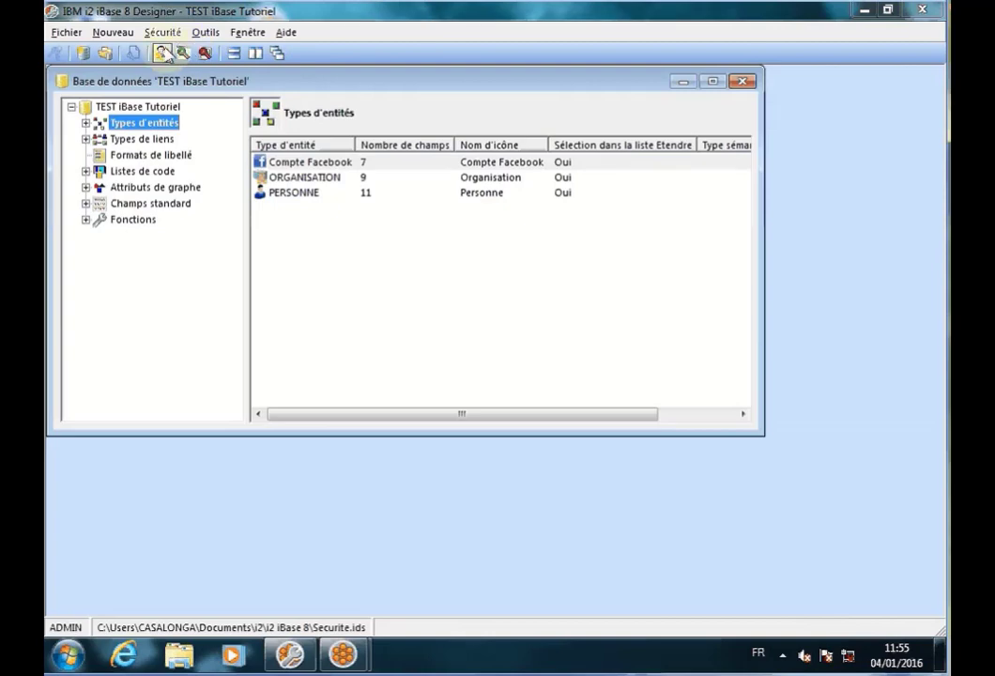
# Step: Reopen the security manager and display the members of the command access group Utilisateurs en lecture seule
pyautogui.click(163, 53)
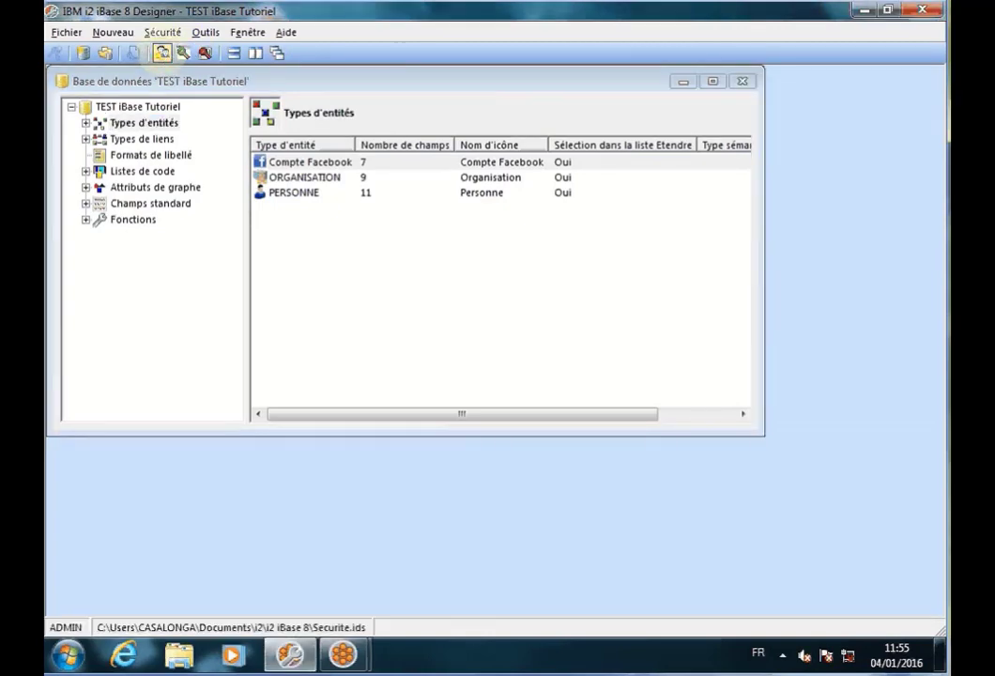
pyautogui.click(246, 162)
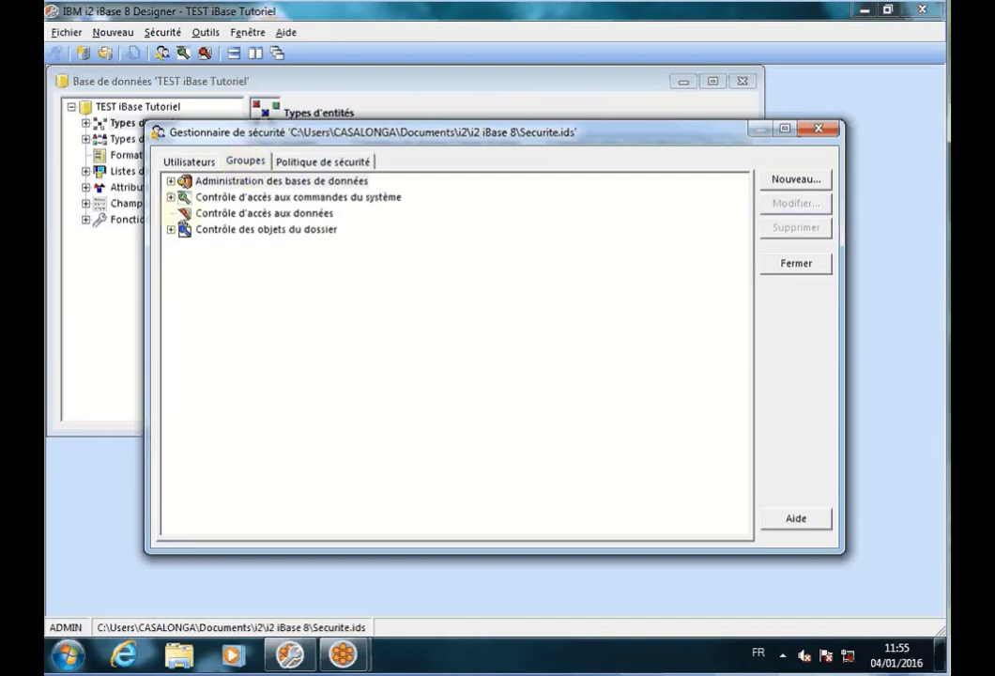
pyautogui.doubleClick(186, 197)
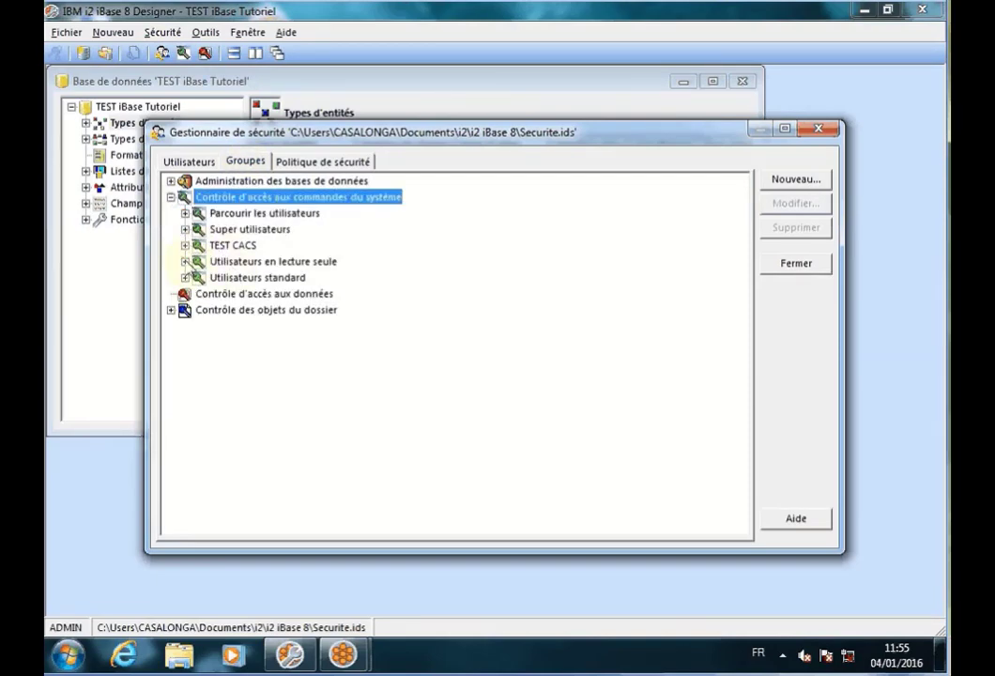
pyautogui.doubleClick(187, 261)
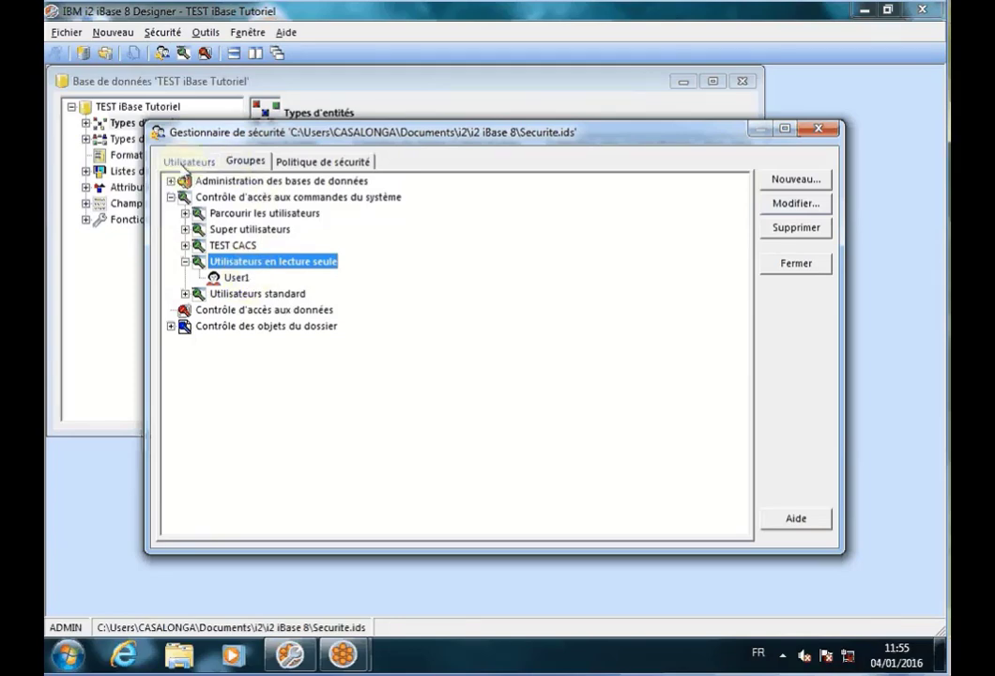
# Step: Compare the group memberships of User6 and User1 in the security manager's user list, and close the manager
pyautogui.click(183, 161)
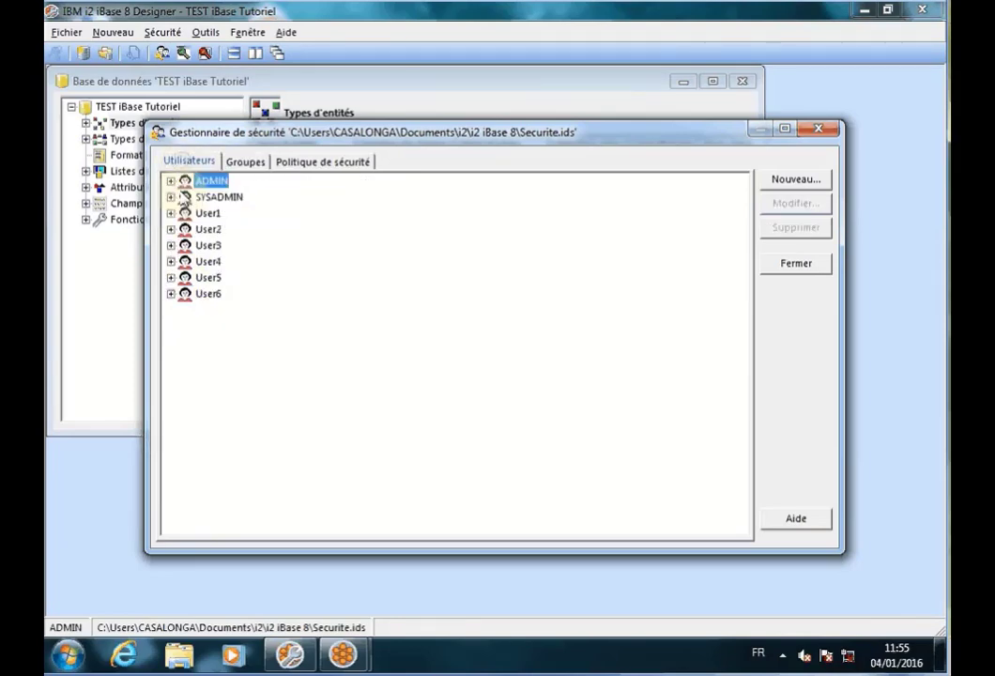
pyautogui.doubleClick(178, 295)
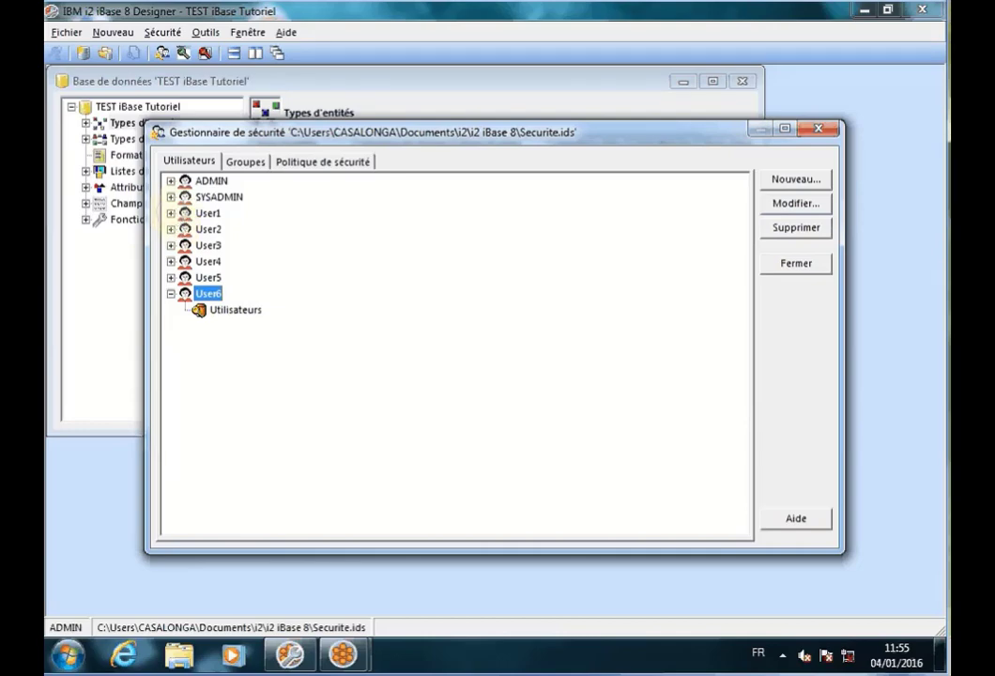
pyautogui.doubleClick(208, 213)
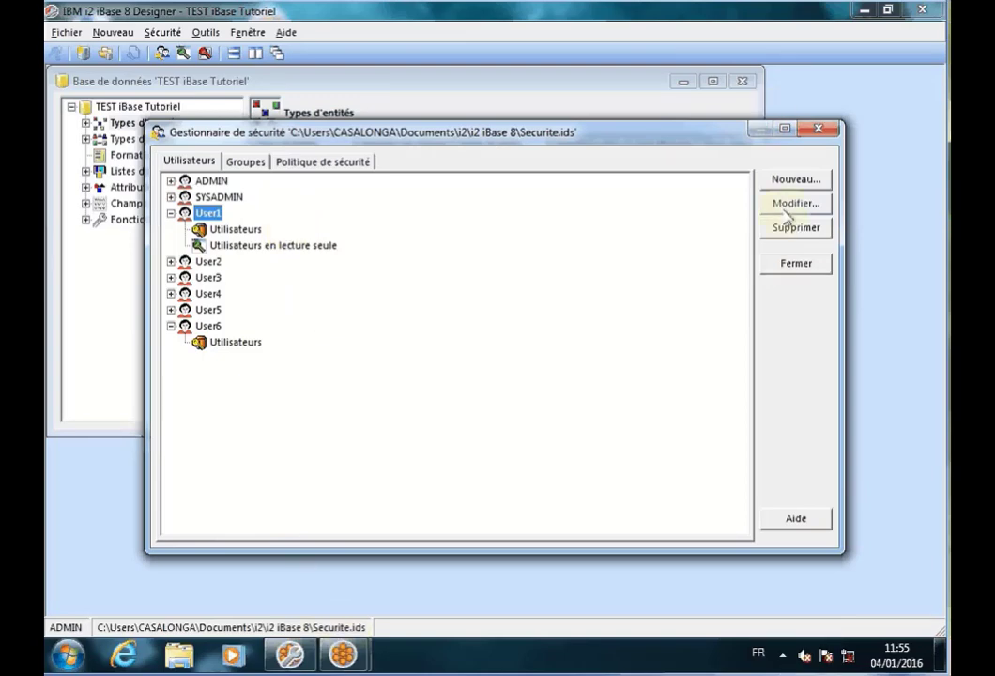
pyautogui.click(795, 263)
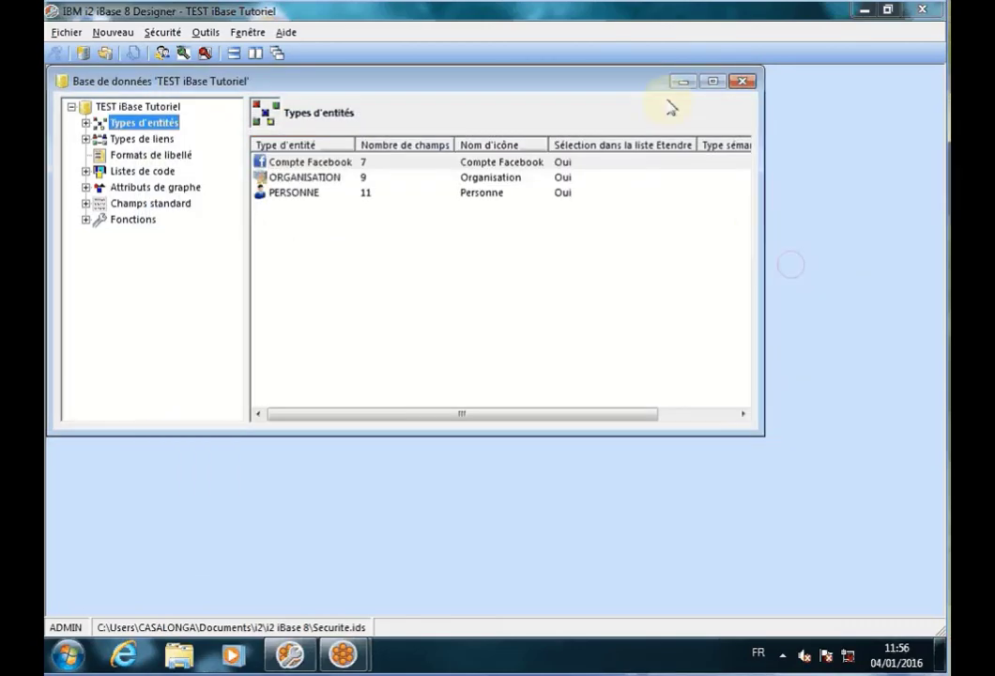
# Step: Close the TEST iBase Tutoriel database in iBase Designer and switch to the two iBase windows connected as User6 and User1
pyautogui.click(743, 81)
pyautogui.click(532, 388)
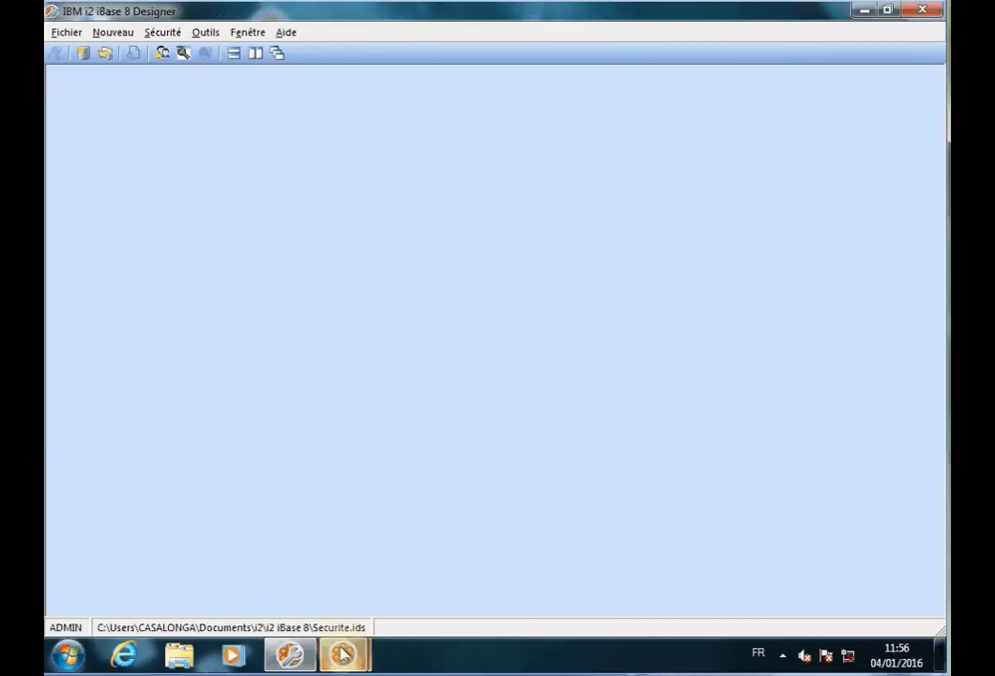
pyautogui.moveTo(343, 654)
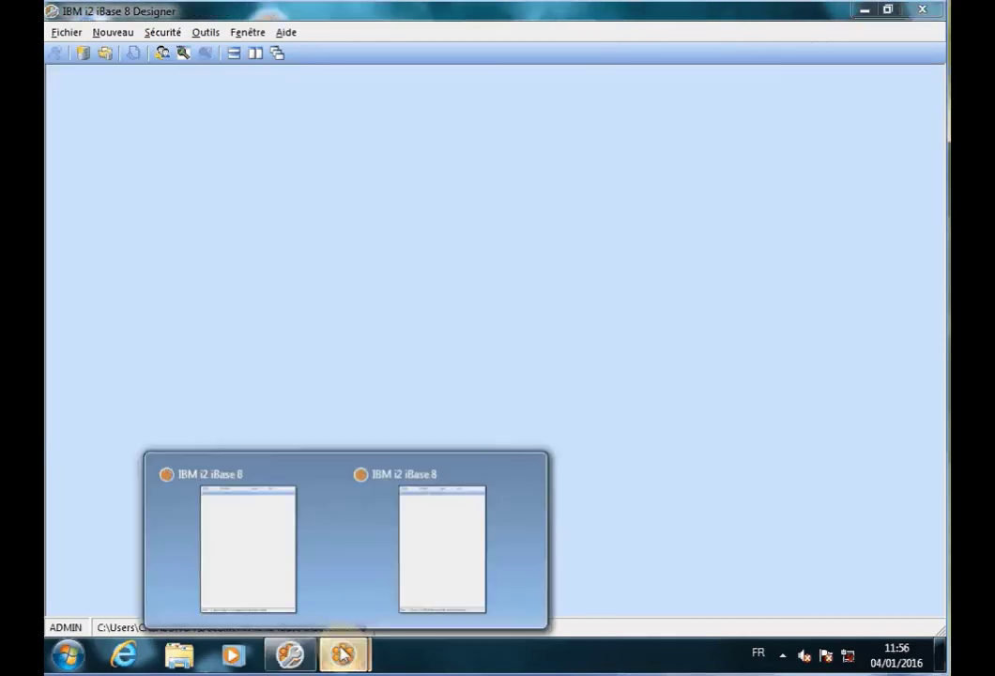
pyautogui.click(253, 568)
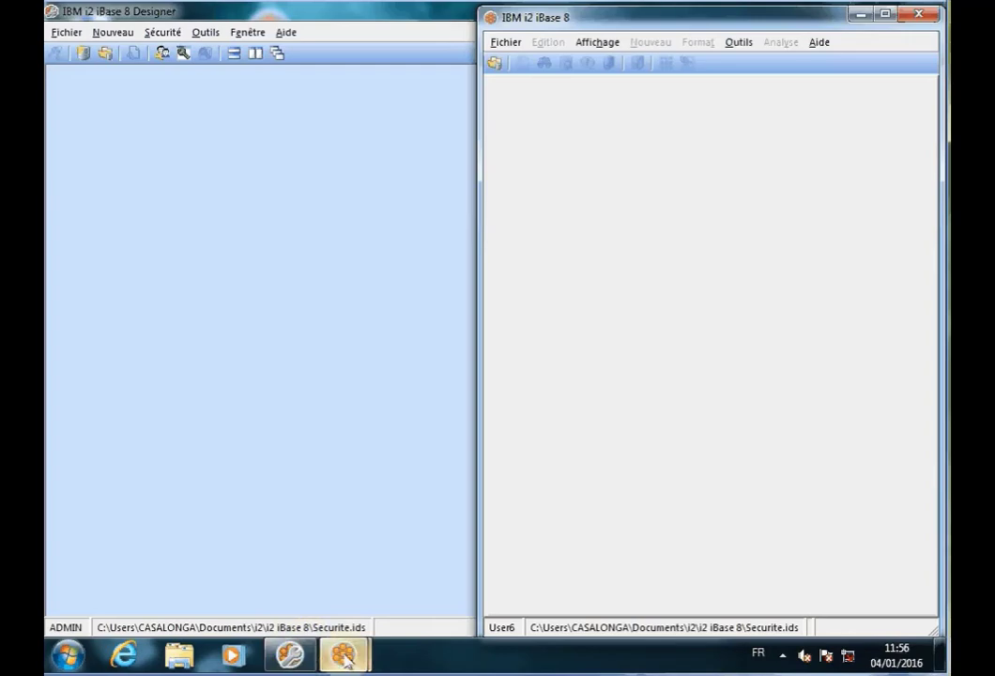
pyautogui.moveTo(344, 660)
pyautogui.click(407, 574)
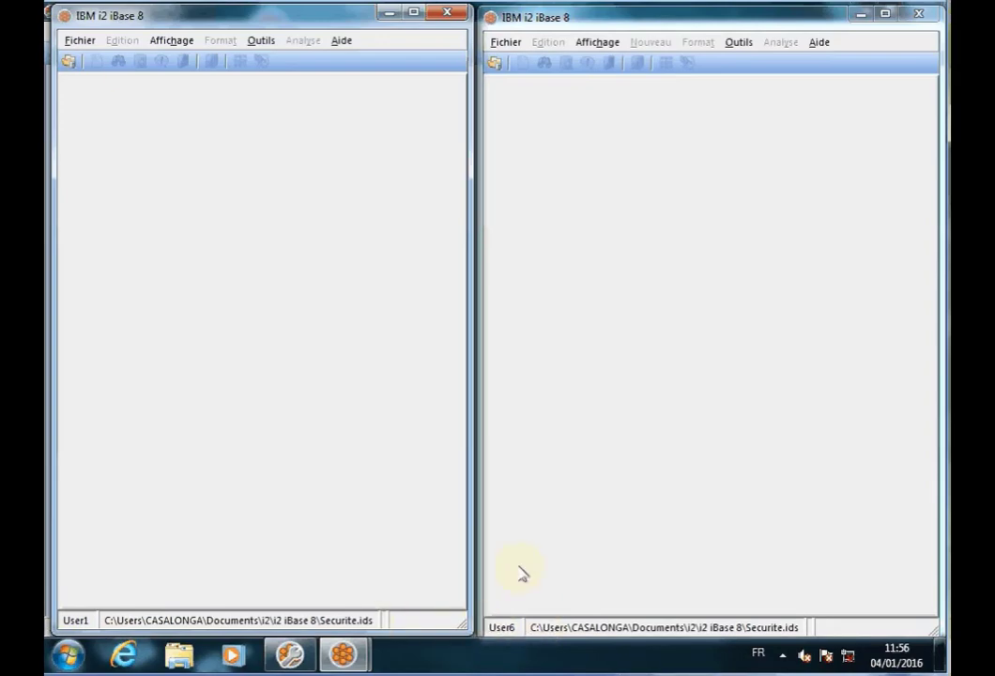
# Step: Open the recent database TEST iBase Tutoriel.idb in both the User1 and User6 windows, and widen User6's database explorer to show full names
pyautogui.click(79, 40)
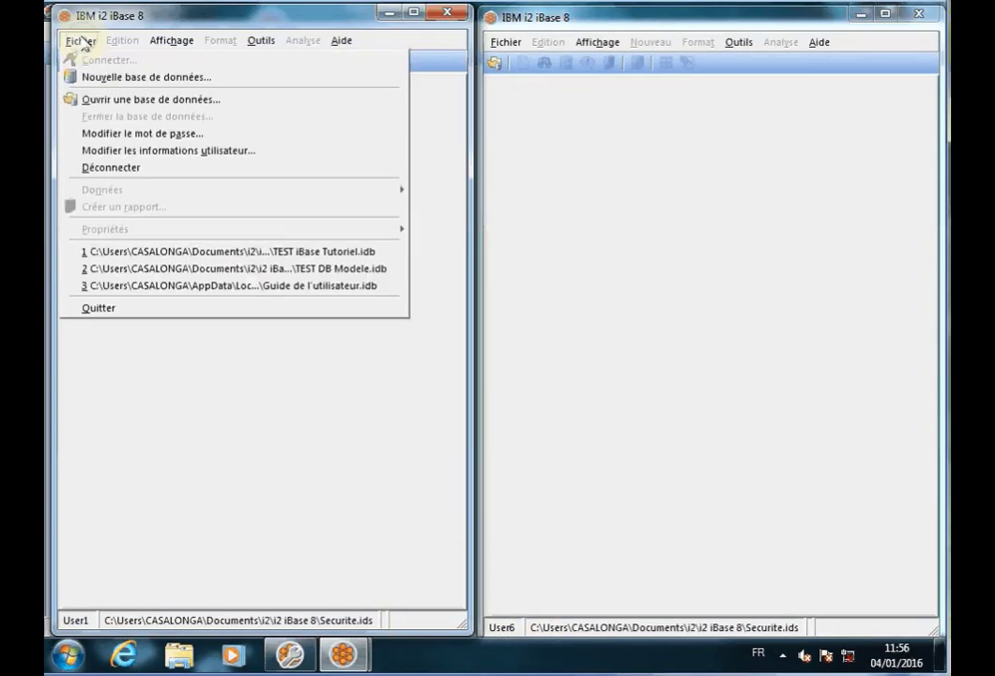
pyautogui.click(273, 251)
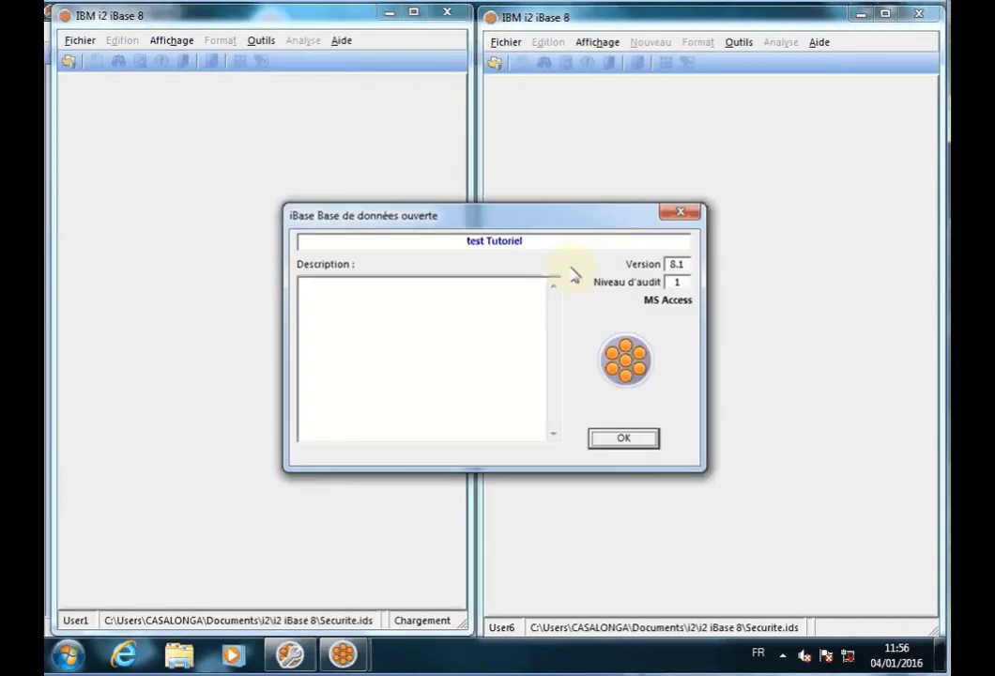
pyautogui.click(617, 431)
pyautogui.click(504, 42)
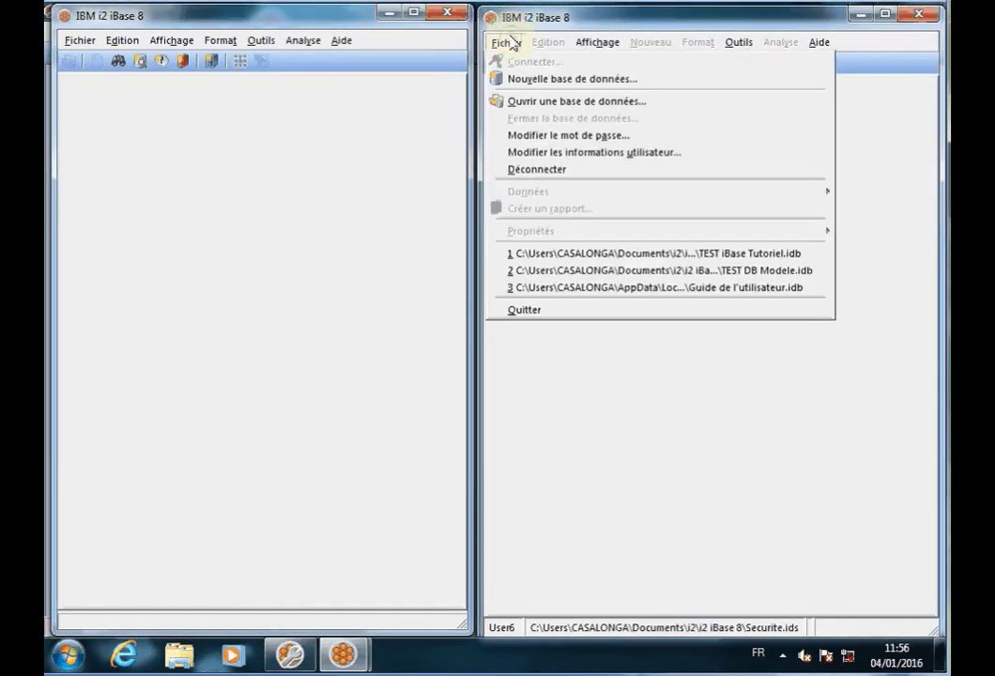
pyautogui.click(618, 254)
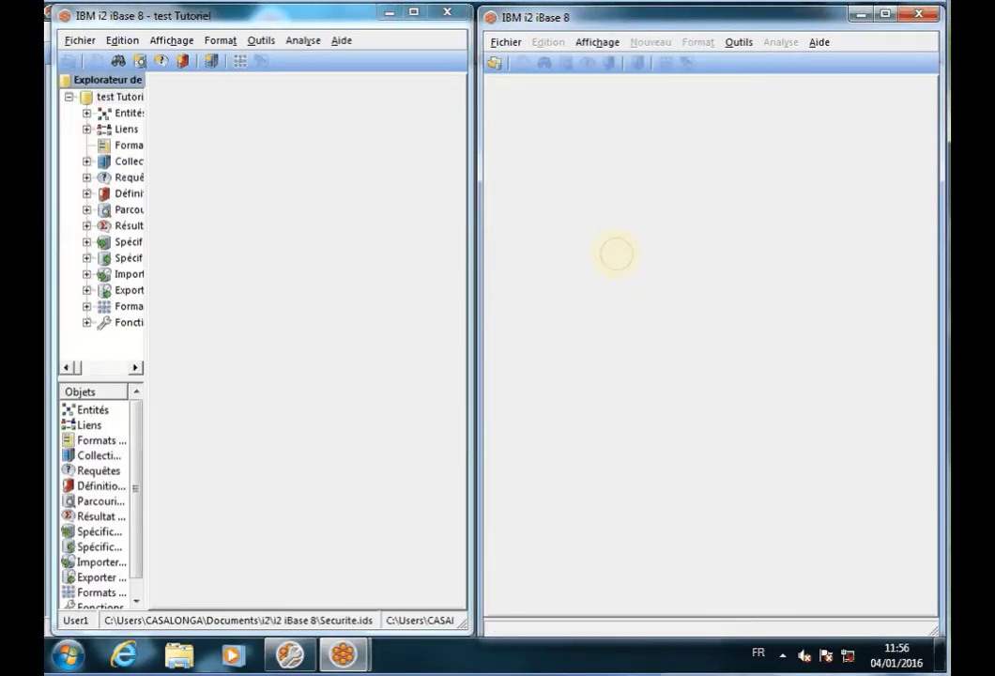
pyautogui.click(615, 441)
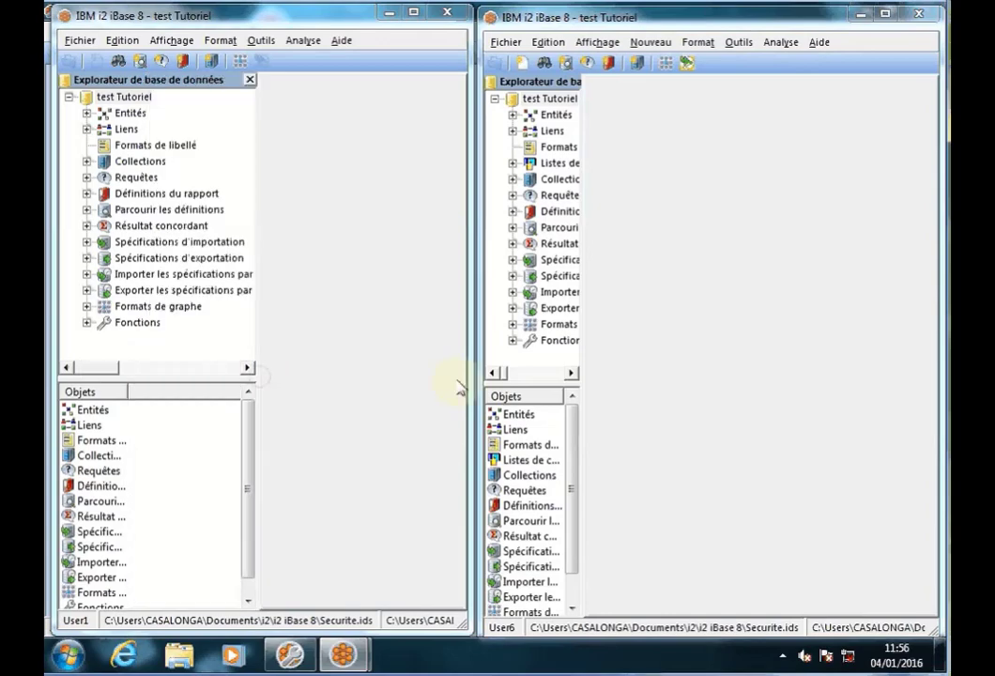
pyautogui.moveTo(583, 380); pyautogui.dragTo(706, 382)
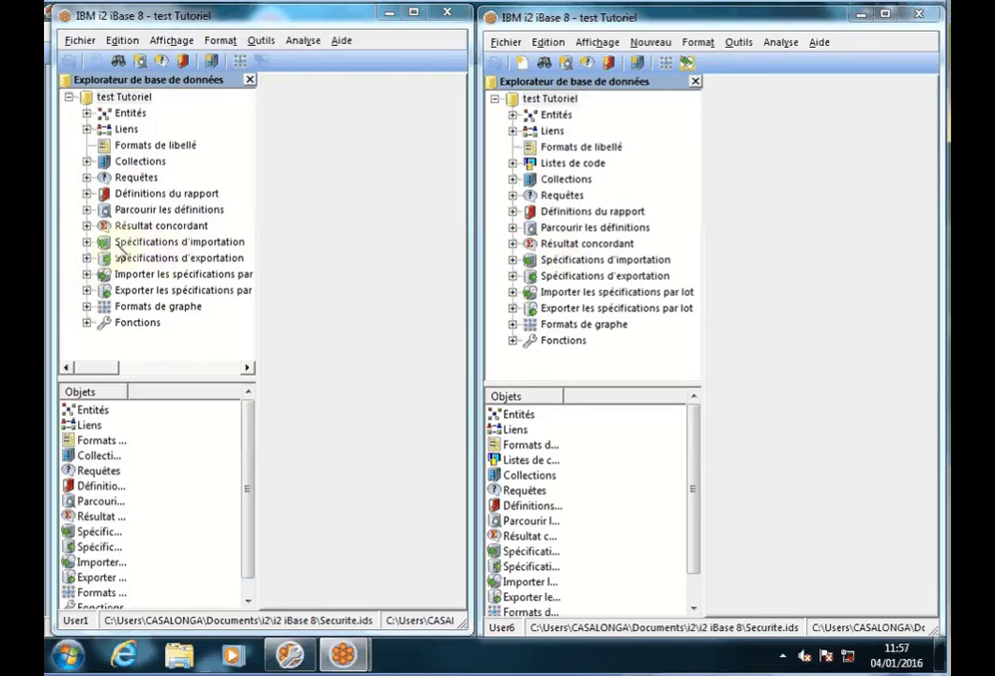
# Step: Try to create a new import specification as User1, and dismiss the resulting message
pyautogui.rightClick(122, 242)
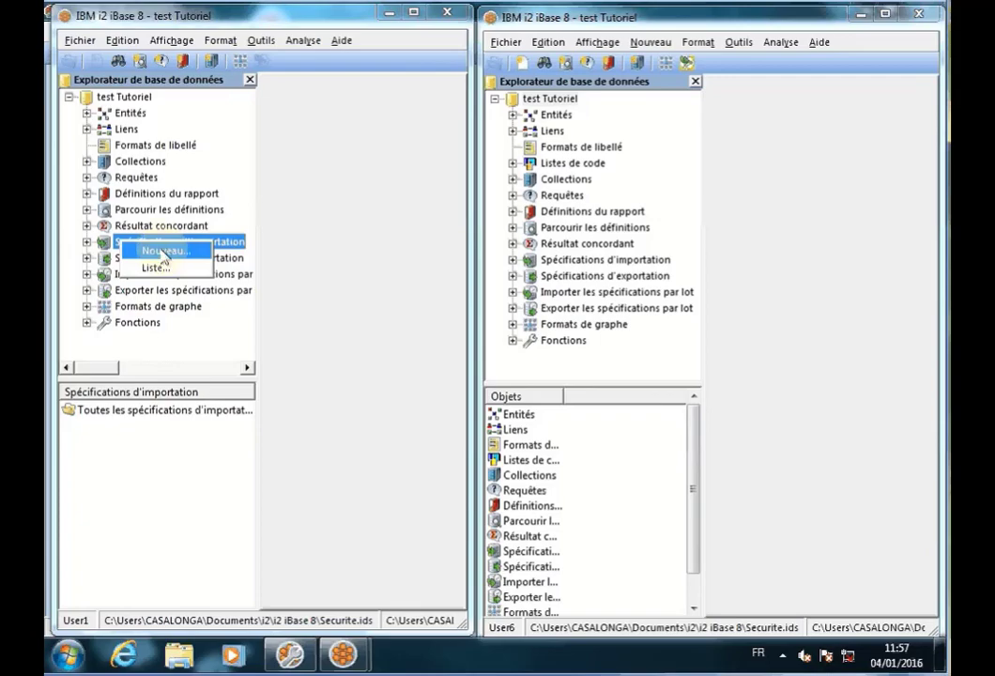
pyautogui.click(162, 252)
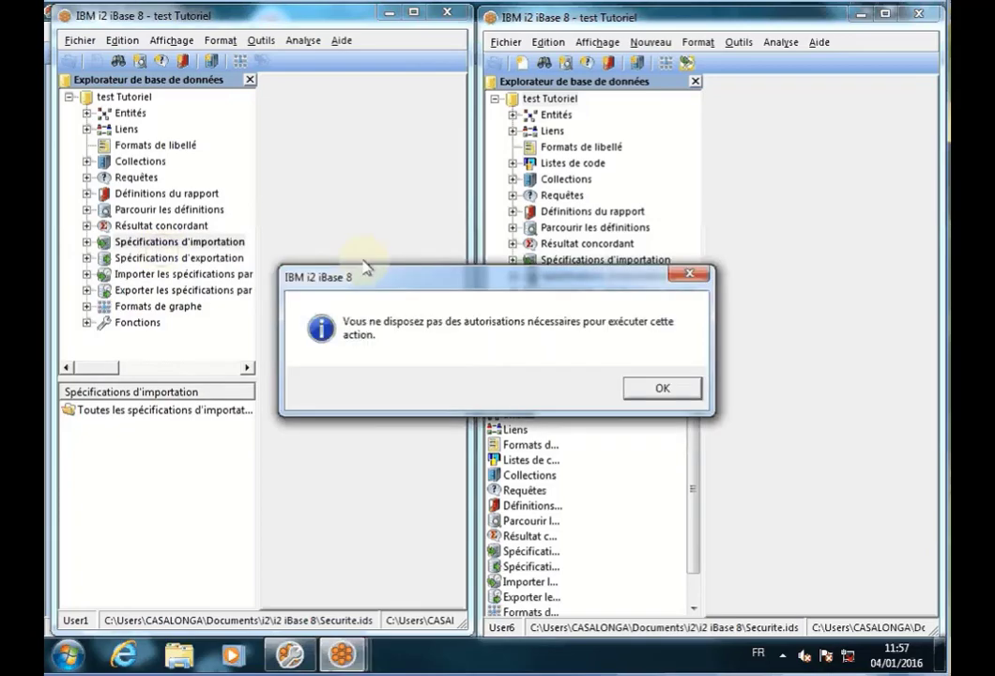
pyautogui.moveTo(455, 275); pyautogui.dragTo(259, 204)
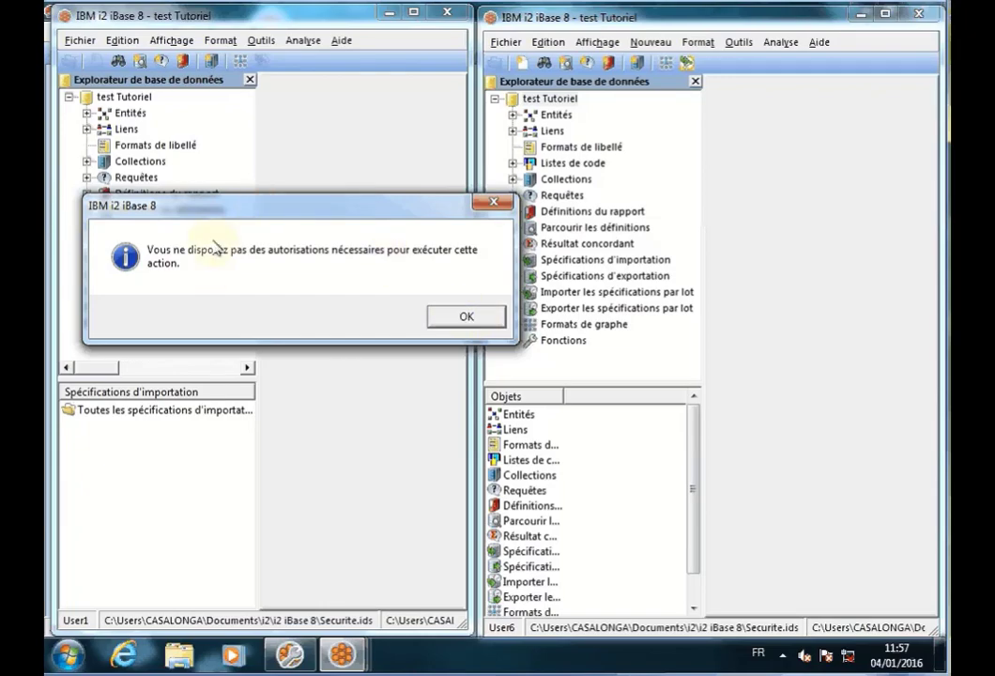
pyautogui.click(459, 315)
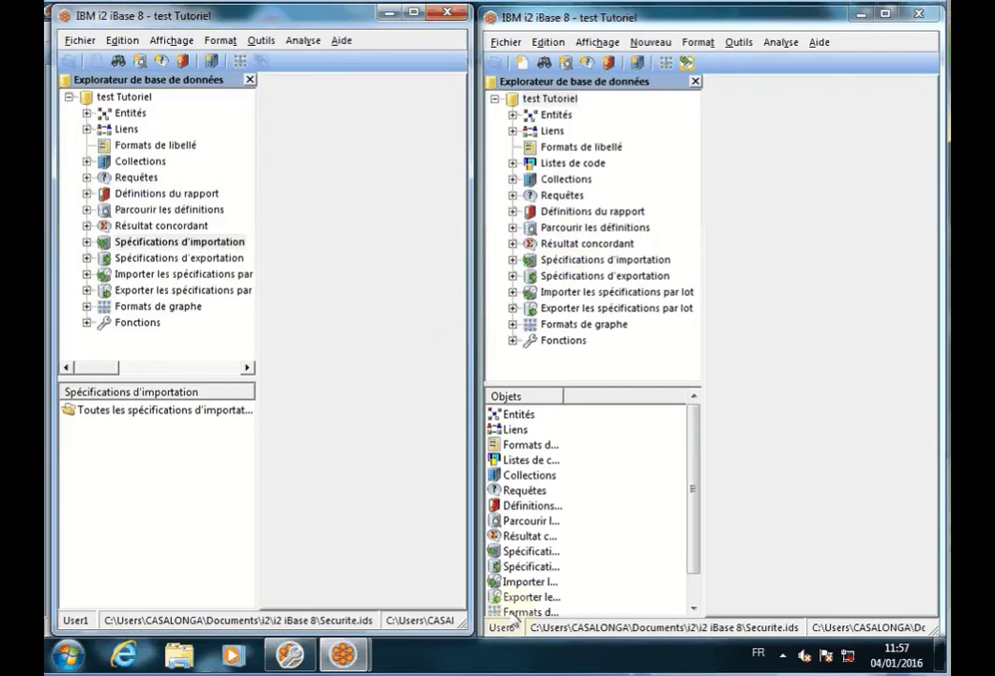
# Step: Start a new import specification as User6 to check access, and close the import wizard at its first stage
pyautogui.rightClick(567, 262)
pyautogui.click(610, 269)
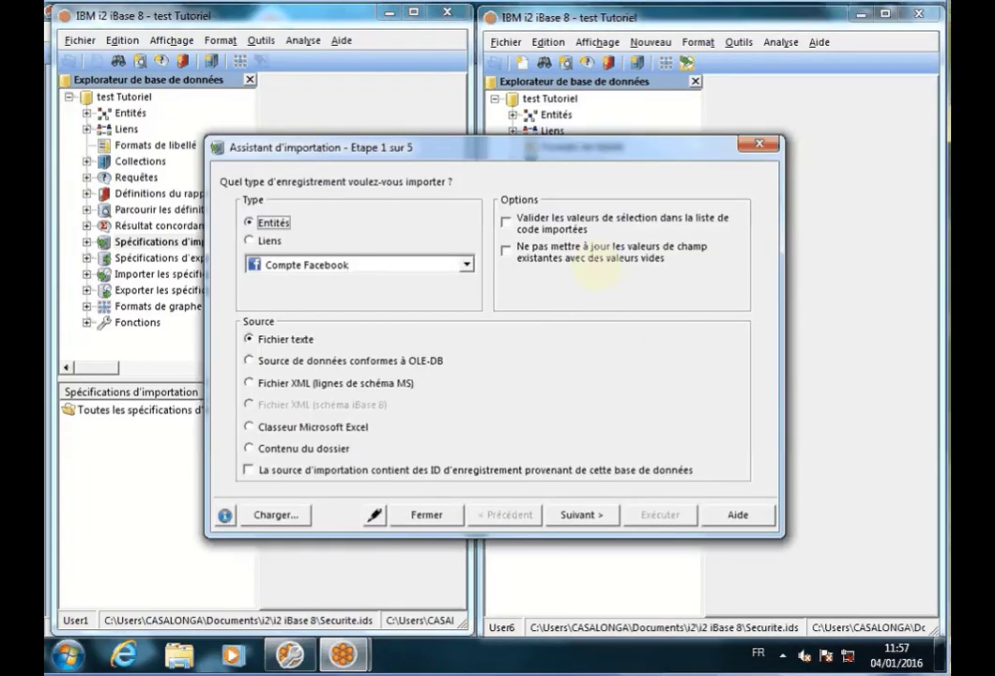
pyautogui.click(760, 144)
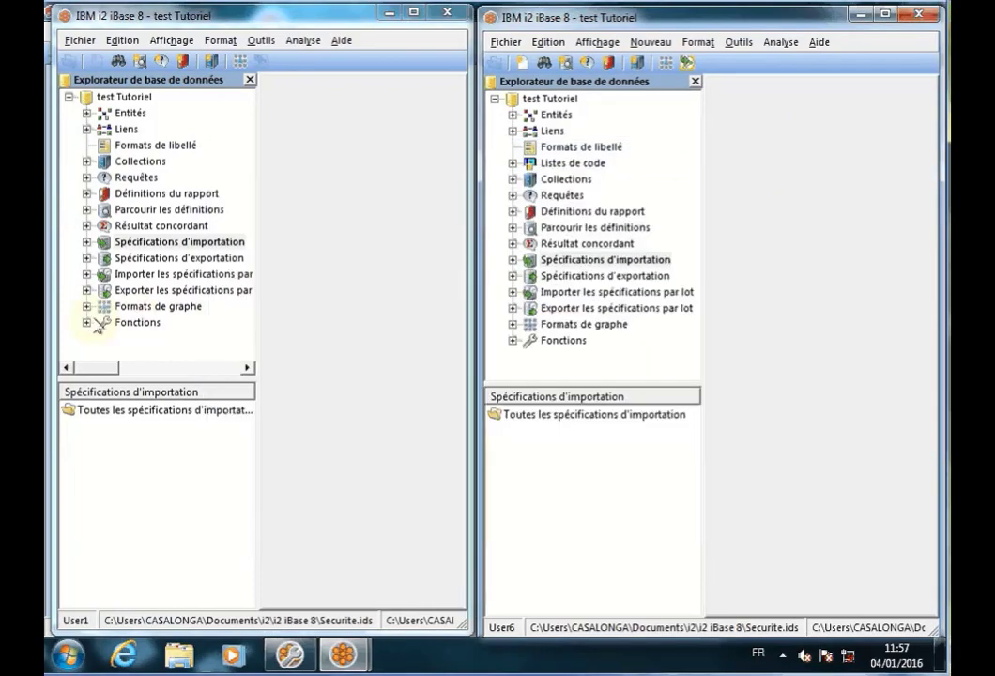
# Step: Expand Fonctions in User1's database explorer, try to run Recherche de mots, and dismiss the message
pyautogui.doubleClick(97, 324)
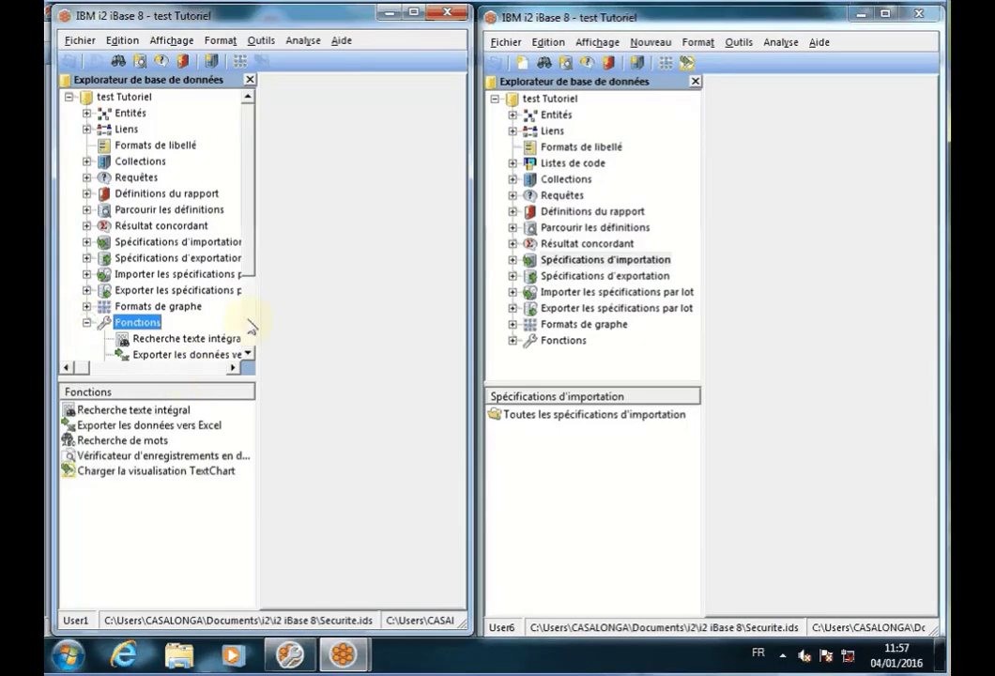
pyautogui.moveTo(249, 255); pyautogui.dragTo(249, 310)
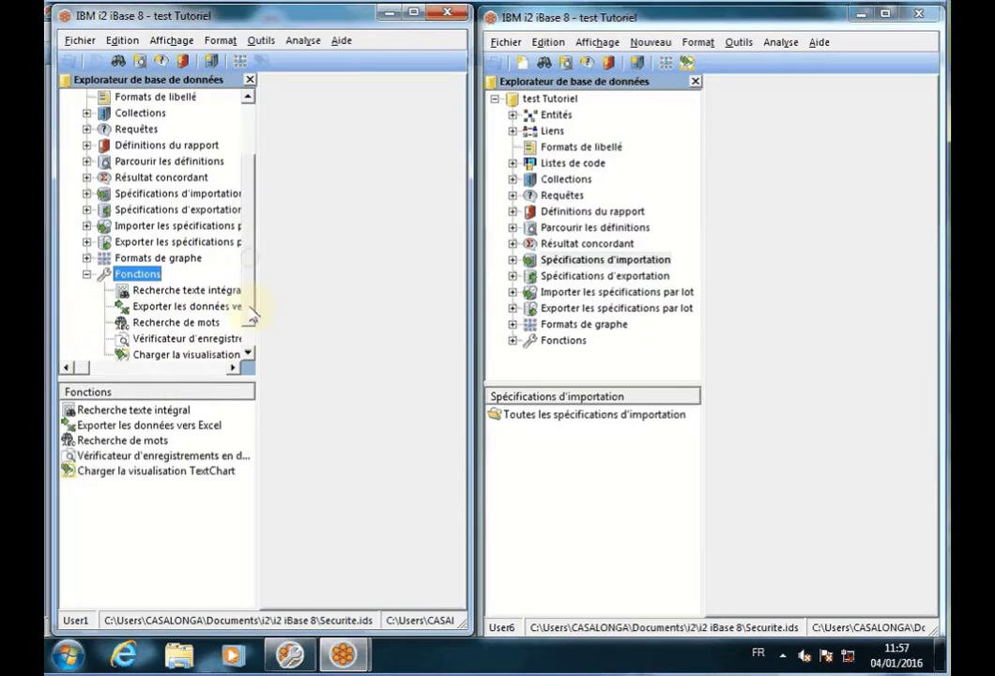
pyautogui.rightClick(163, 323)
pyautogui.click(174, 331)
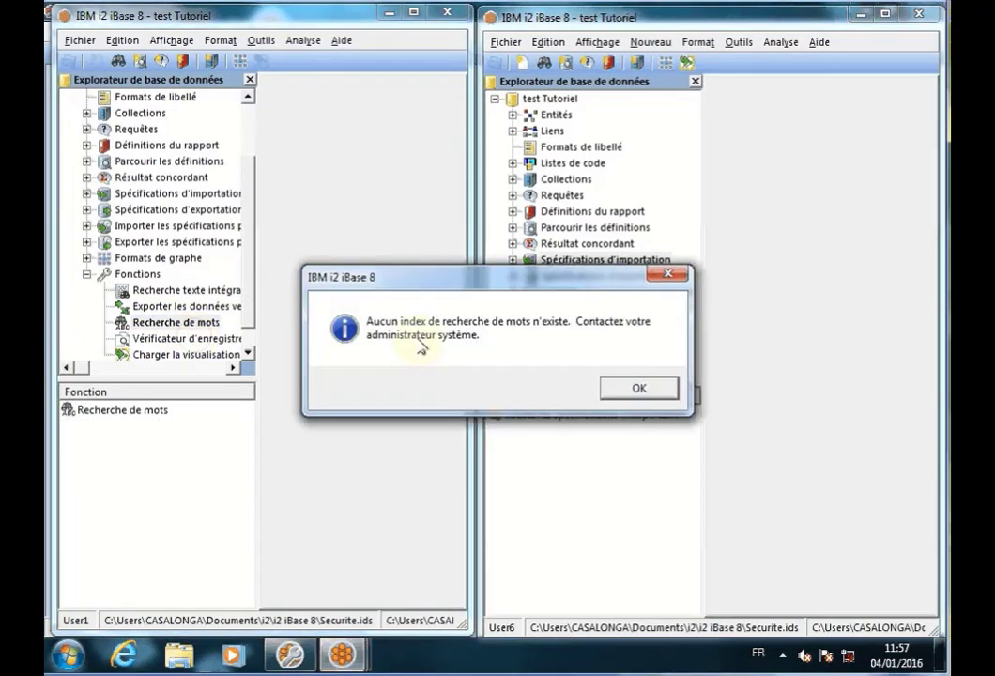
pyautogui.click(638, 387)
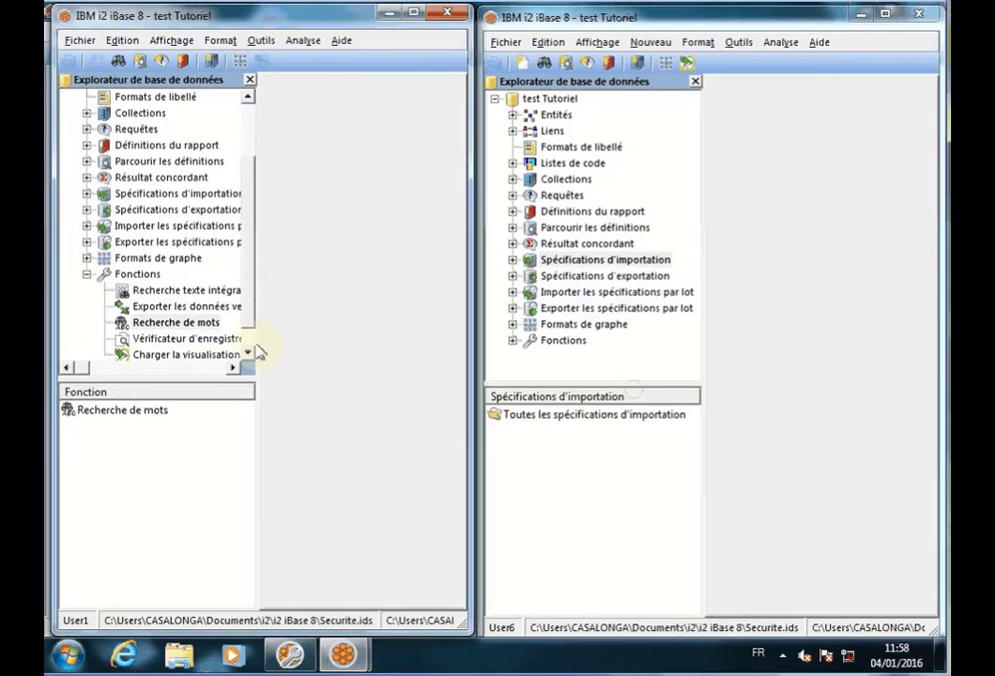